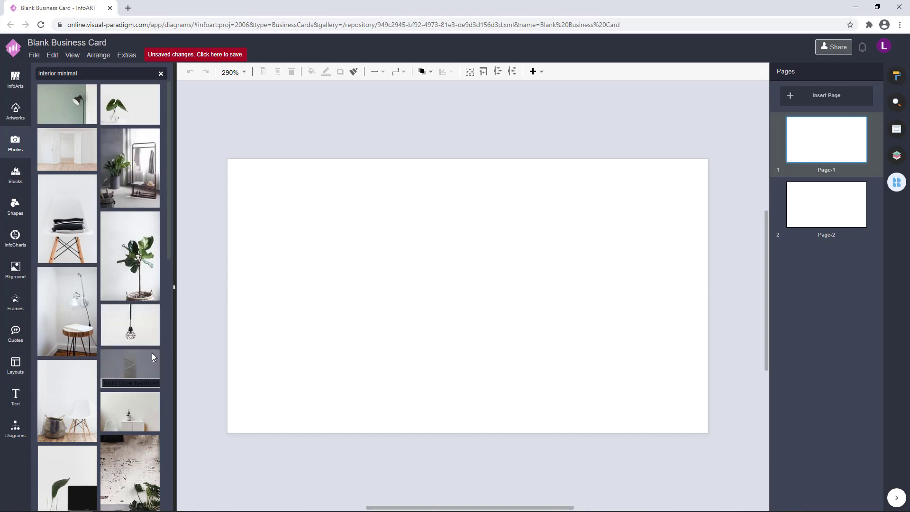
Place the cactus-and-Marshall-speaker interior photo from the Photos panel onto the front card page
scroll(152, 353, down, 10)
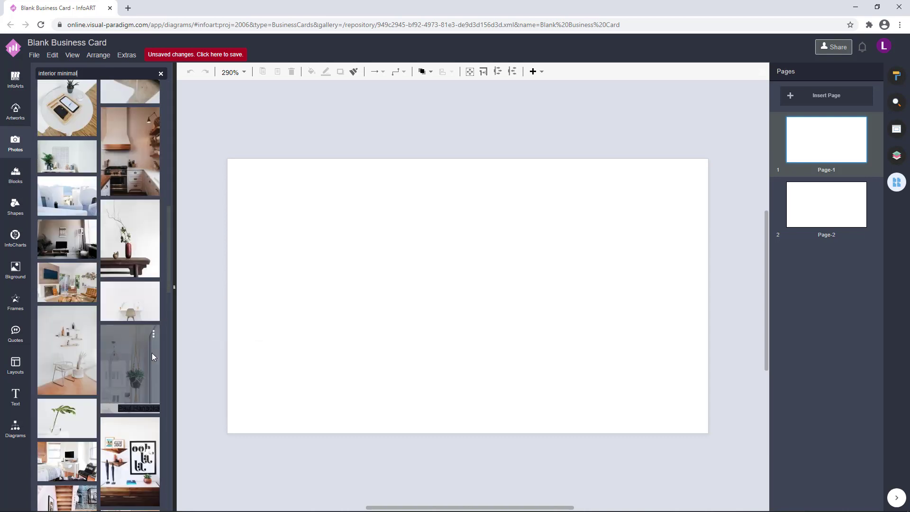
mouse_move(156, 340)
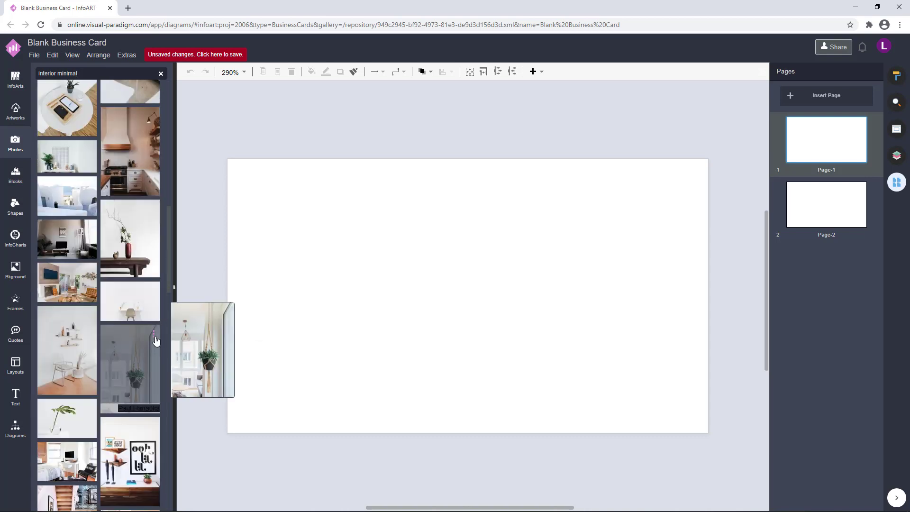
scroll(156, 340, down, 7)
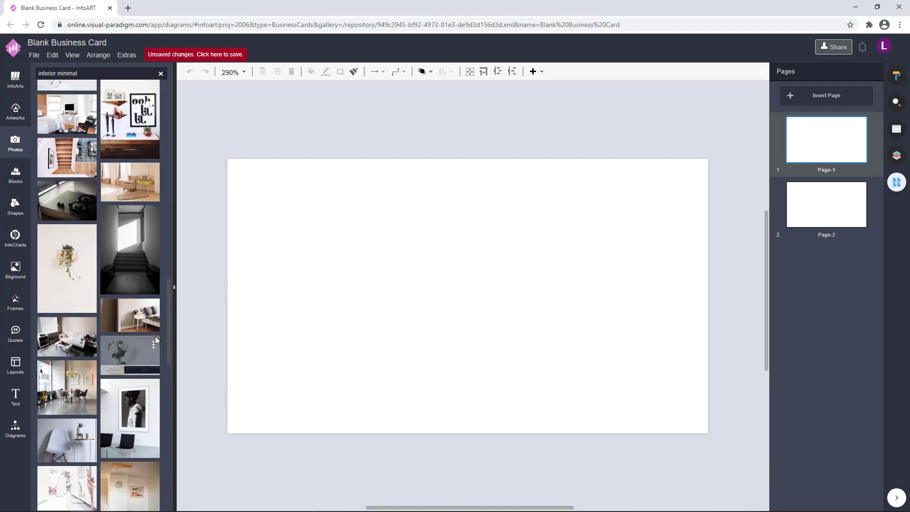
mouse_move(135, 418)
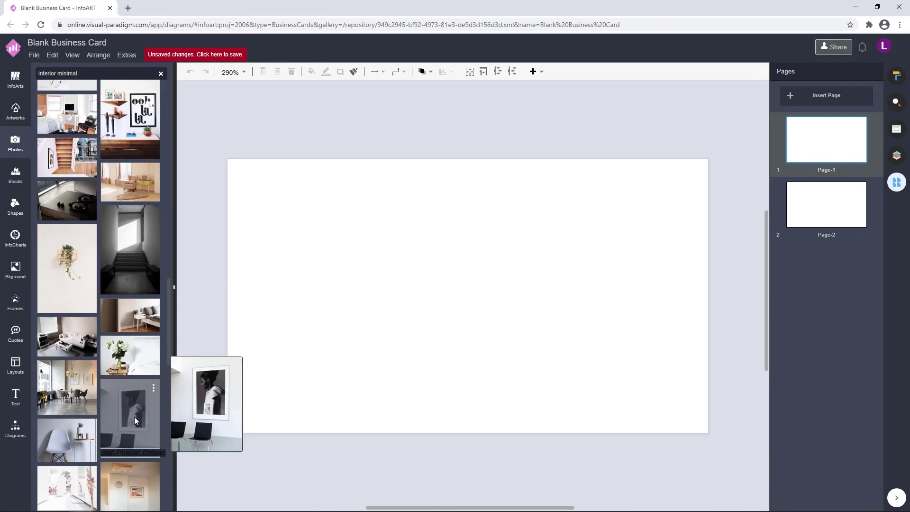
scroll(135, 334, down, 4)
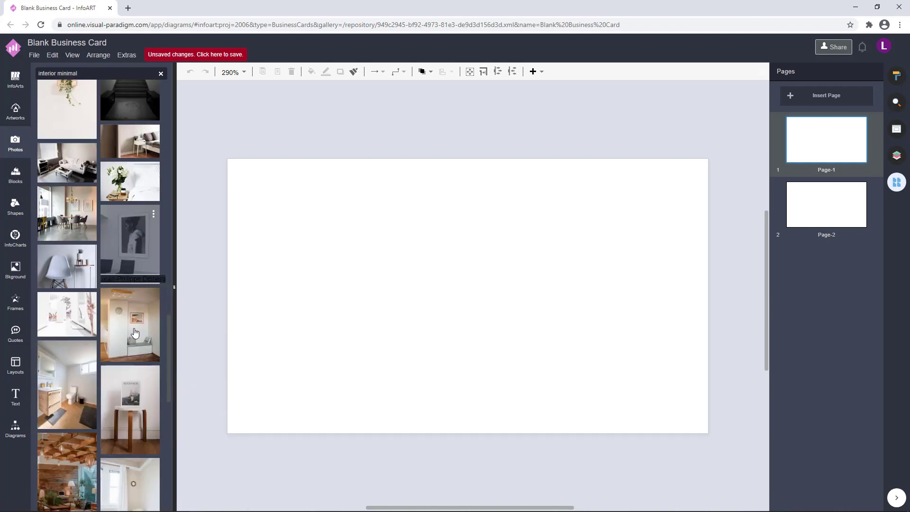
scroll(134, 332, down, 5)
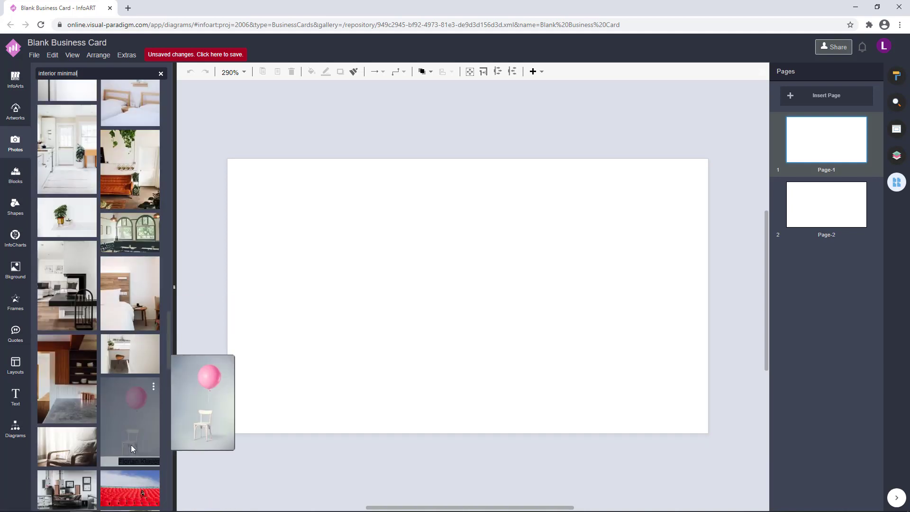
scroll(131, 445, down, 4)
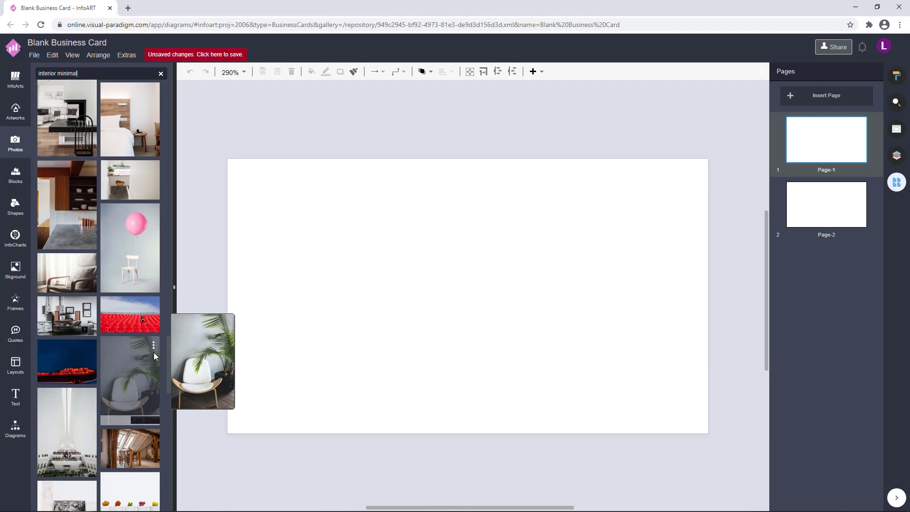
scroll(153, 351, down, 6)
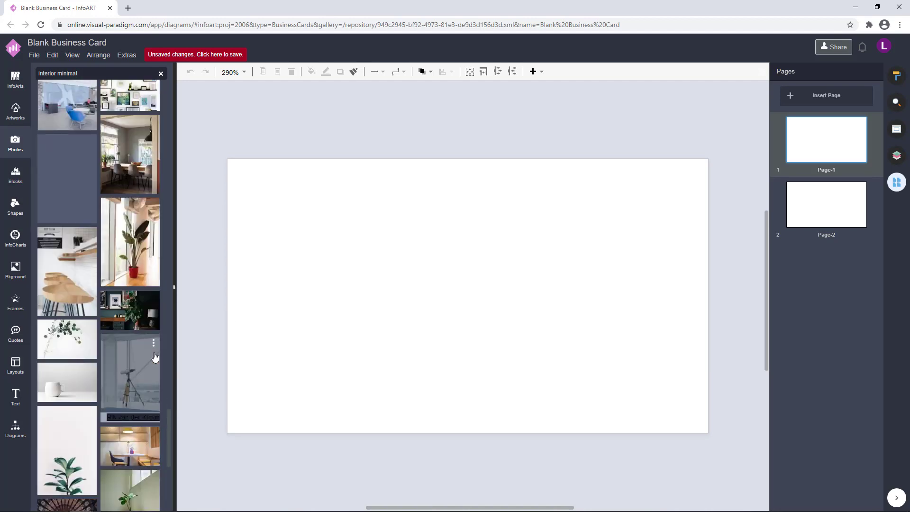
scroll(154, 357, down, 8)
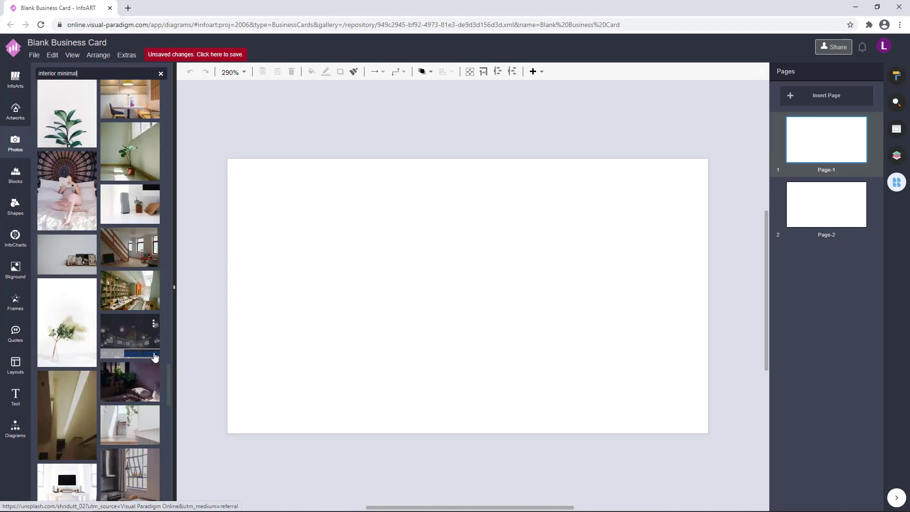
scroll(155, 357, down, 4)
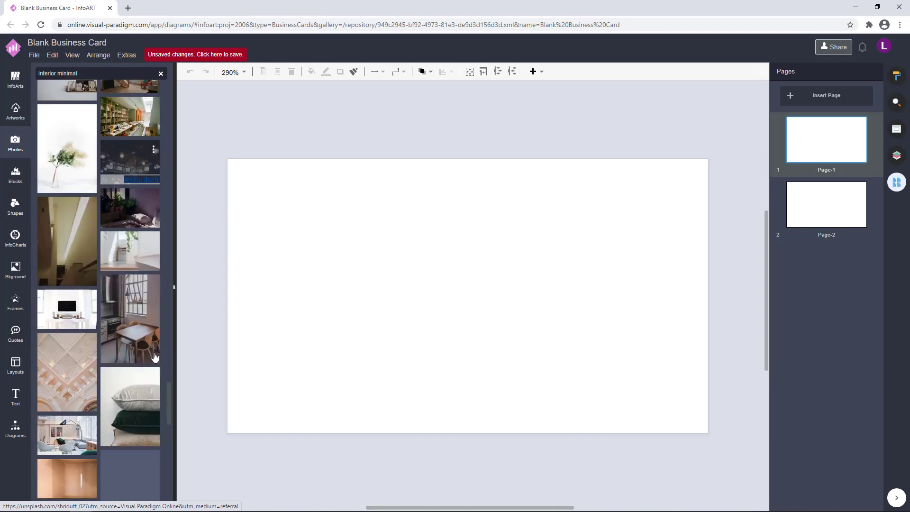
scroll(86, 306, down, 8)
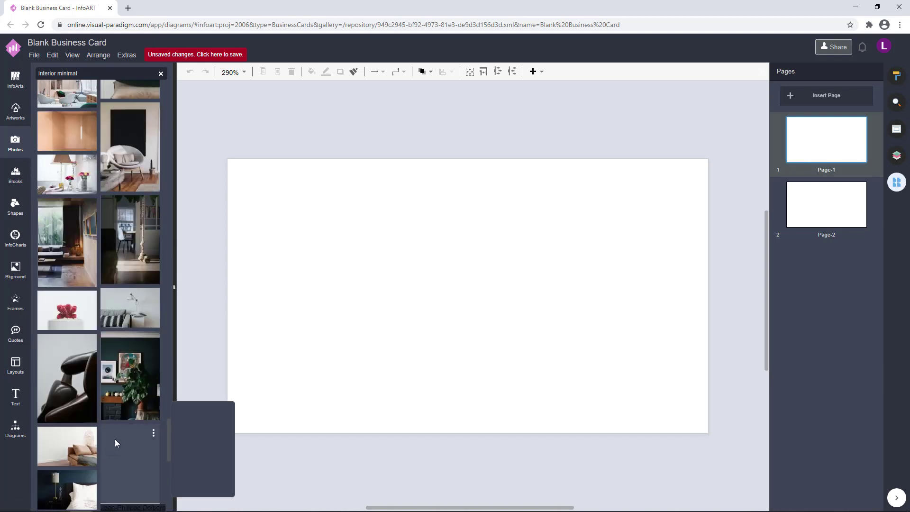
scroll(141, 420, down, 4)
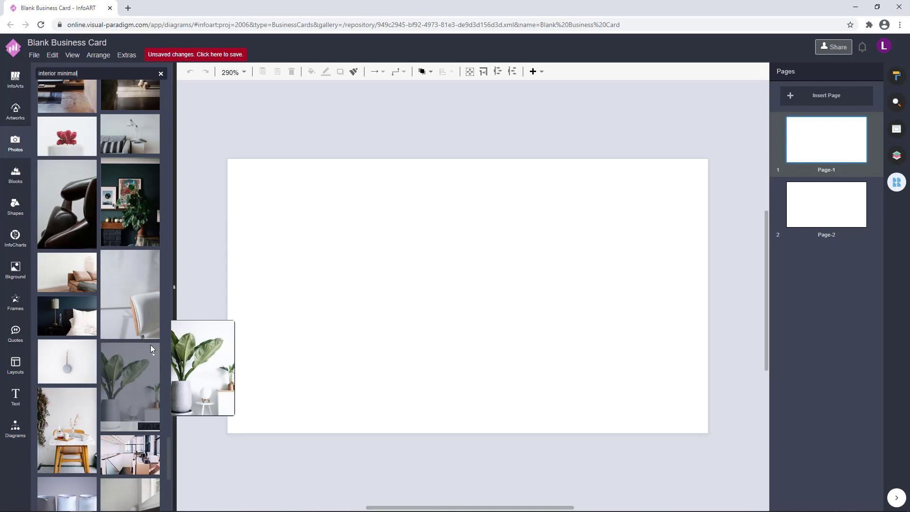
mouse_move(135, 297)
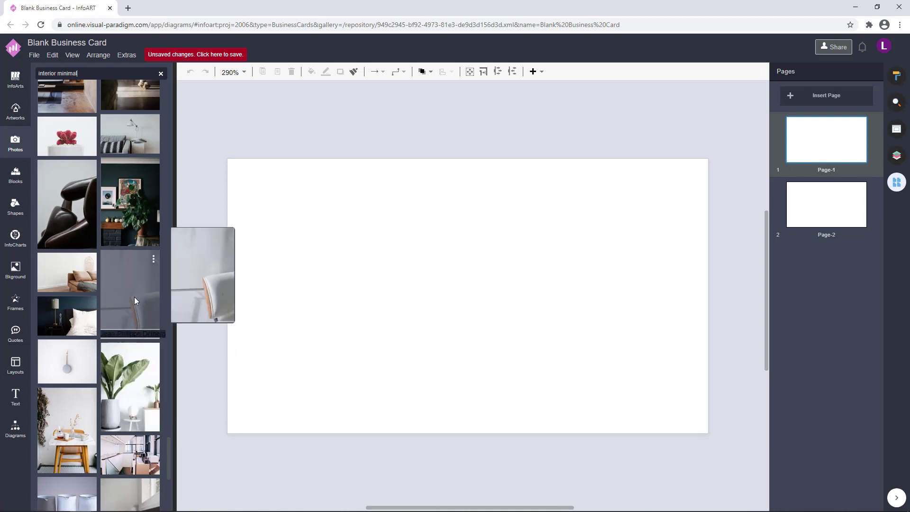
scroll(134, 300, down, 3)
scroll(135, 300, up, 3)
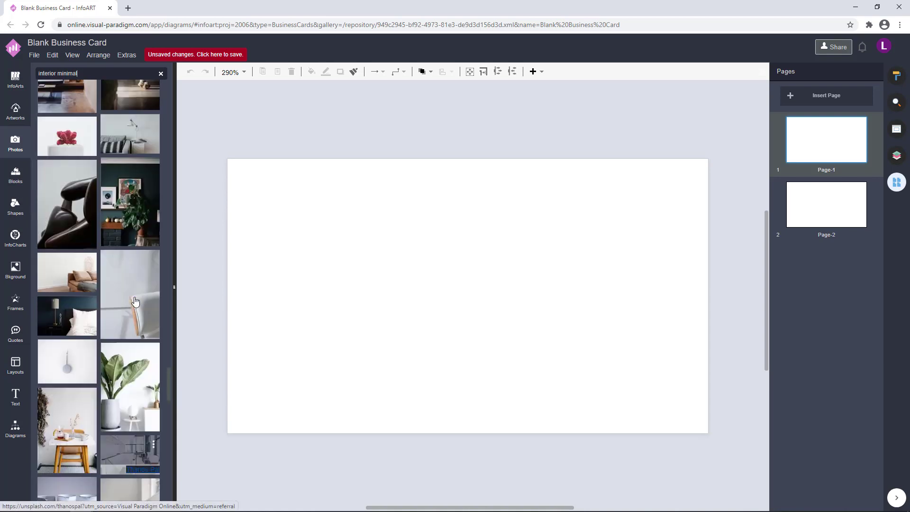
scroll(135, 300, down, 5)
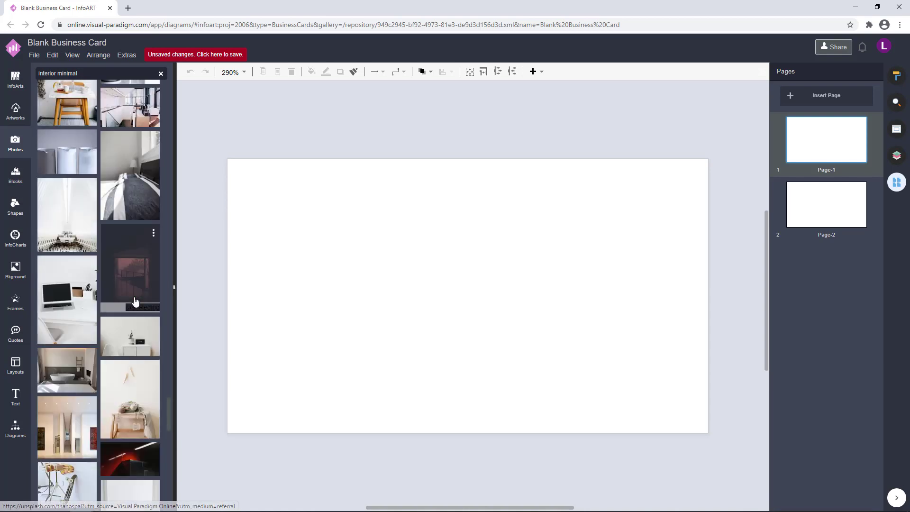
drag(141, 337, 250, 349)
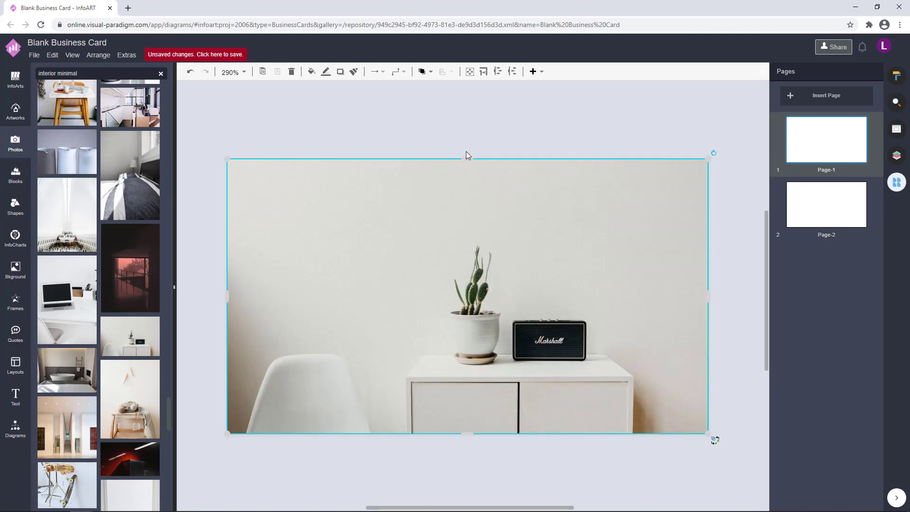
click(481, 126)
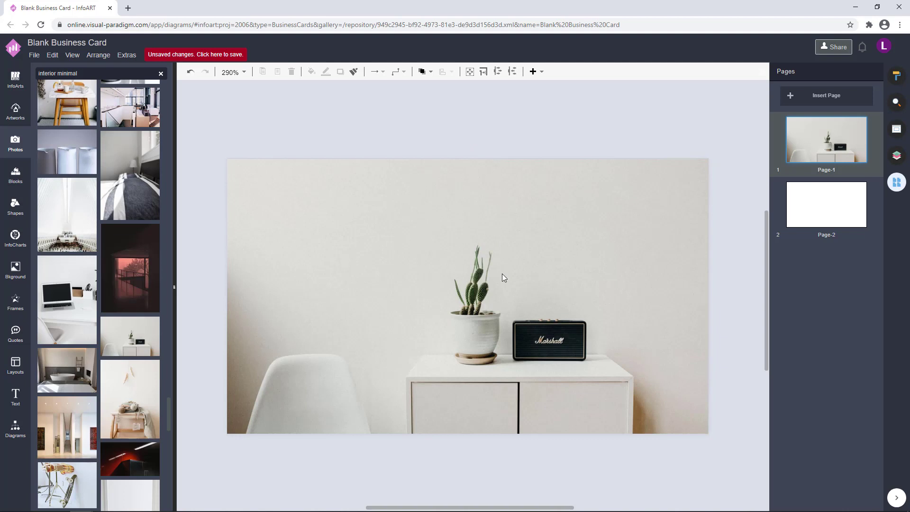
Zoom out and bring up the Diagrams shape library
scroll(502, 277, down, 2)
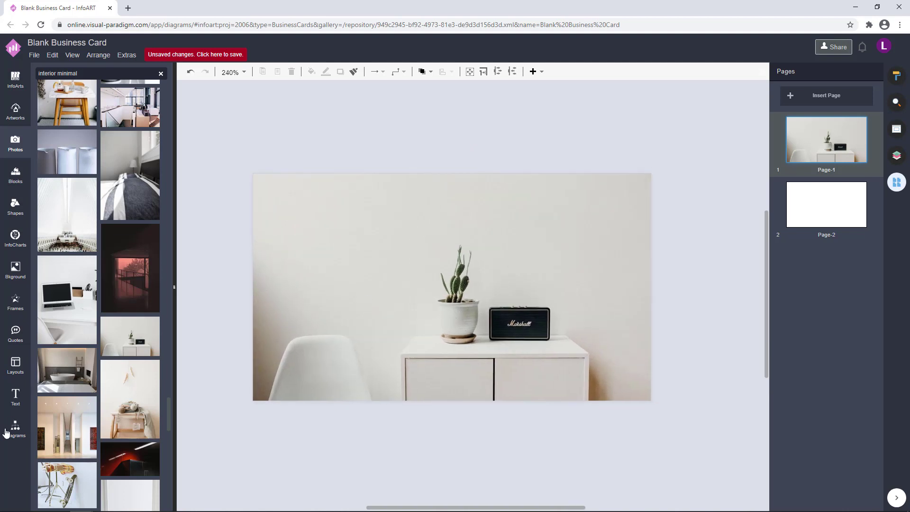
click(10, 429)
scroll(48, 213, down, 4)
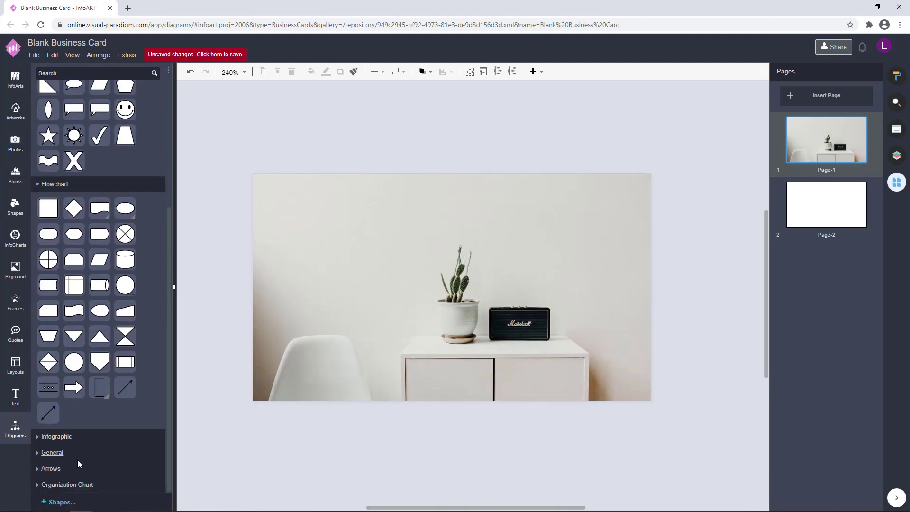
Add a General Square to the photo's upper-left area, enlarged and positioned
click(50, 453)
scroll(48, 431, down, 5)
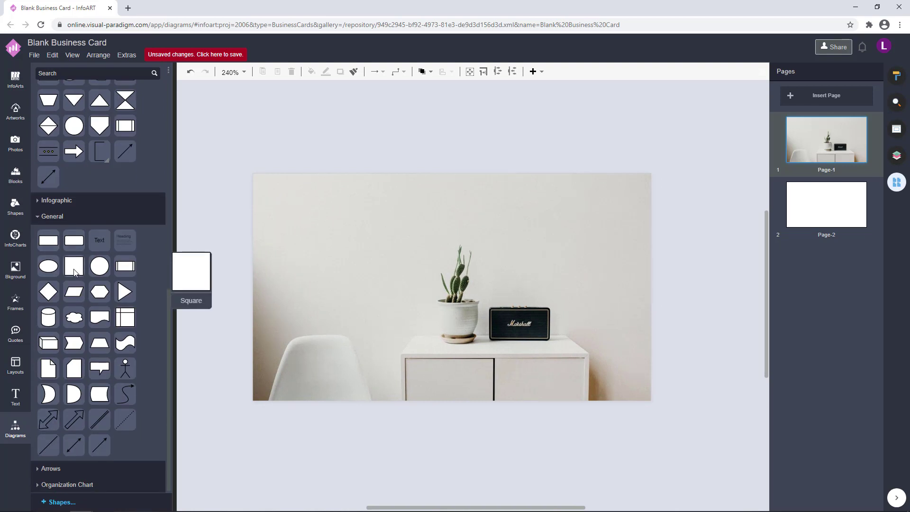
drag(54, 240, 313, 234)
drag(358, 278, 370, 294)
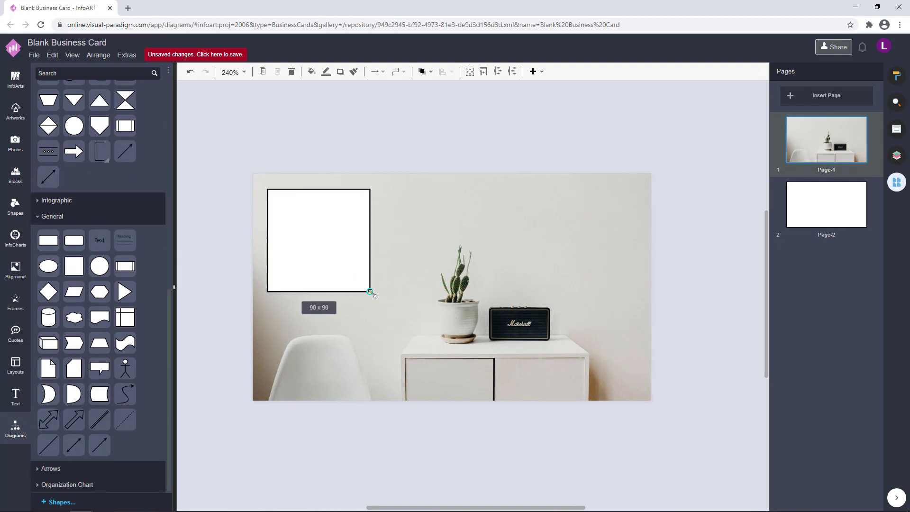
drag(340, 264, 357, 276)
click(516, 178)
drag(475, 230, 410, 220)
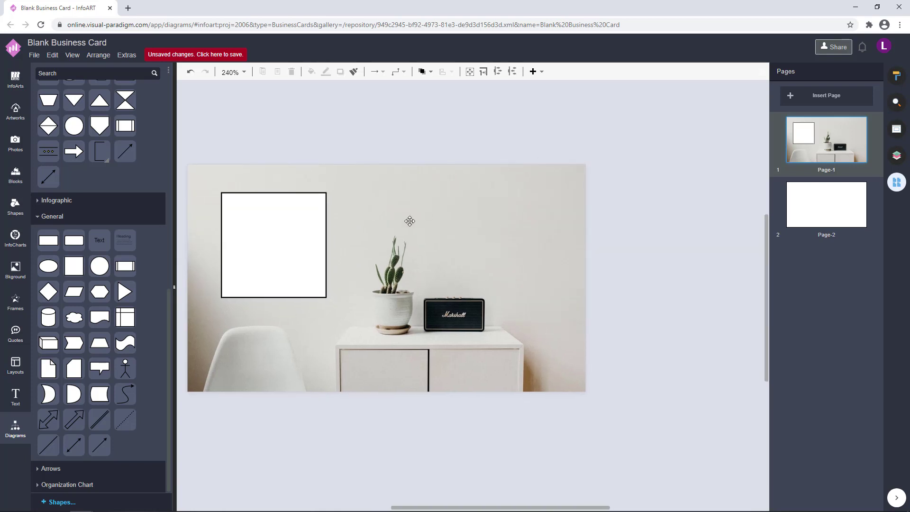
Remove the square's fill and give it a 2 pt black outline
click(305, 248)
click(896, 75)
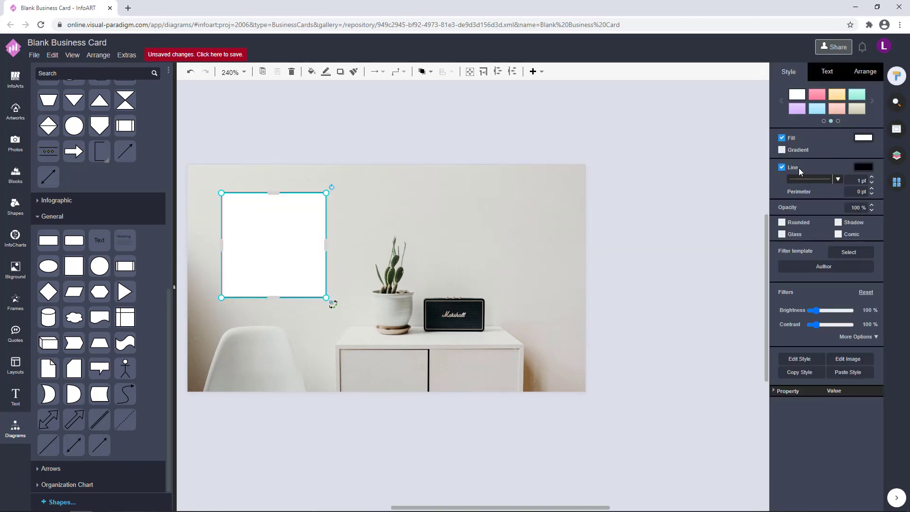
click(781, 137)
click(859, 168)
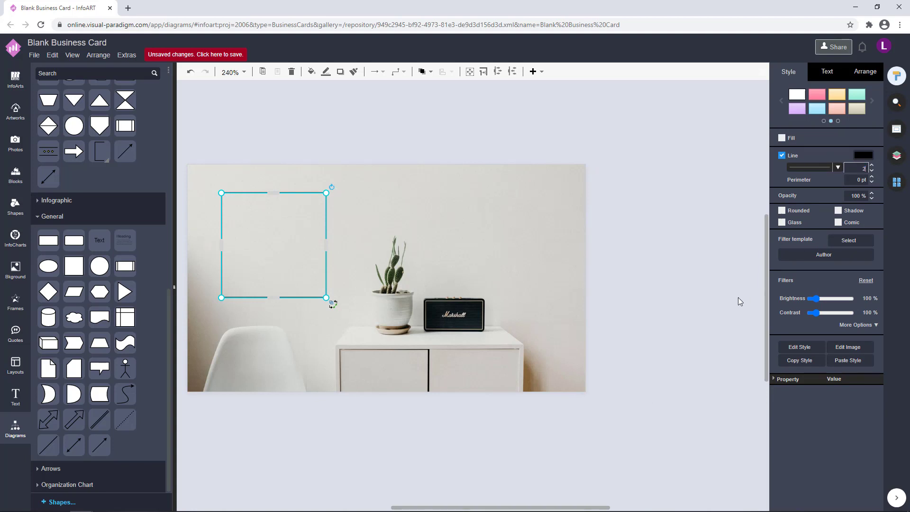
click(711, 299)
drag(652, 291, 679, 299)
Fine-tune the square's size and position on the photo, shrinking it and nudging it right
click(330, 262)
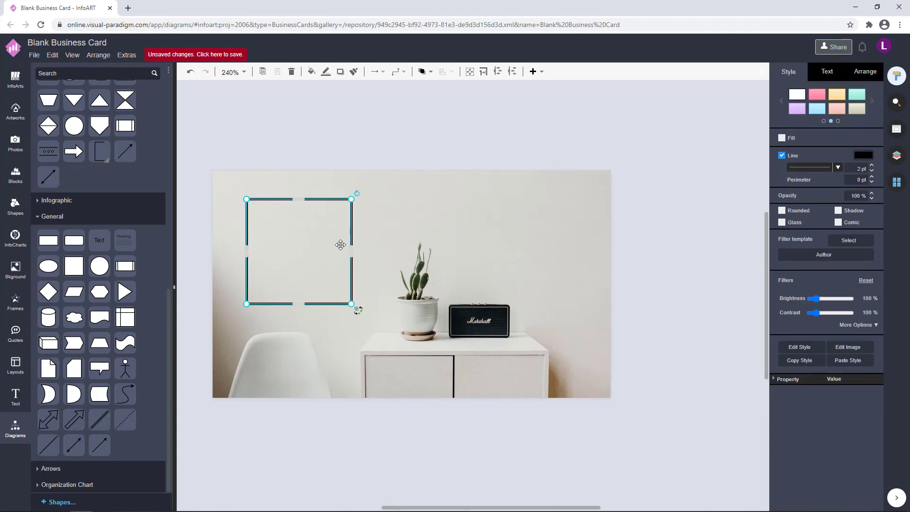
click(682, 227)
click(303, 282)
drag(352, 304, 349, 301)
click(337, 274)
click(316, 272)
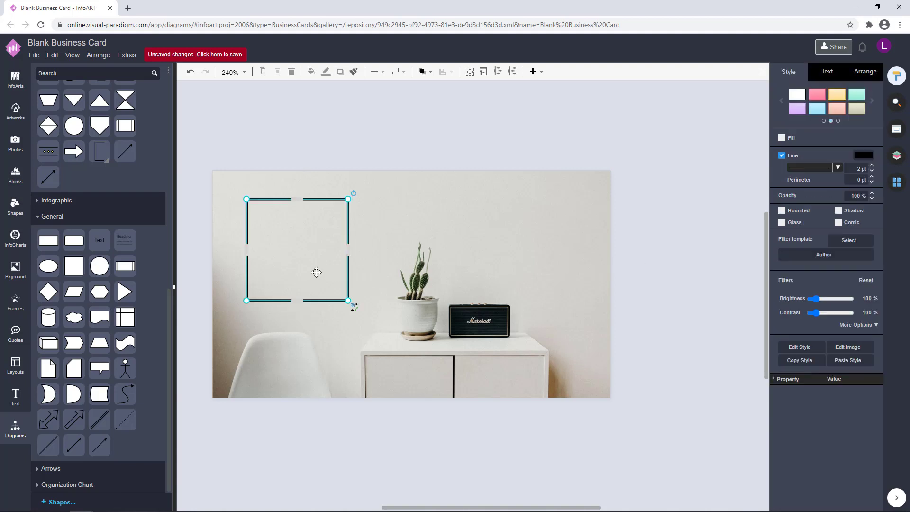
drag(316, 271, 318, 271)
click(465, 157)
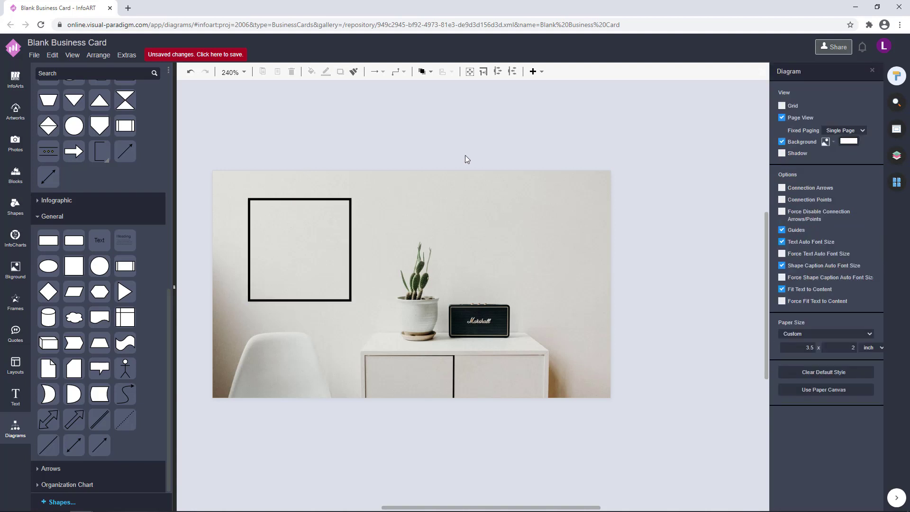
click(303, 260)
click(683, 275)
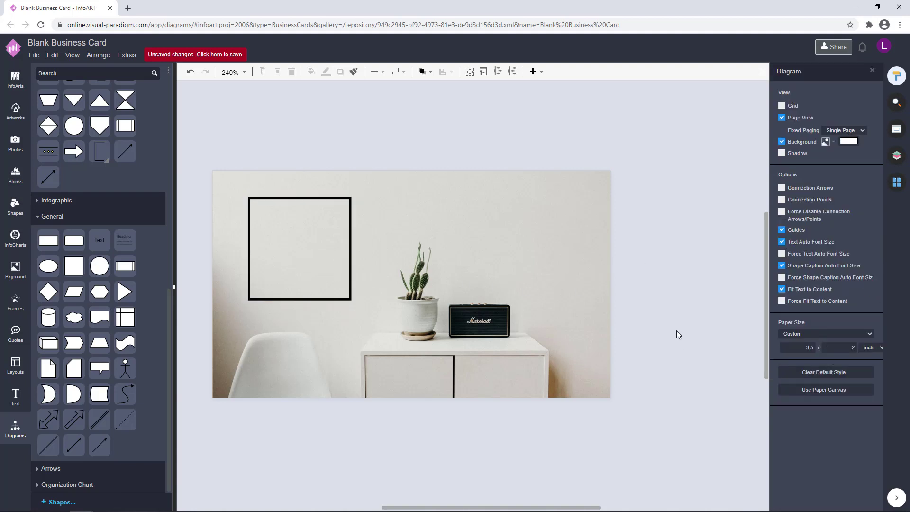
click(897, 158)
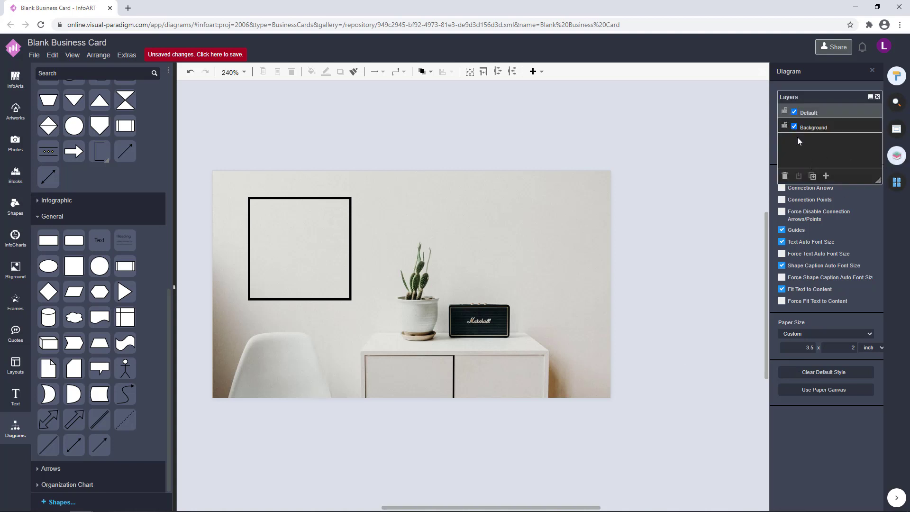
Set the interior photo's brightness to 107% and add 18% grayscale
click(555, 229)
drag(839, 95, 671, 124)
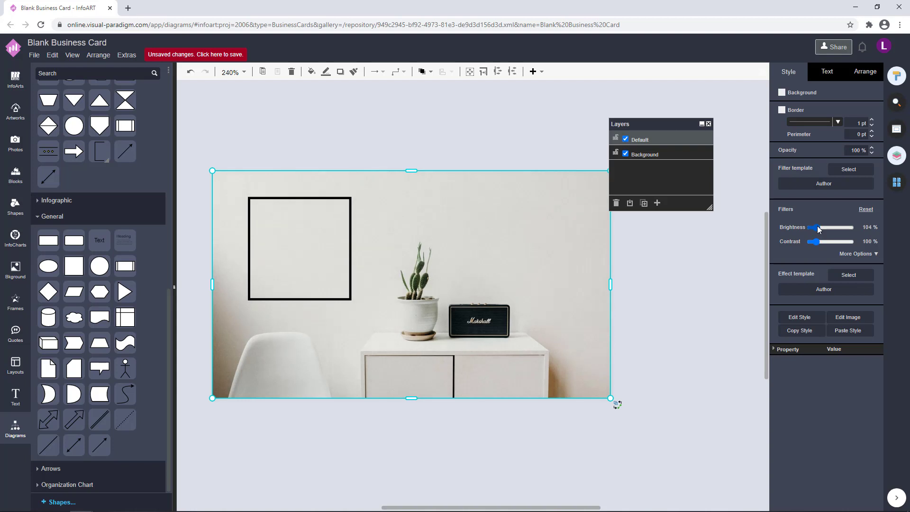
drag(817, 226, 816, 226)
click(854, 254)
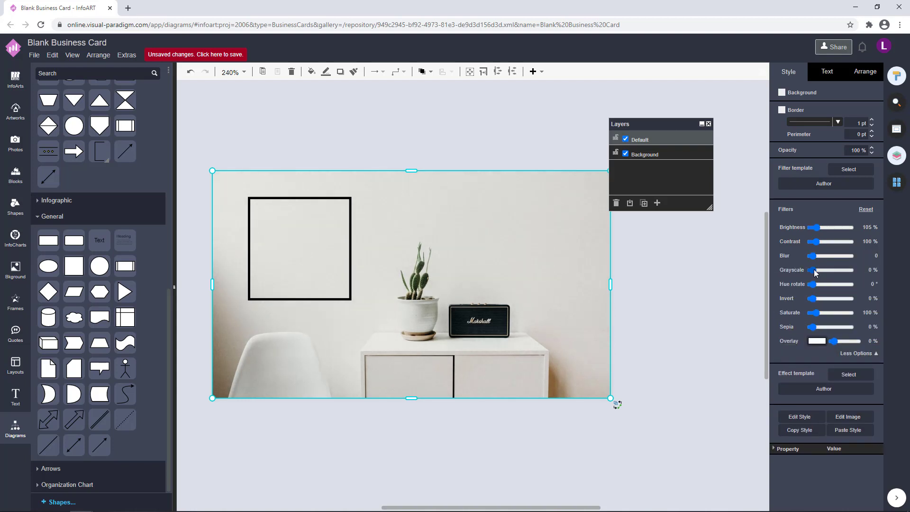
drag(815, 272, 815, 272)
click(654, 294)
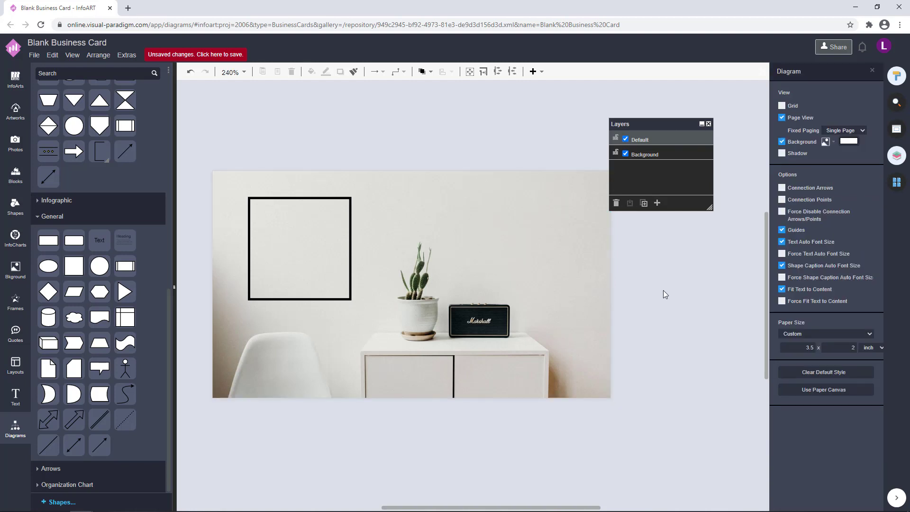
Raise the photo's contrast to 101% and check the black square frame
click(568, 281)
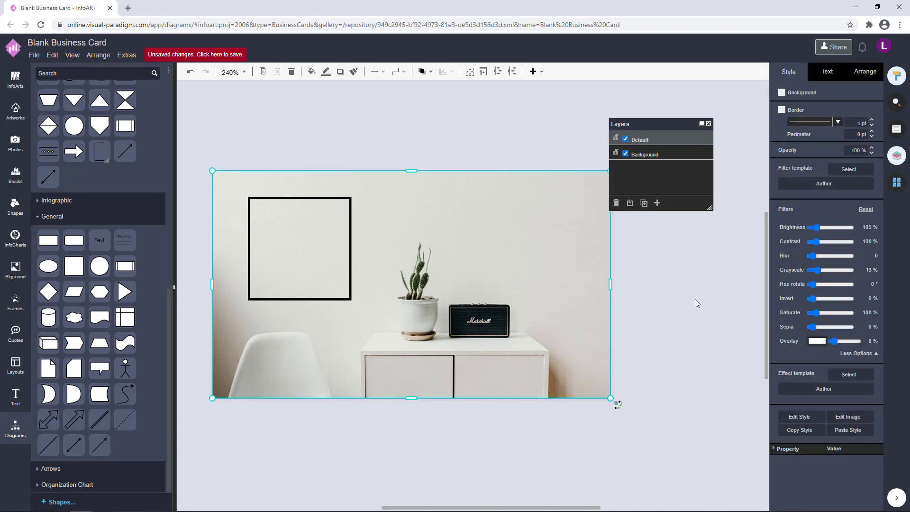
click(670, 302)
click(587, 307)
click(816, 241)
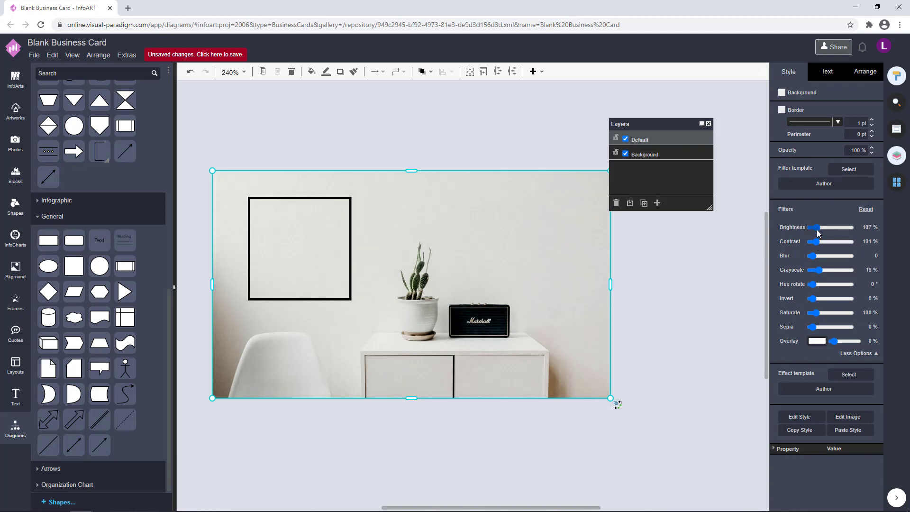
click(684, 290)
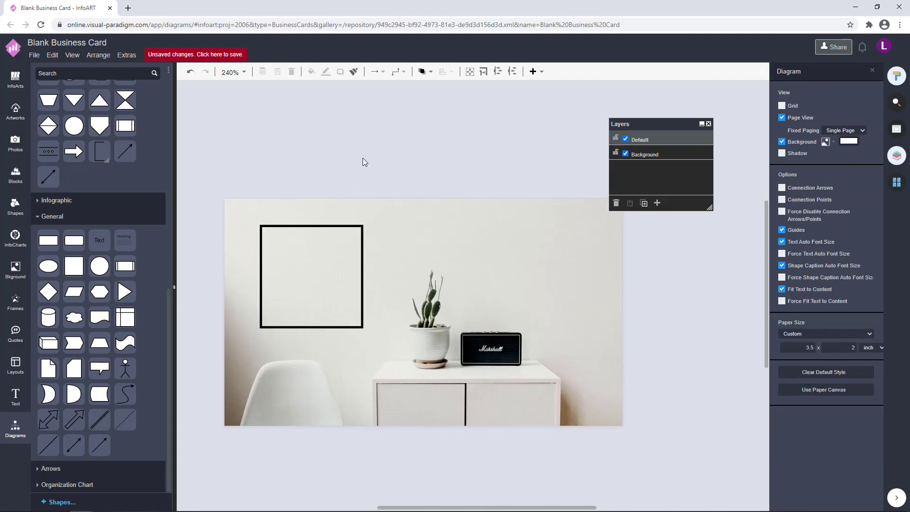
click(326, 270)
click(424, 135)
Add a text element inside the black frame and widen it to the frame's edge
double_click(303, 140)
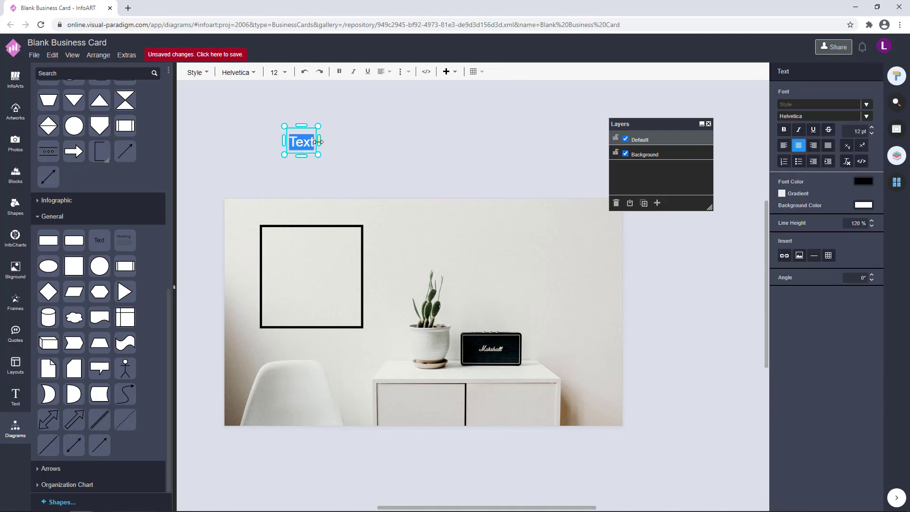
drag(318, 141, 296, 243)
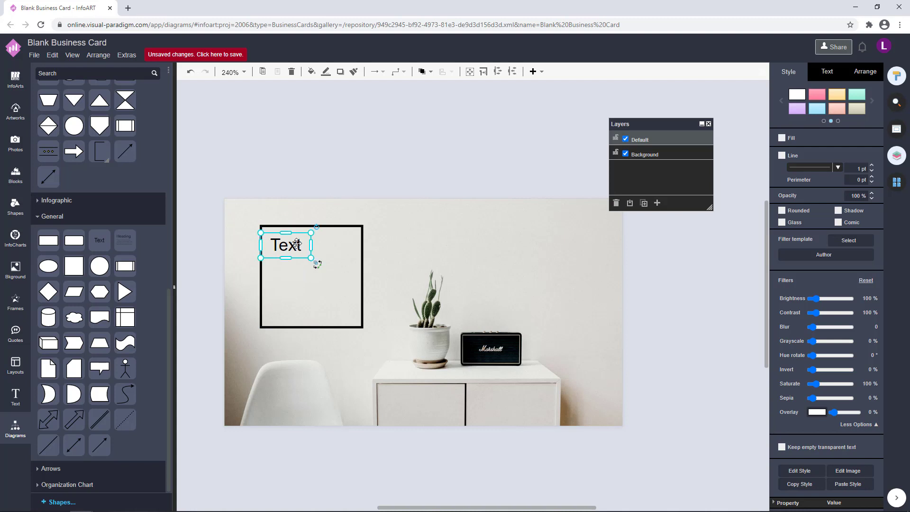
key(Right)
key(Right)
key(Right)
key(Up)
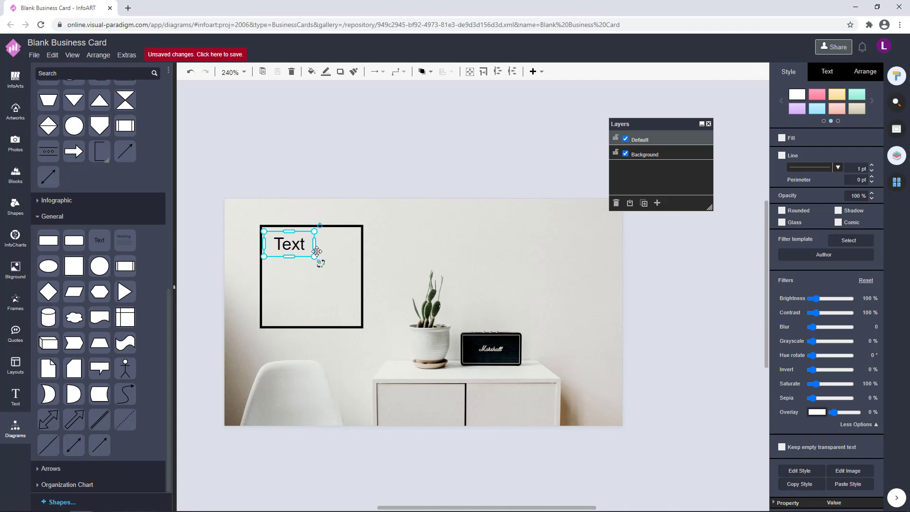
key(Up)
drag(317, 243, 360, 246)
Change the placeholder text to MINIMAL
double_click(332, 243)
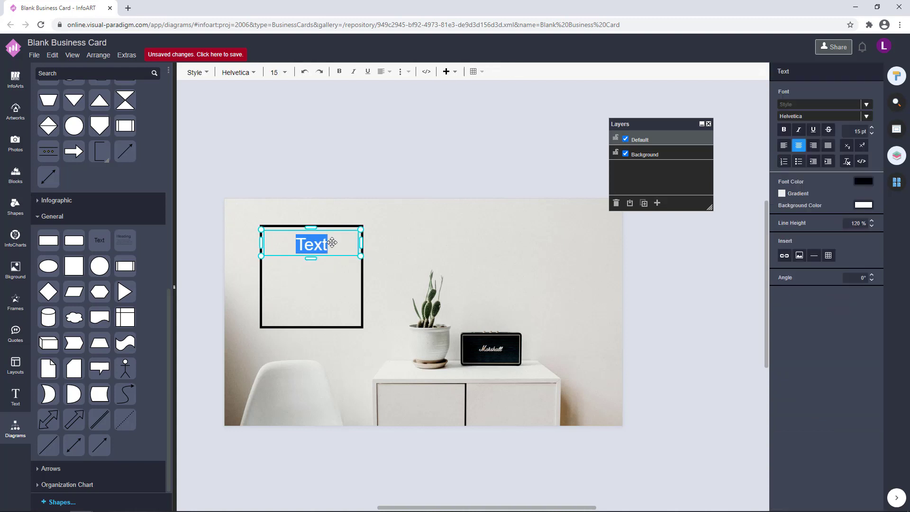
text(MINN)
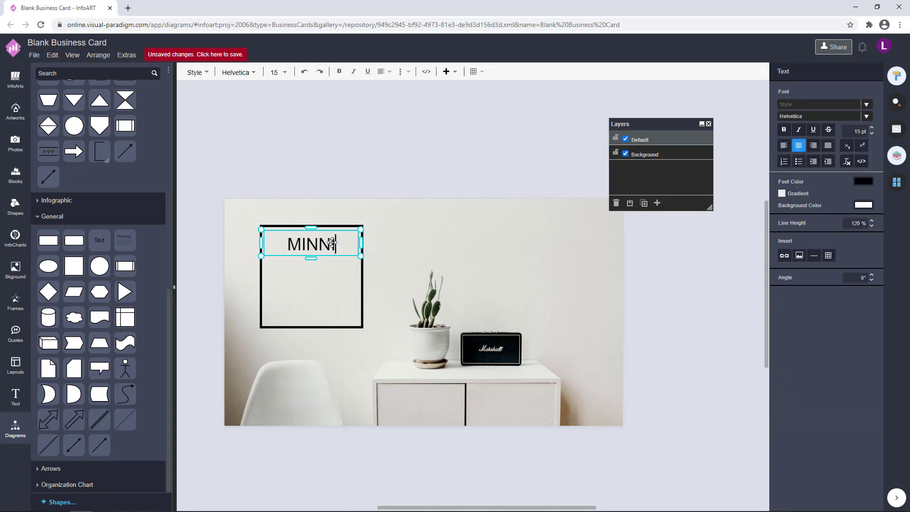
key(BackSpace)
text(C)
key(BackSpace)
text(IMAL)
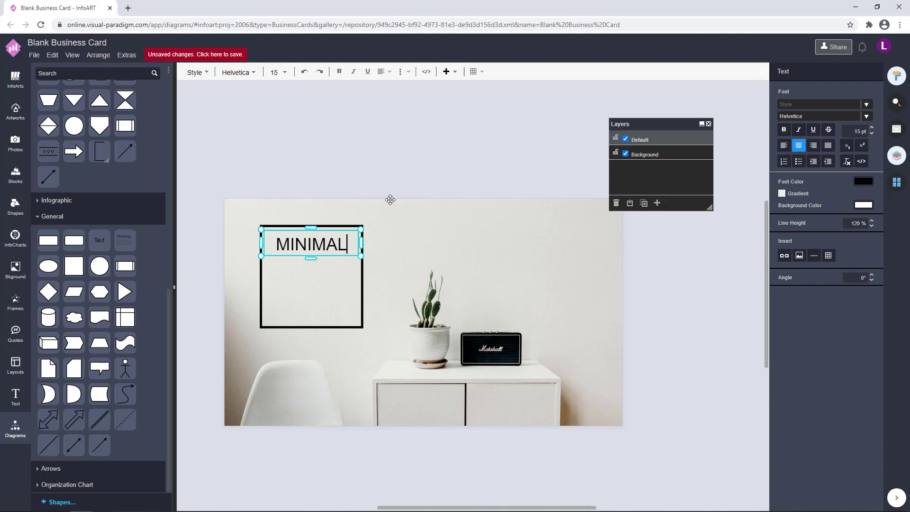
click(430, 163)
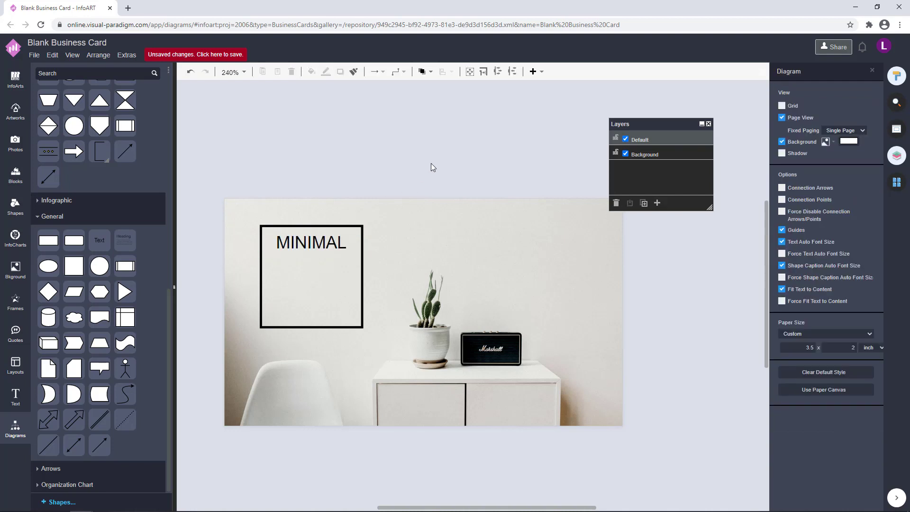
Try splitting MINIMAL onto two lines, then restore it to a single line
click(320, 236)
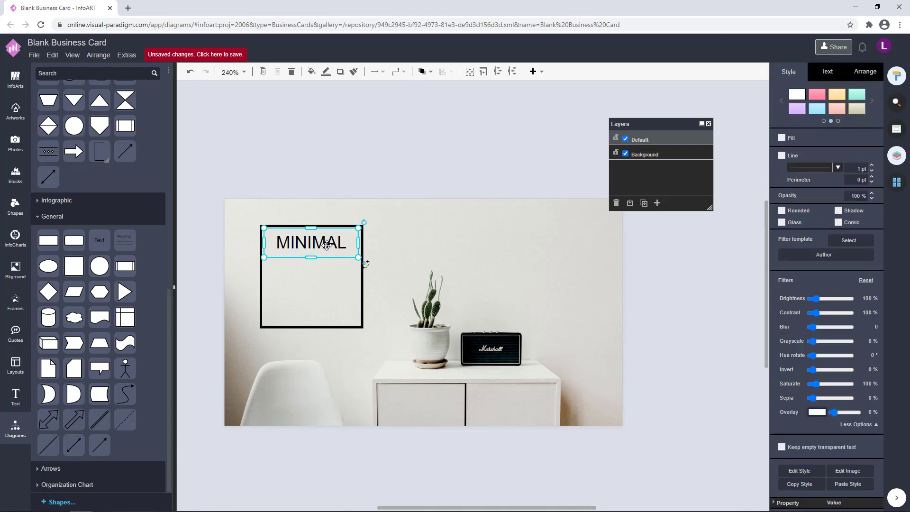
double_click(320, 243)
click(317, 244)
key(Return)
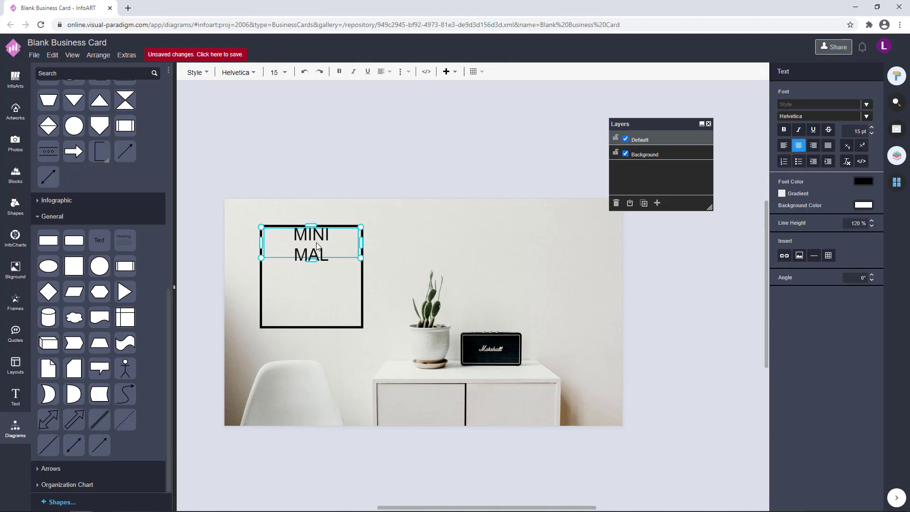
key(BackSpace)
click(380, 181)
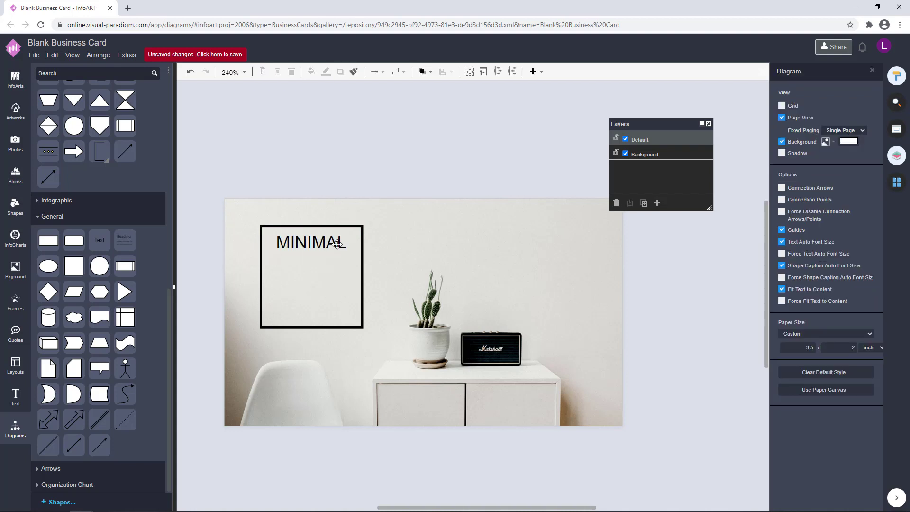
click(337, 244)
click(365, 174)
Duplicate MINIMAL below itself and retype the copy as INTE / RIOR on two lines
drag(333, 243, 314, 275)
double_click(314, 275)
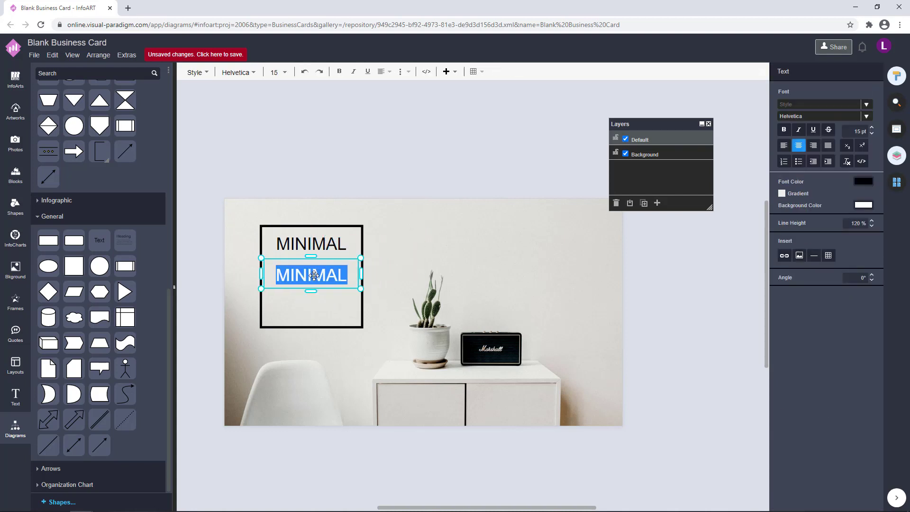
key(BackSpace)
text(NTER)
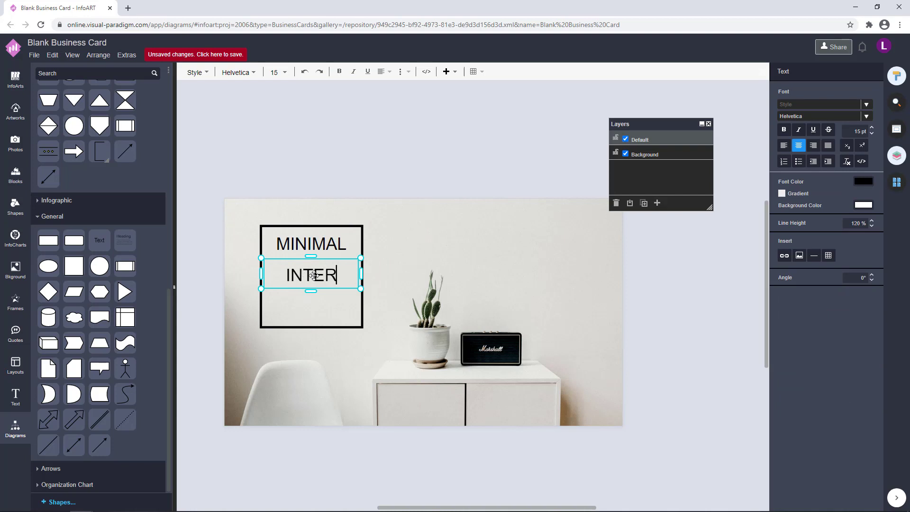
key(BackSpace)
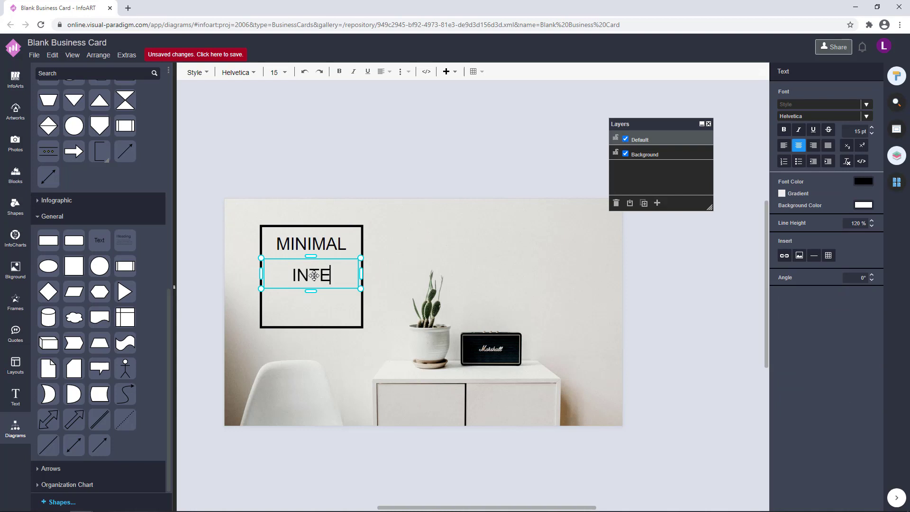
key(Return)
text(RIOR)
click(401, 152)
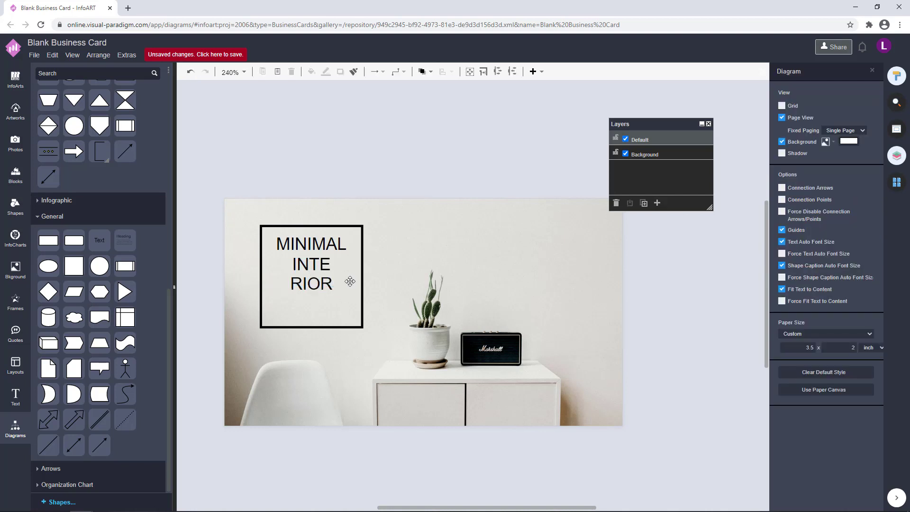
Enlarge and reposition the INTERIOR label to fill the frame beneath MINIMAL
drag(332, 278, 354, 252)
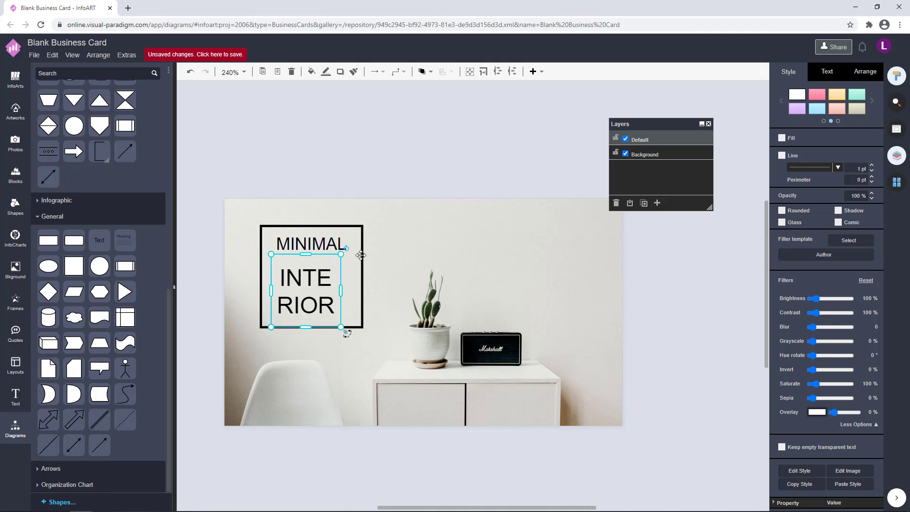
click(404, 176)
drag(323, 293, 329, 293)
click(411, 177)
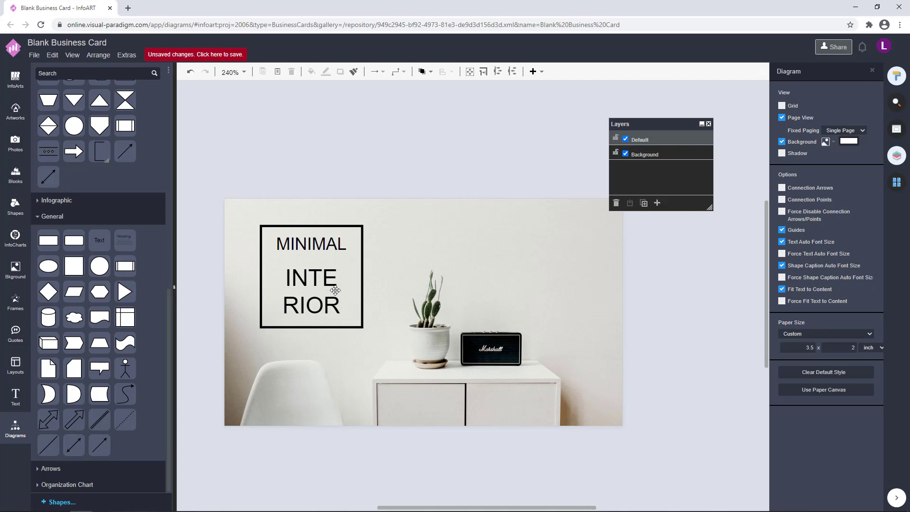
click(335, 291)
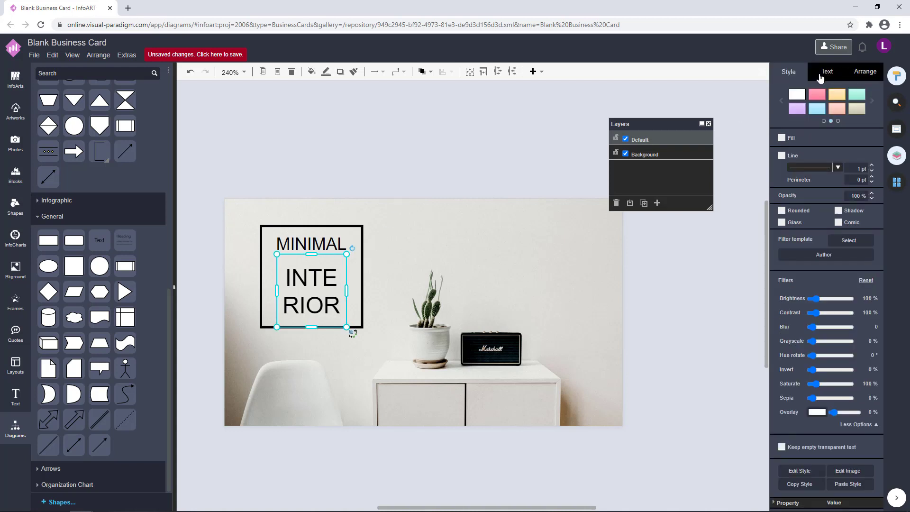
click(825, 75)
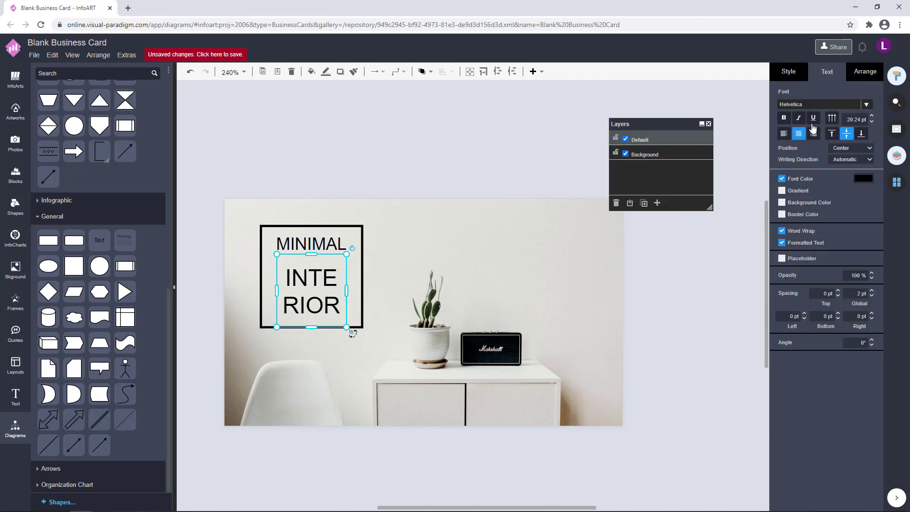
Move MINIMAL above the card and add new line breaks inside INTERIOR
click(326, 242)
drag(327, 243, 323, 172)
double_click(323, 270)
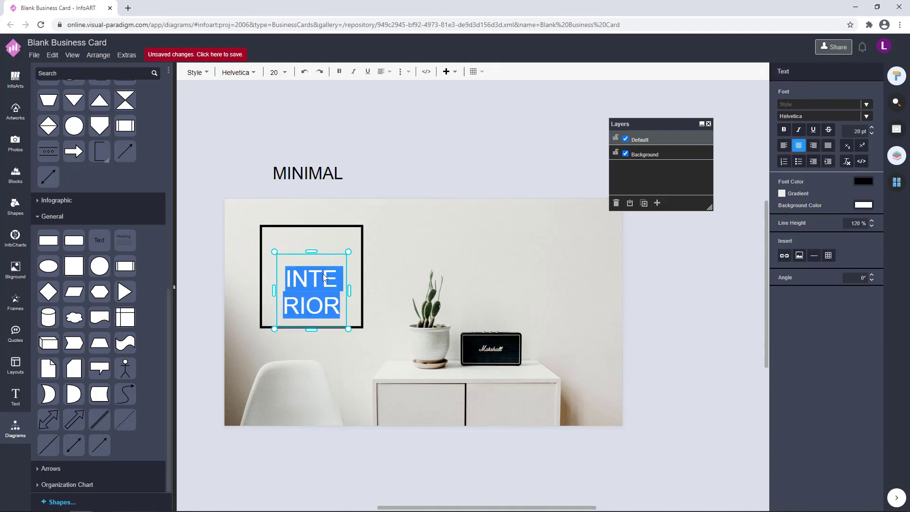
click(323, 277)
text(\)
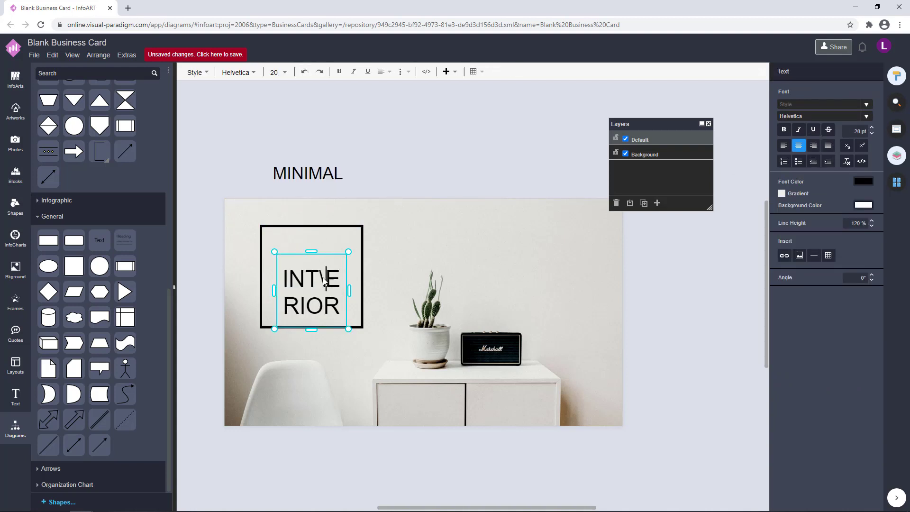
key(BackSpace)
key(Return)
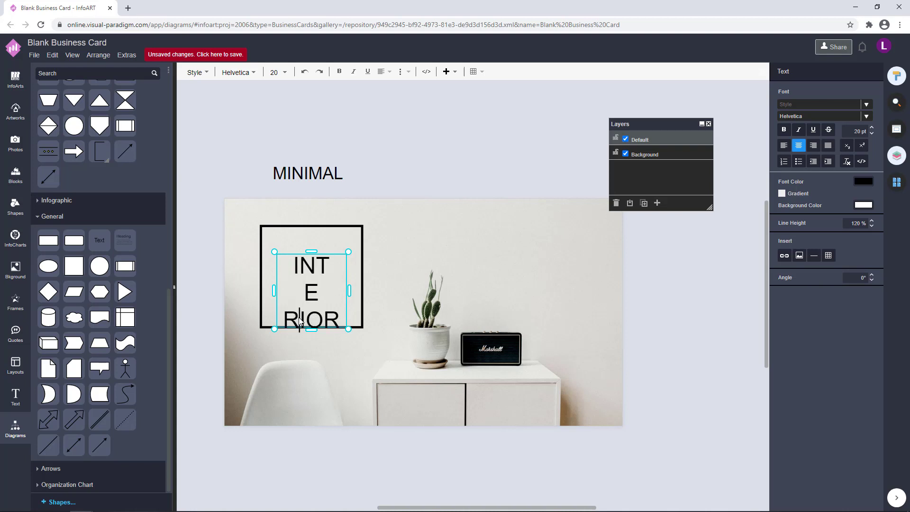
key(Return)
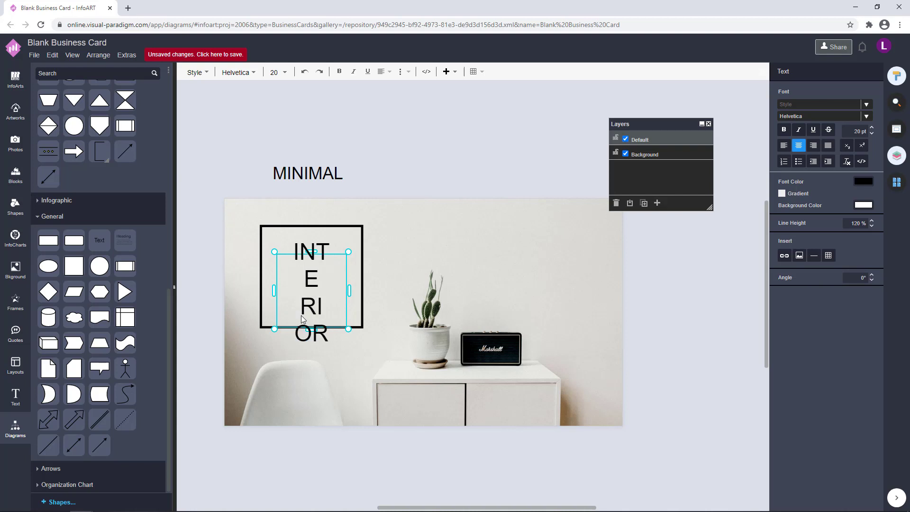
Make INTERIOR read INT / ERI / OR and resize its box into a narrow column at the frame's right
drag(350, 292, 380, 291)
double_click(318, 307)
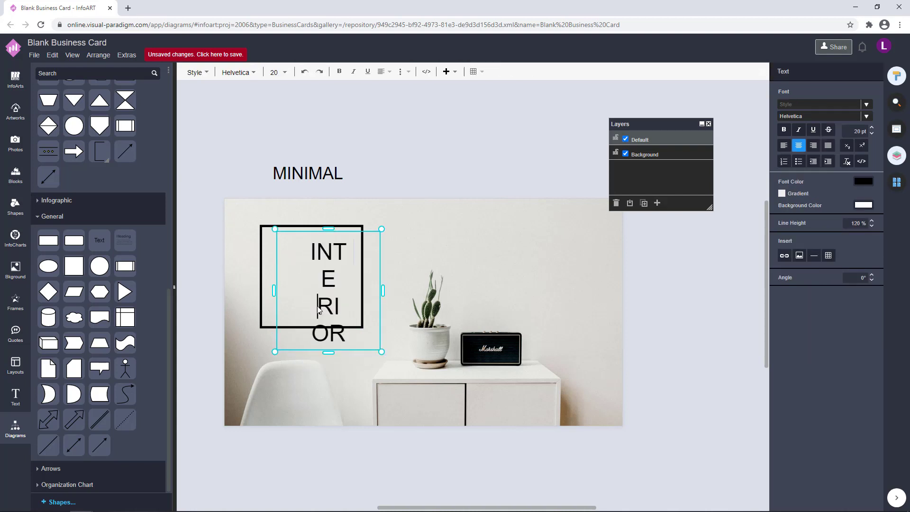
key(BackSpace)
key(Escape)
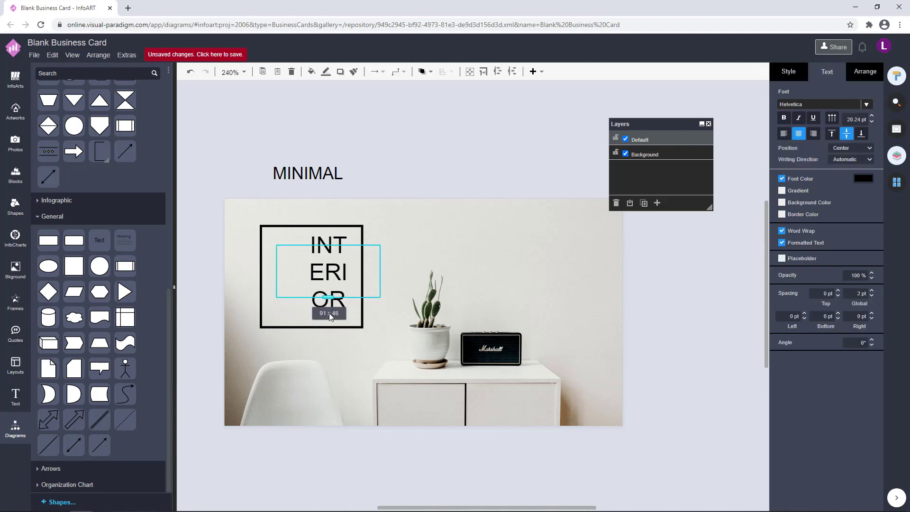
drag(380, 270, 343, 291)
drag(309, 319, 306, 326)
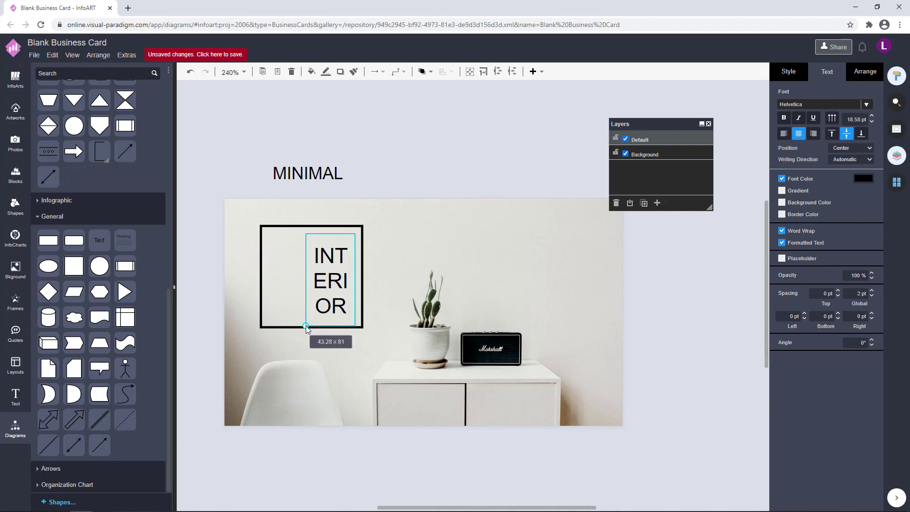
click(435, 158)
drag(336, 284, 335, 281)
click(456, 161)
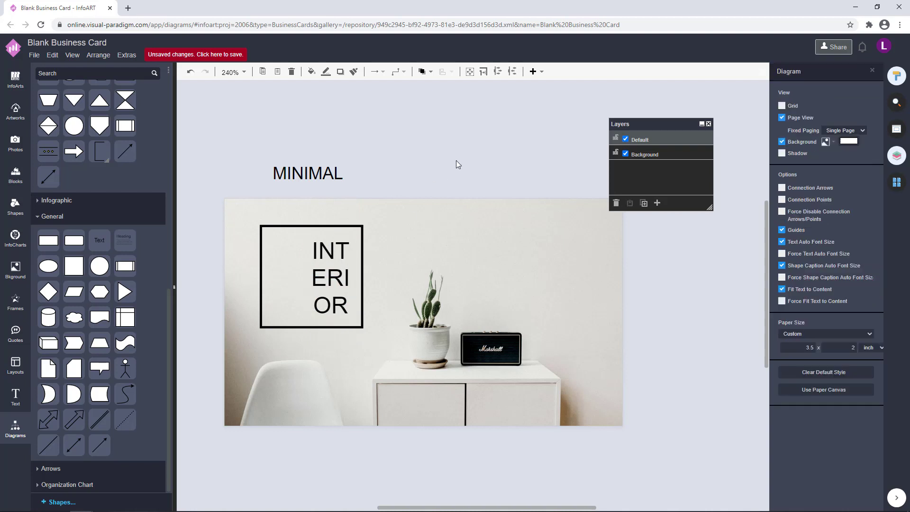
Rotate MINIMAL to read vertically at 270° and move it into the square frame
double_click(342, 261)
click(345, 162)
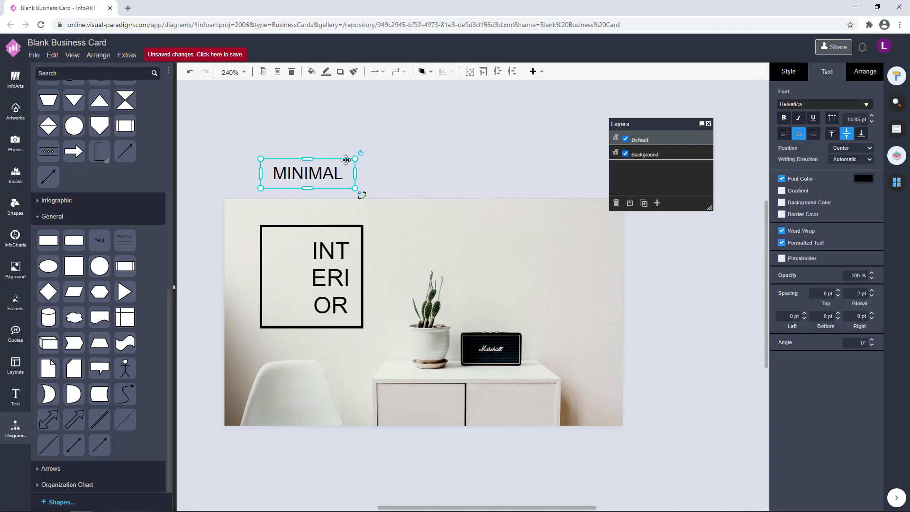
click(363, 195)
click(286, 228)
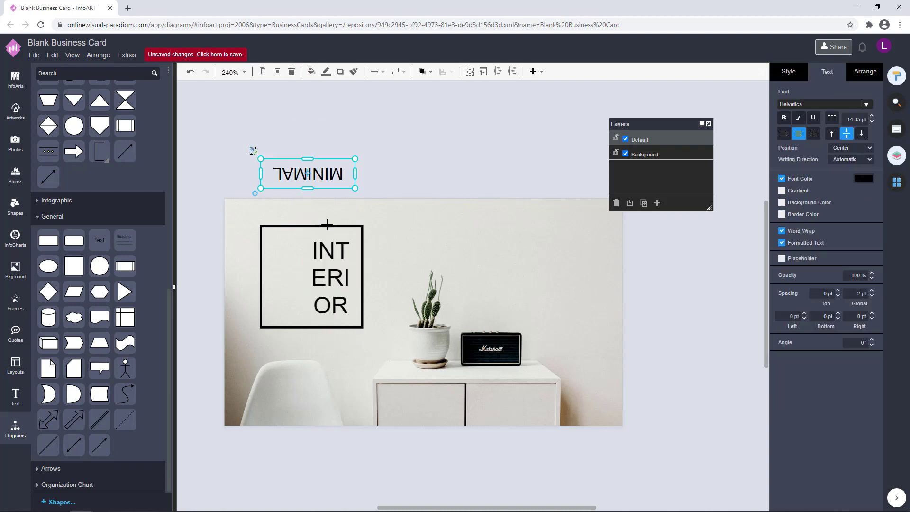
click(254, 193)
drag(307, 186, 283, 290)
Select MINIMAL and INTERIOR together and align them vertically via Arrange
click(376, 146)
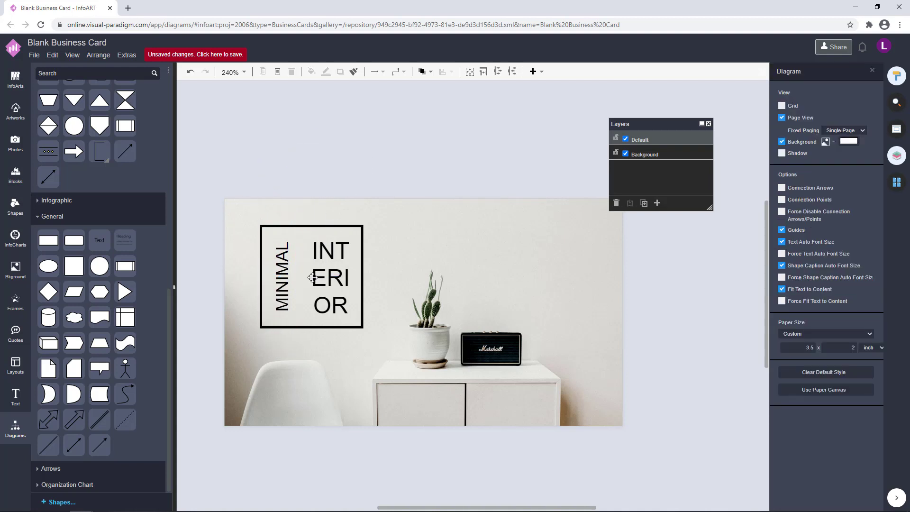
click(285, 286)
click(361, 168)
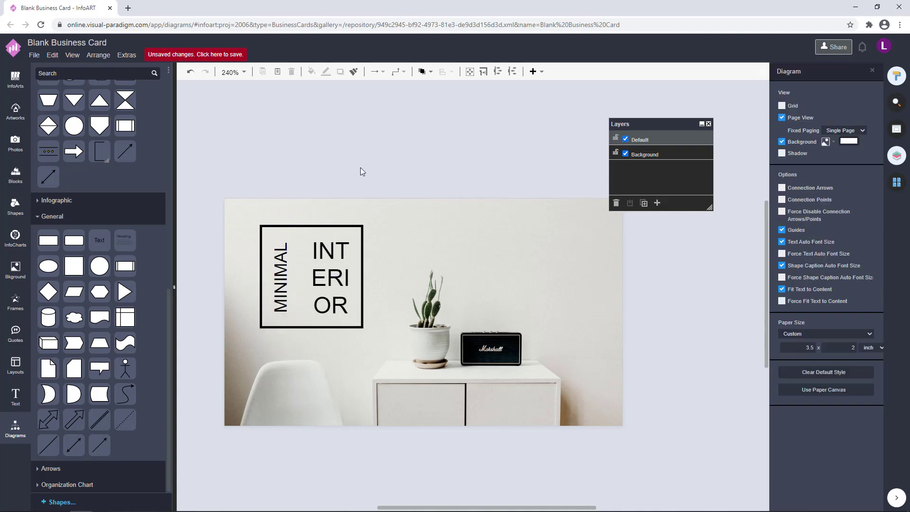
click(290, 279)
click(351, 167)
click(280, 287)
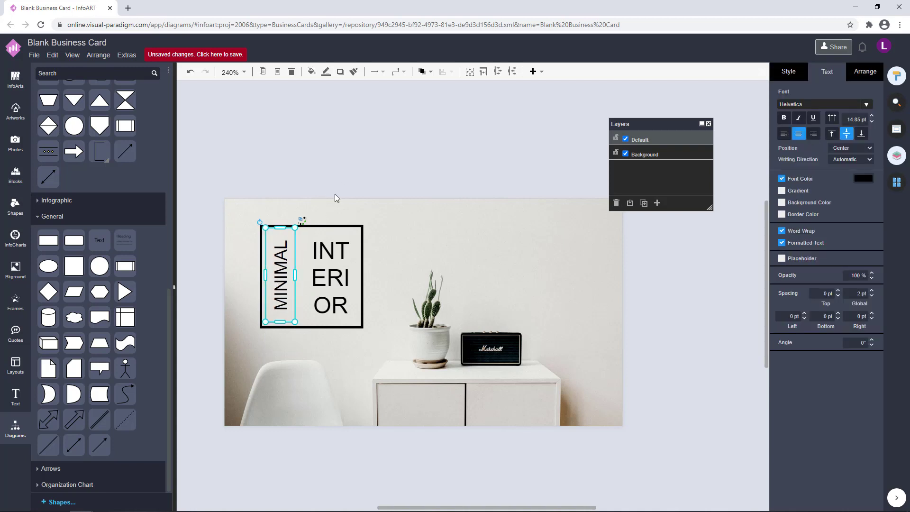
click(354, 169)
click(337, 272)
click(384, 168)
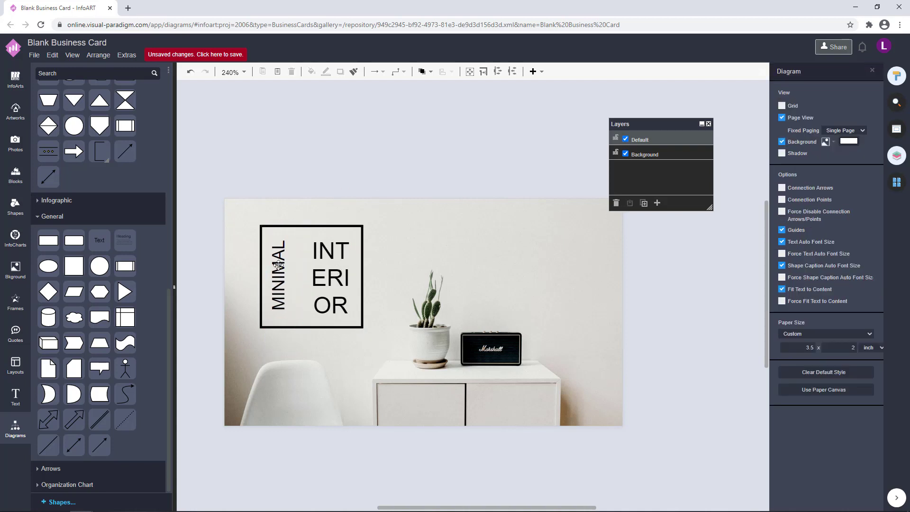
click(279, 266)
shift+click(337, 277)
click(857, 74)
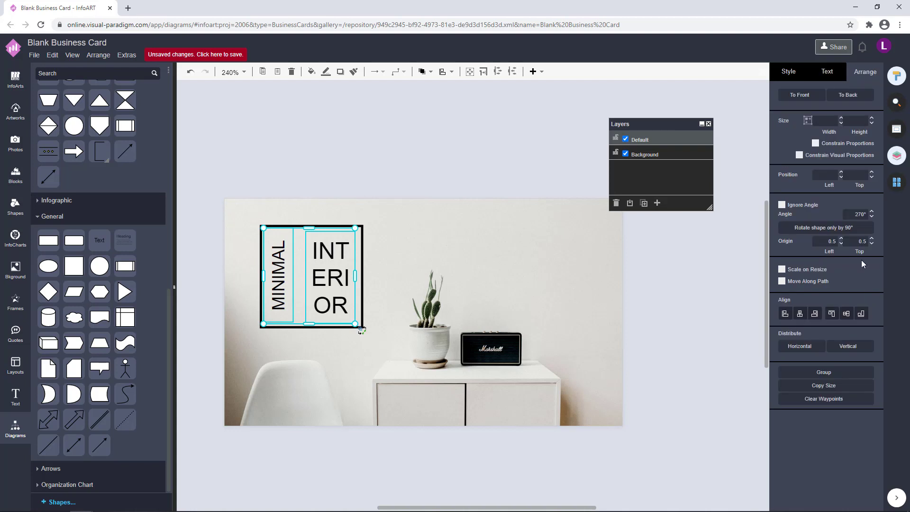
click(848, 313)
Nudge MINIMAL slightly to the right inside the black frame
click(311, 161)
click(283, 266)
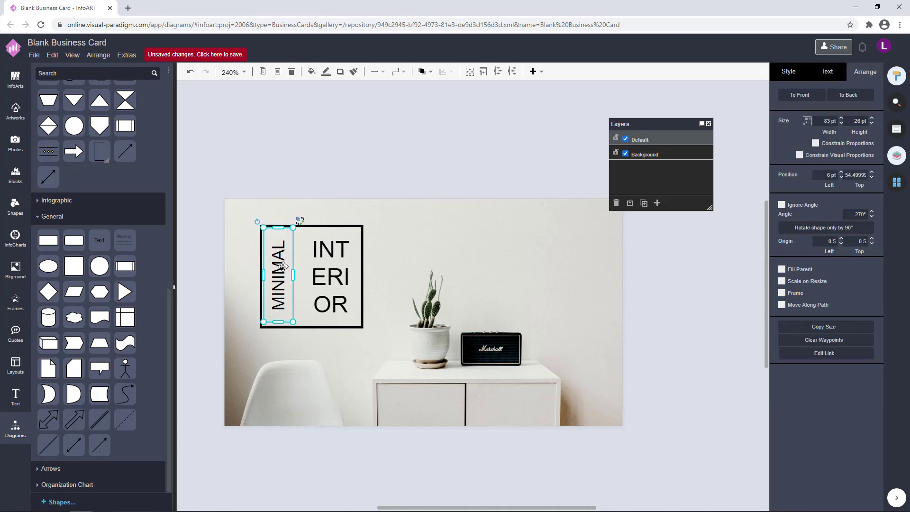
key(Right)
key(Right)
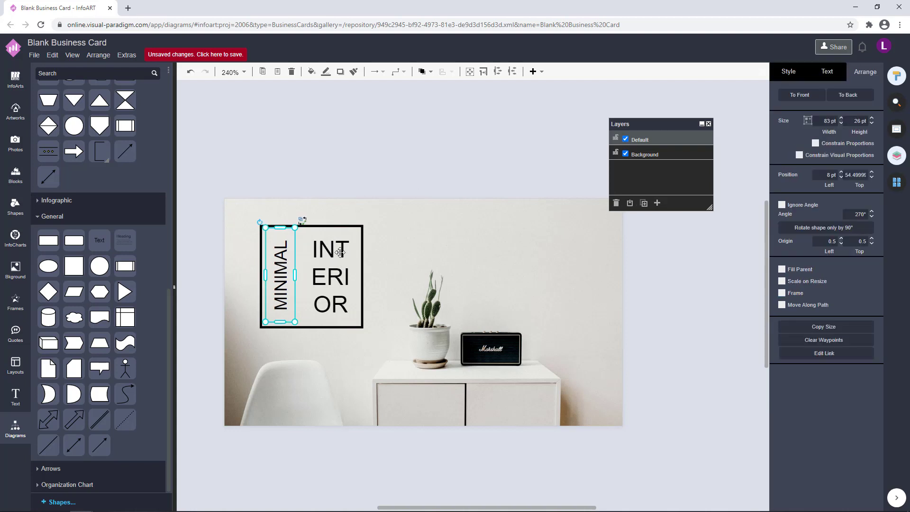
click(423, 147)
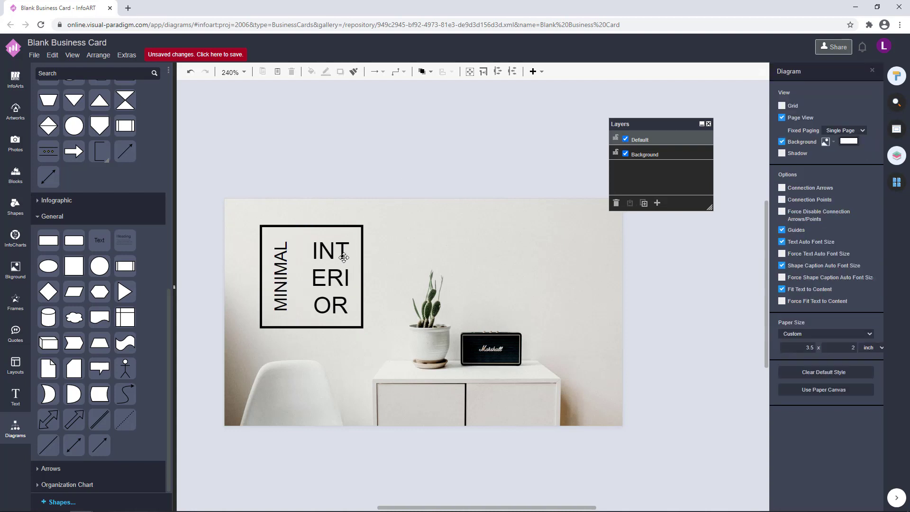
click(341, 260)
Select the MINIMAL and INTERIOR texts and try the Archivo Black font on them
click(440, 150)
scroll(439, 217, down, 1)
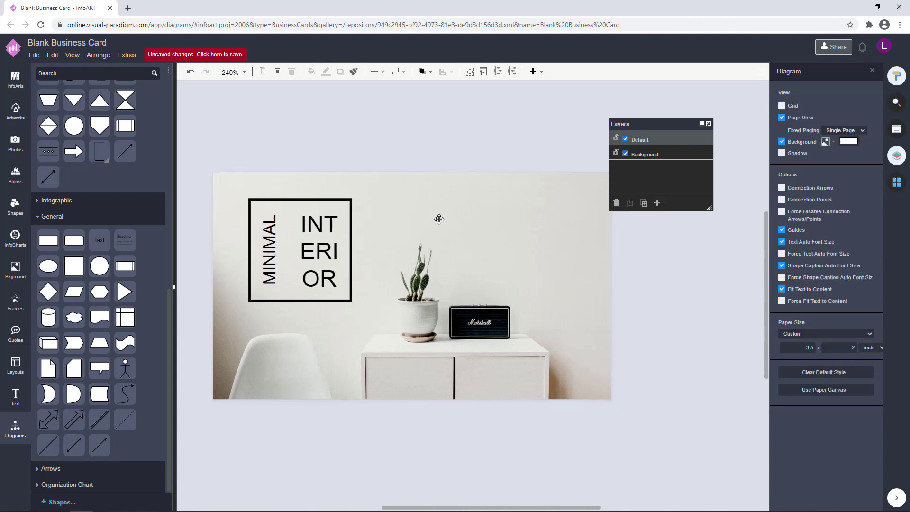
click(268, 260)
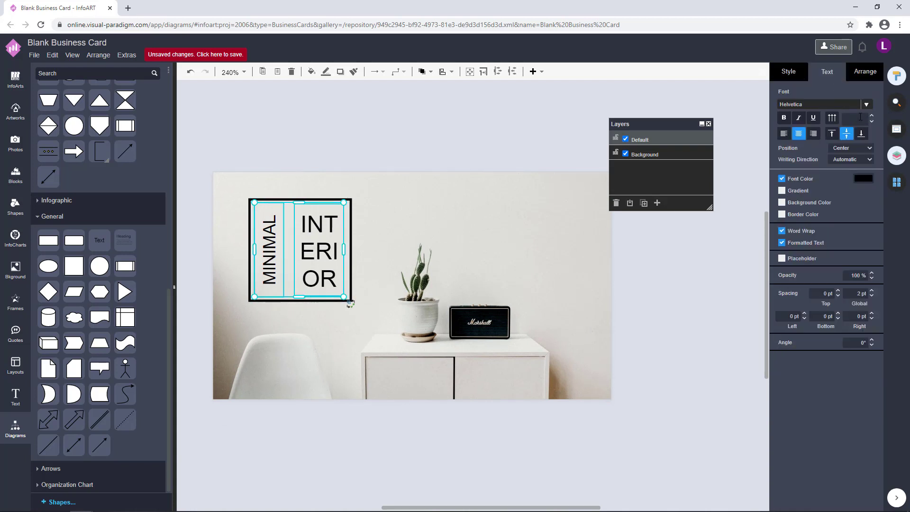
click(868, 104)
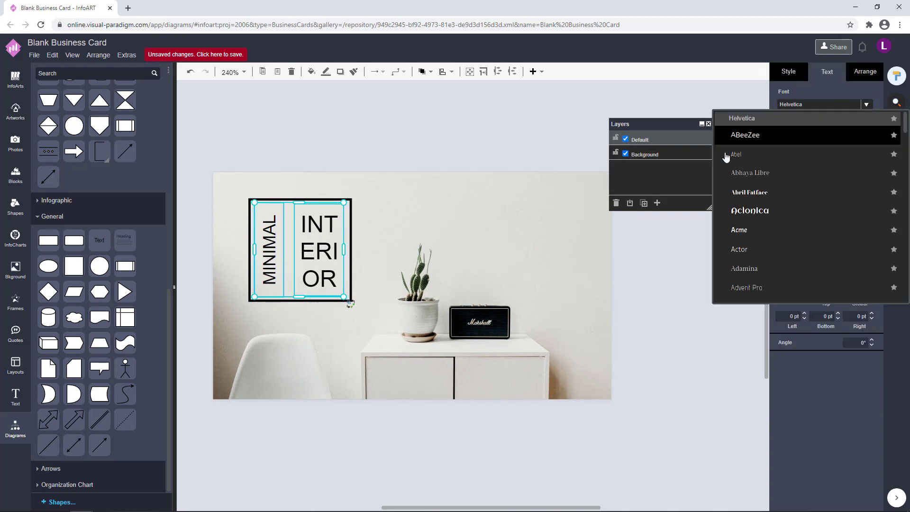
scroll(780, 231, down, 3)
scroll(780, 231, down, 10)
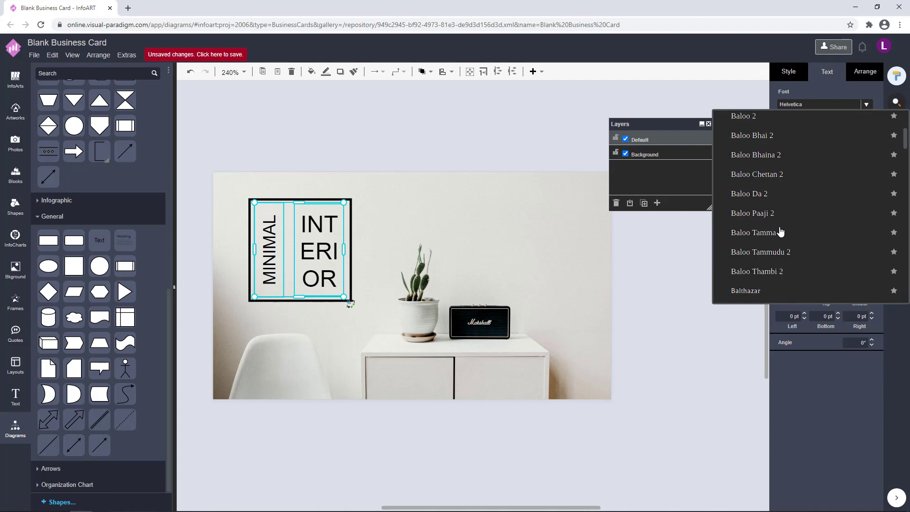
scroll(781, 232, up, 12)
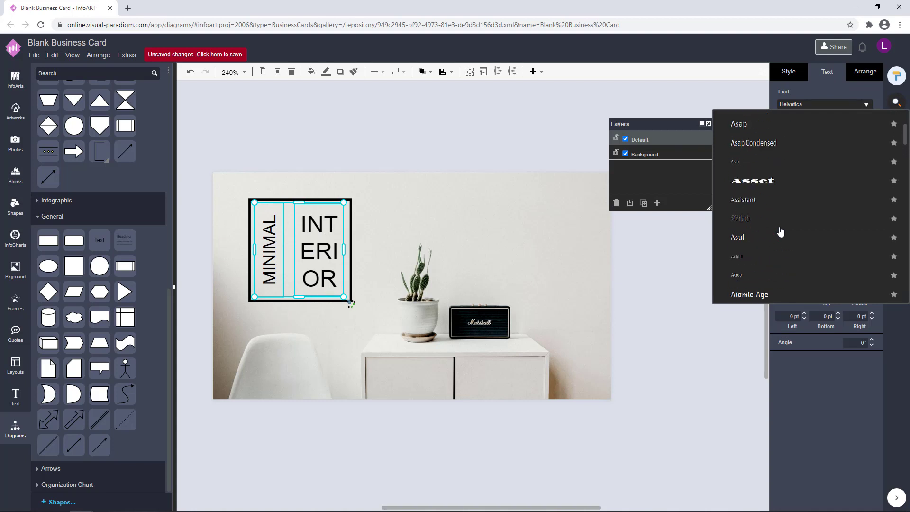
click(795, 124)
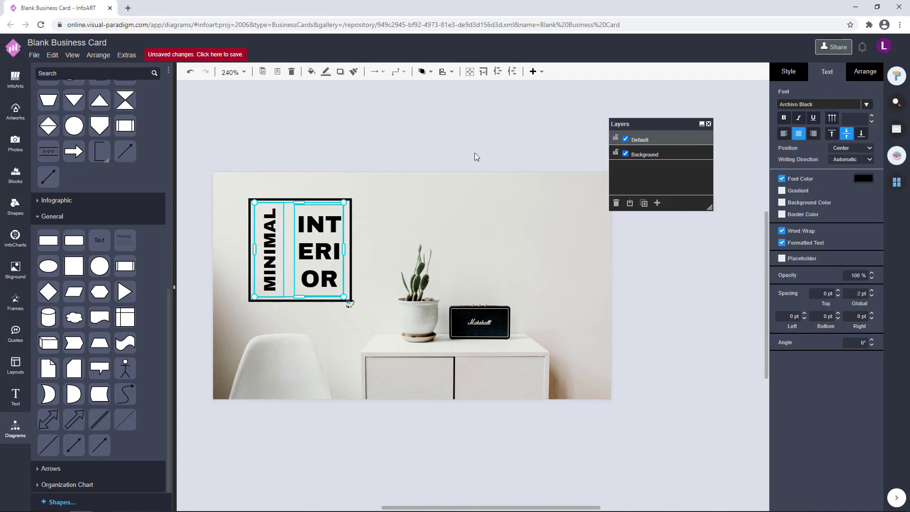
Reselect INTERIOR and MINIMAL and switch their font to Darker Grotesque
click(489, 147)
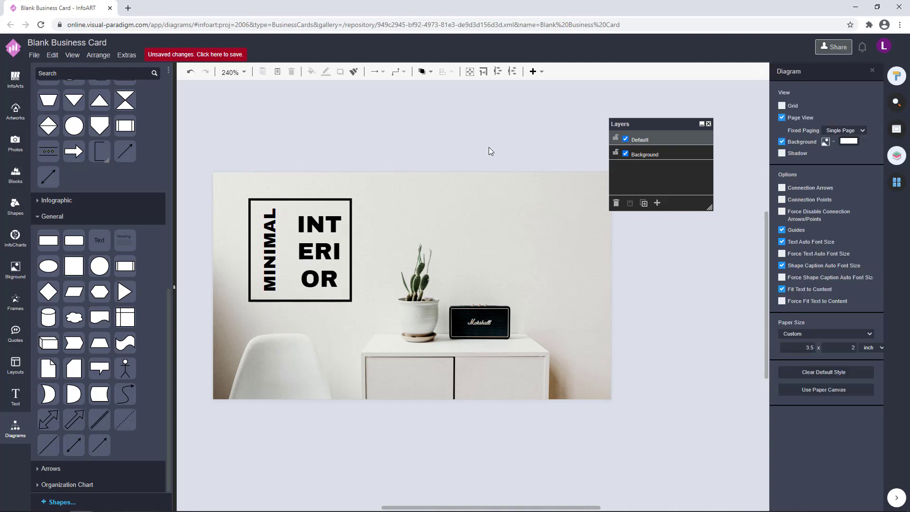
click(320, 245)
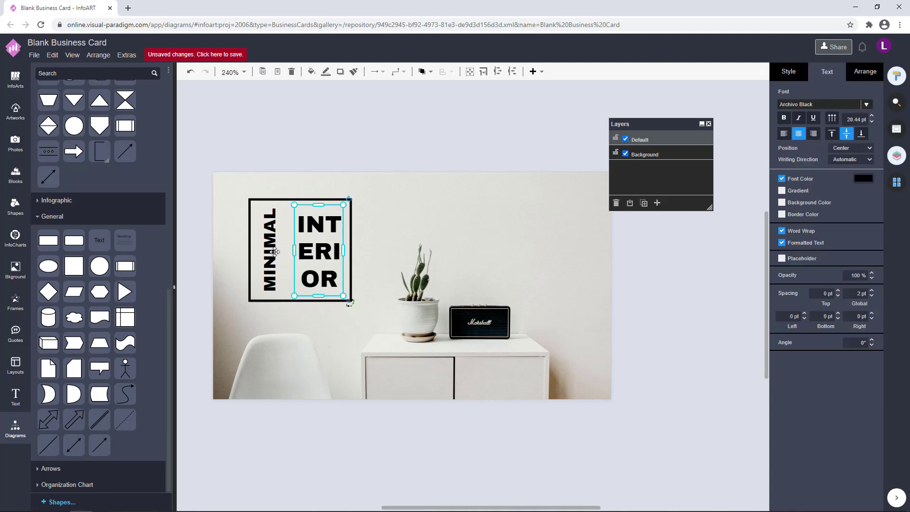
shift+click(273, 251)
click(867, 106)
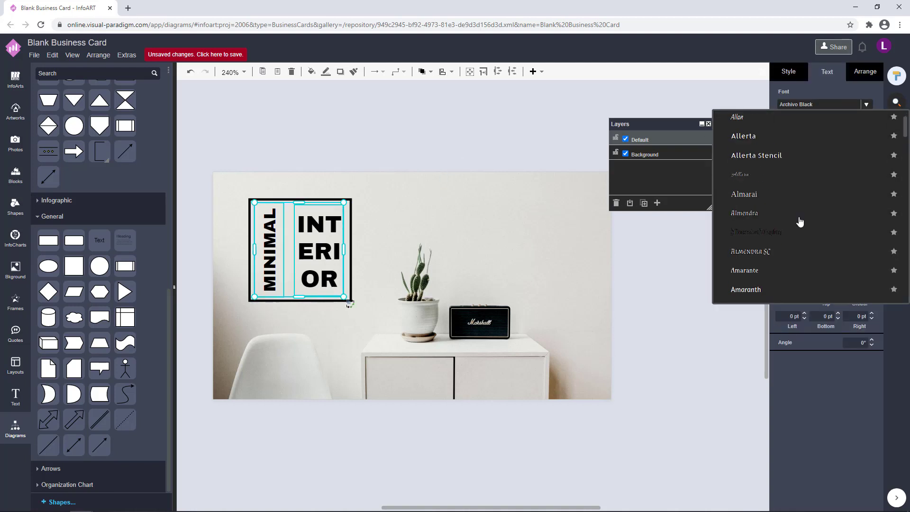
scroll(799, 223, down, 10)
scroll(800, 221, down, 10)
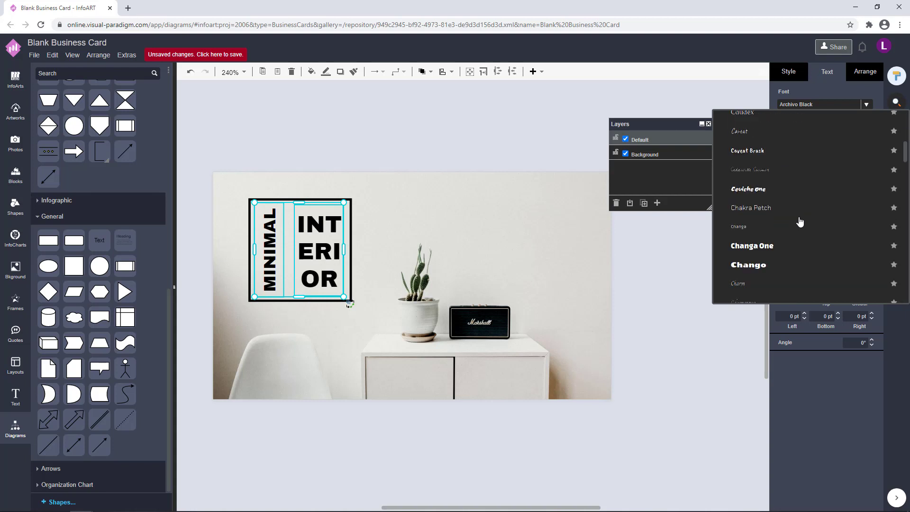
scroll(801, 221, up, 5)
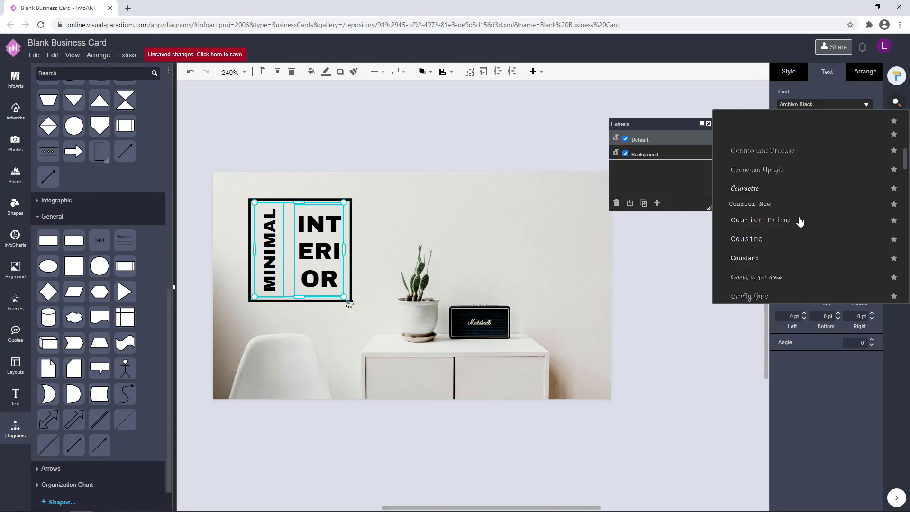
scroll(800, 222, up, 3)
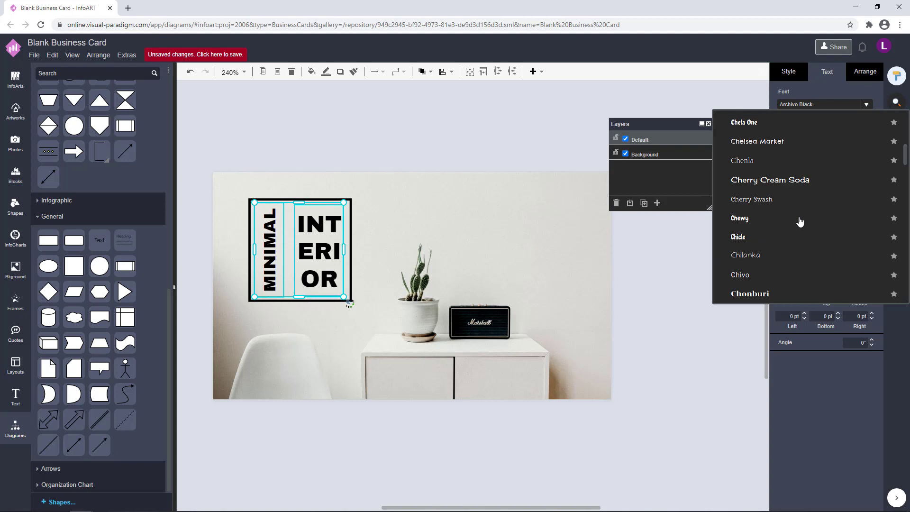
scroll(799, 210, up, 3)
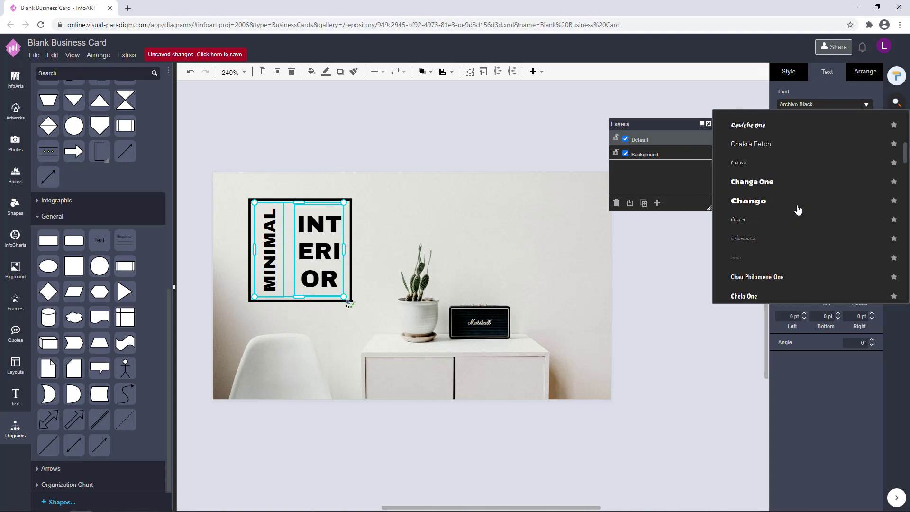
scroll(799, 210, down, 10)
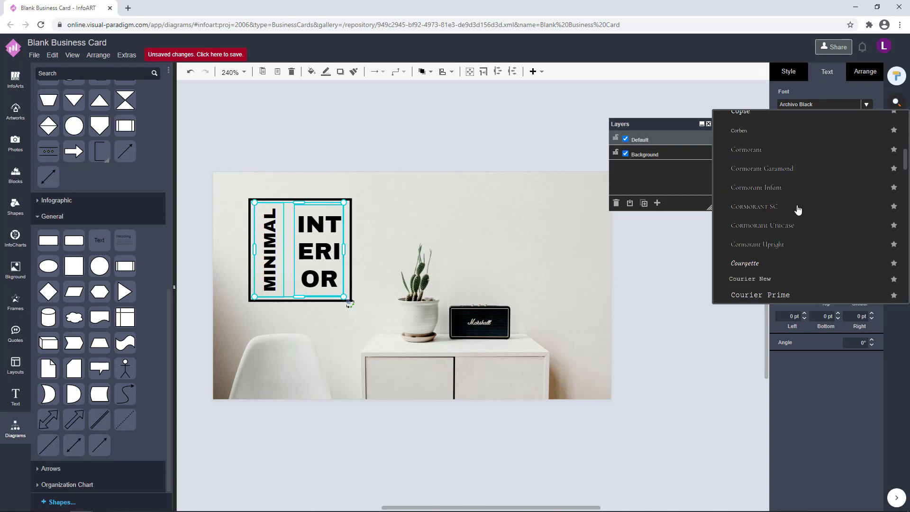
scroll(799, 210, down, 5)
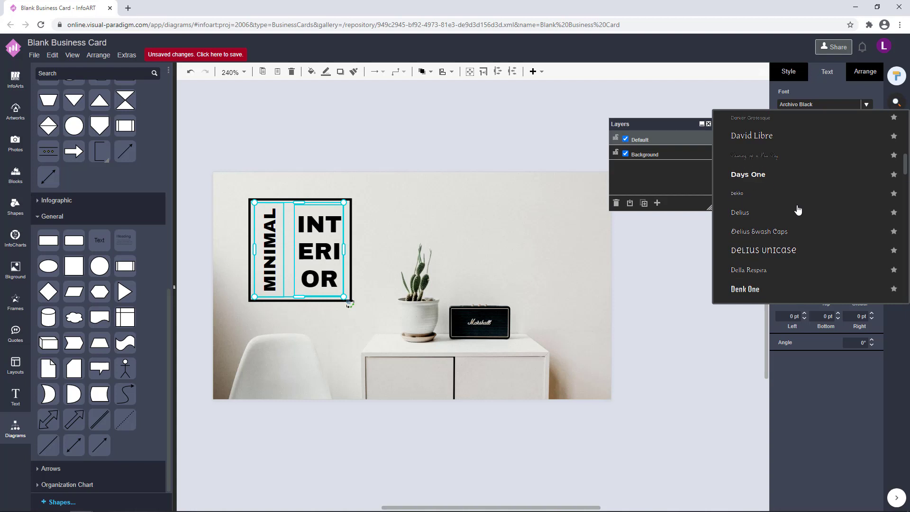
click(796, 118)
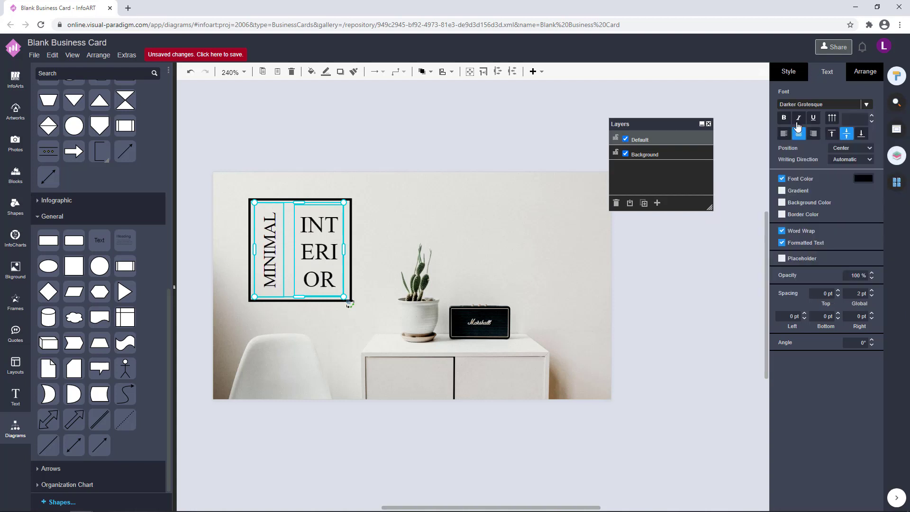
Change the two labels' font to Didact Gothic
click(866, 104)
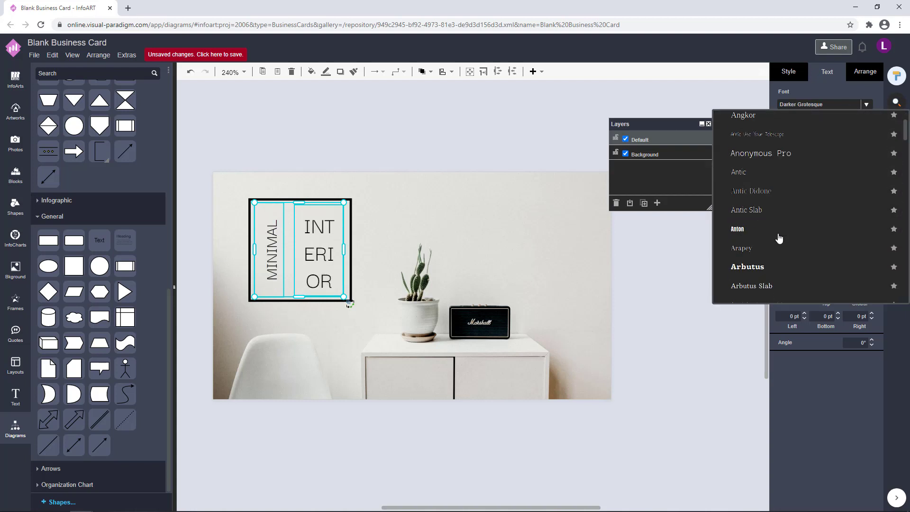
scroll(778, 237, down, 8)
scroll(779, 238, down, 15)
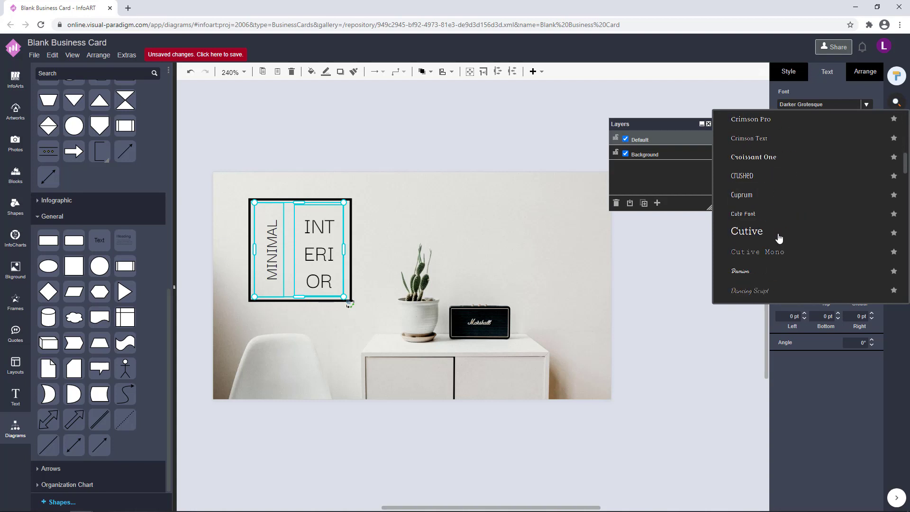
scroll(779, 238, down, 8)
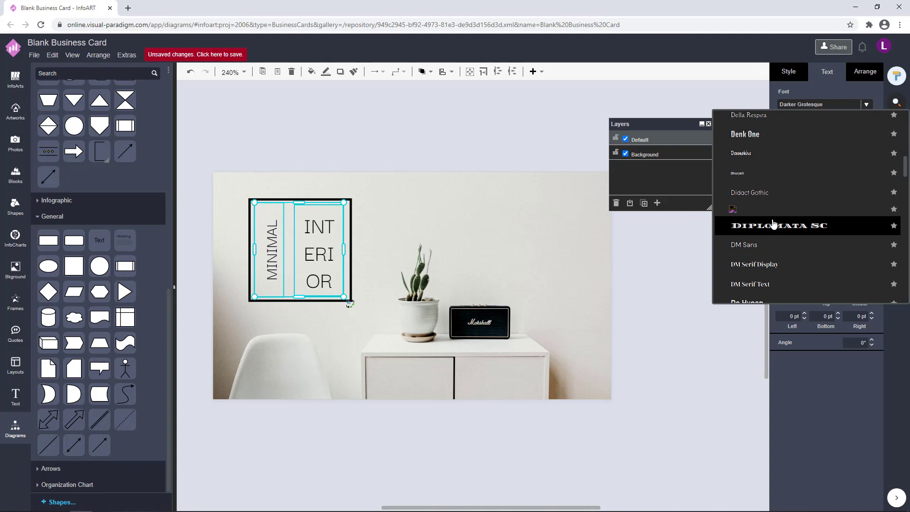
click(778, 198)
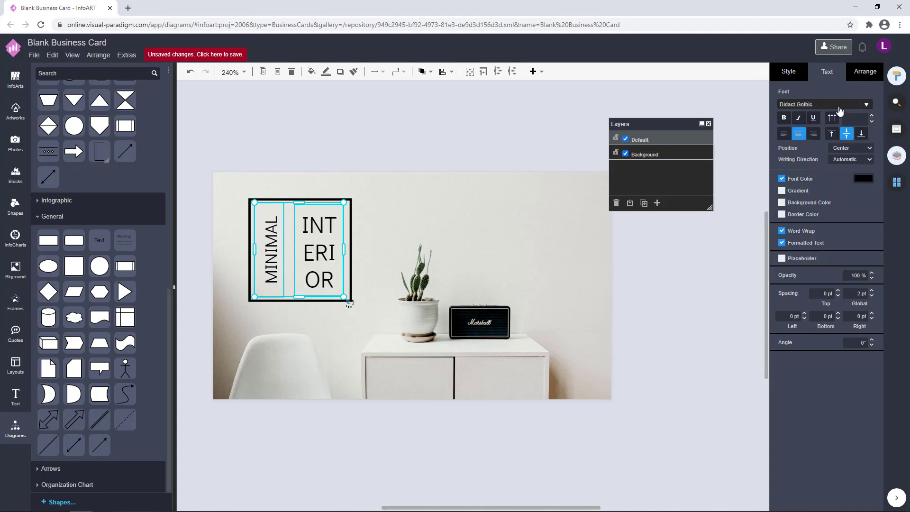
Apply the Michroma font to the MINIMAL and INTERIOR labels
click(866, 105)
scroll(801, 223, down, 5)
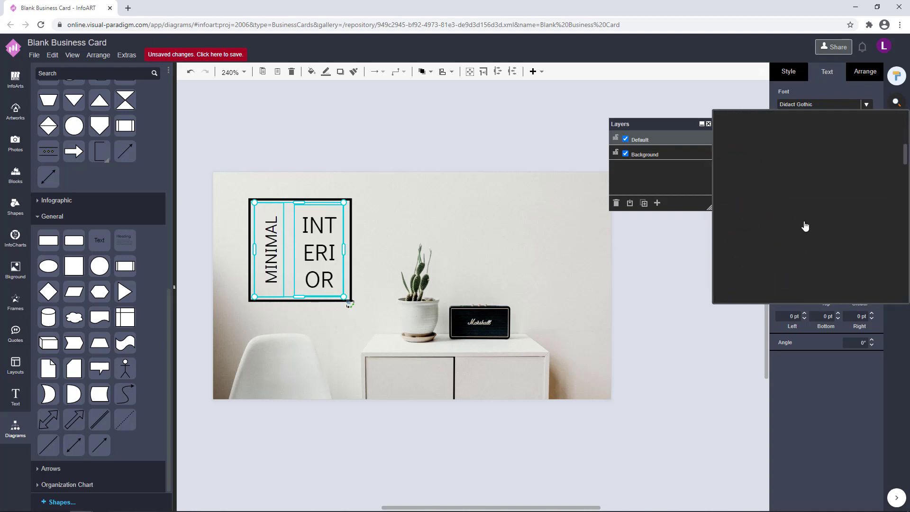
scroll(806, 227, down, 5)
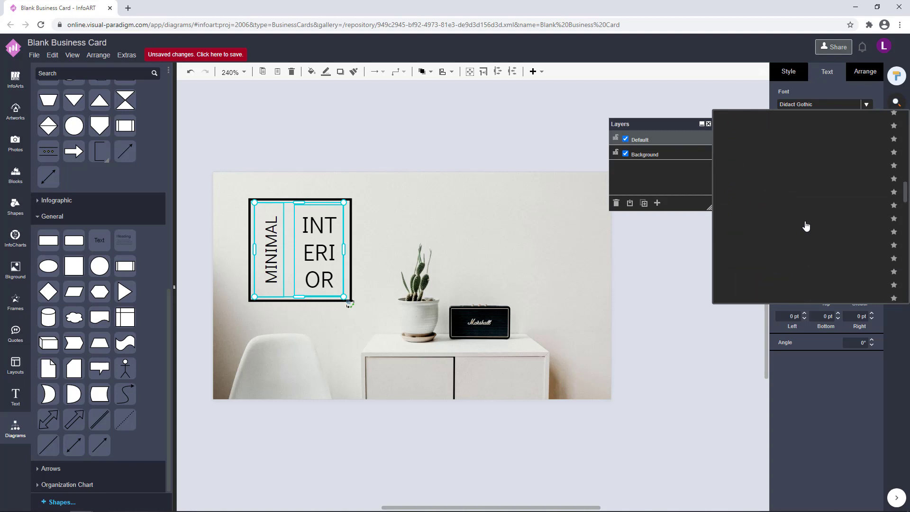
scroll(806, 227, down, 10)
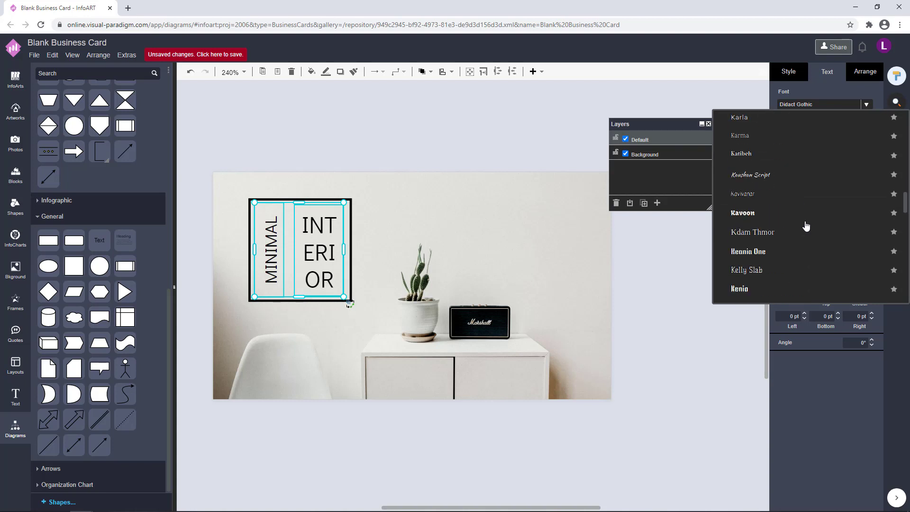
scroll(806, 227, down, 3)
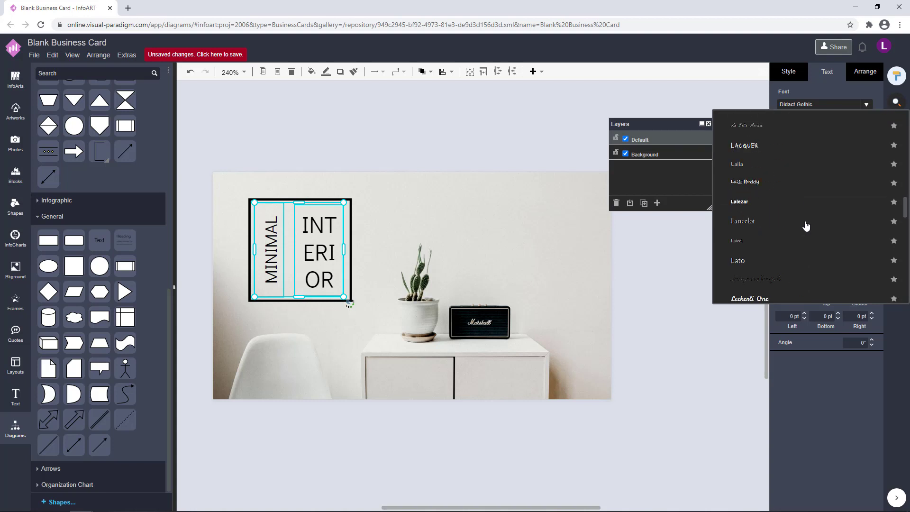
scroll(806, 227, down, 6)
scroll(806, 227, down, 6)
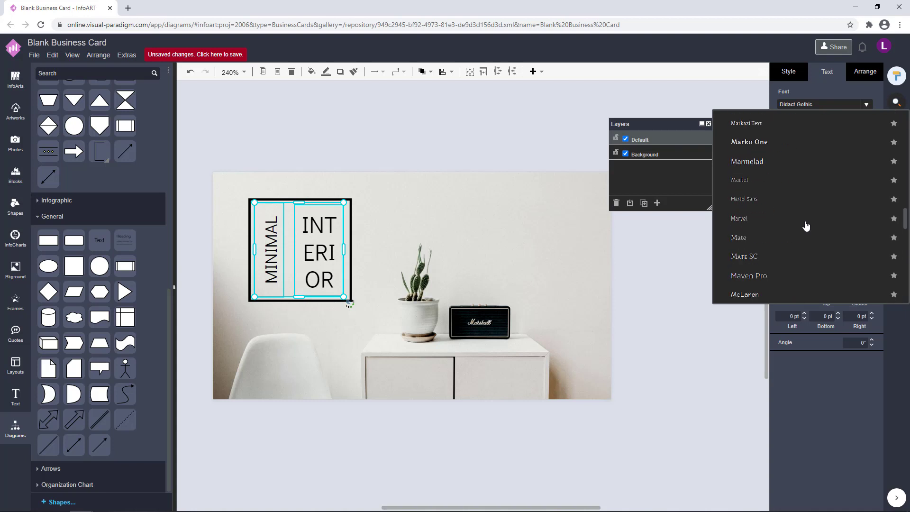
scroll(806, 226, down, 5)
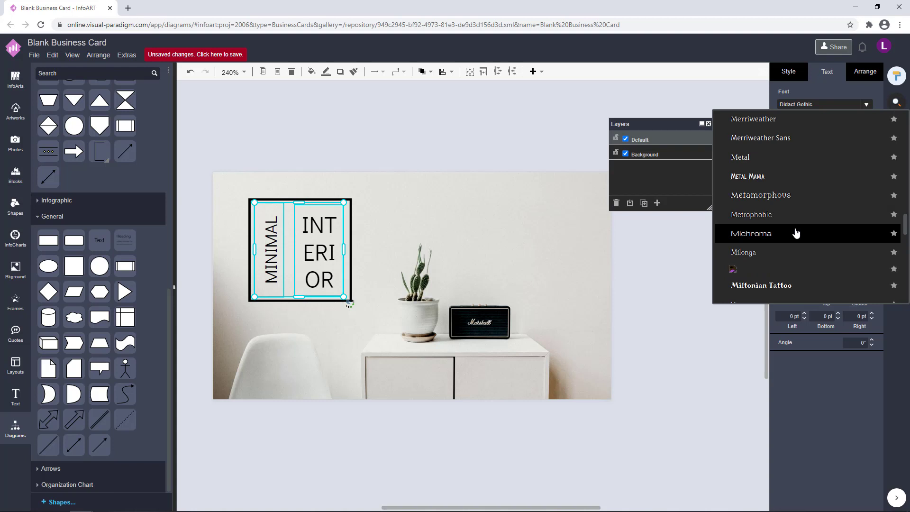
click(796, 233)
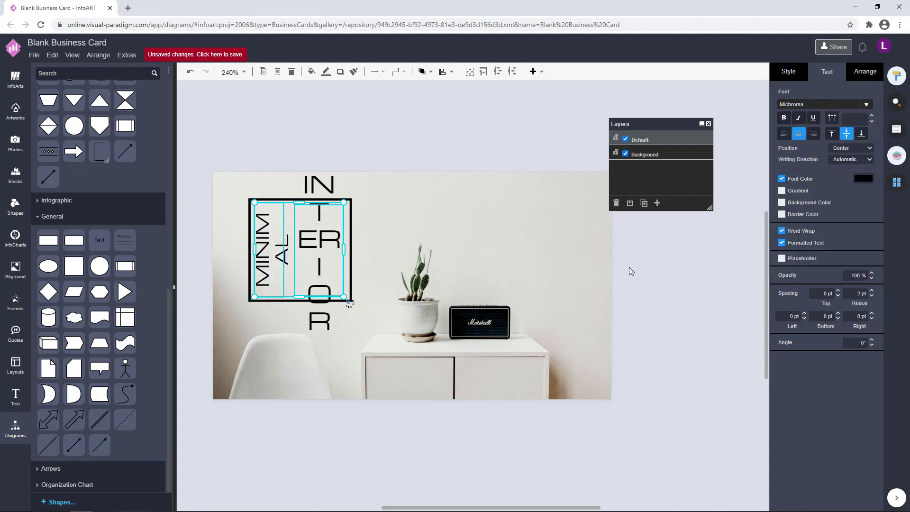
Resize the INTERIOR text box so it wraps into three lines, INT, ERI and OR
drag(344, 254, 377, 250)
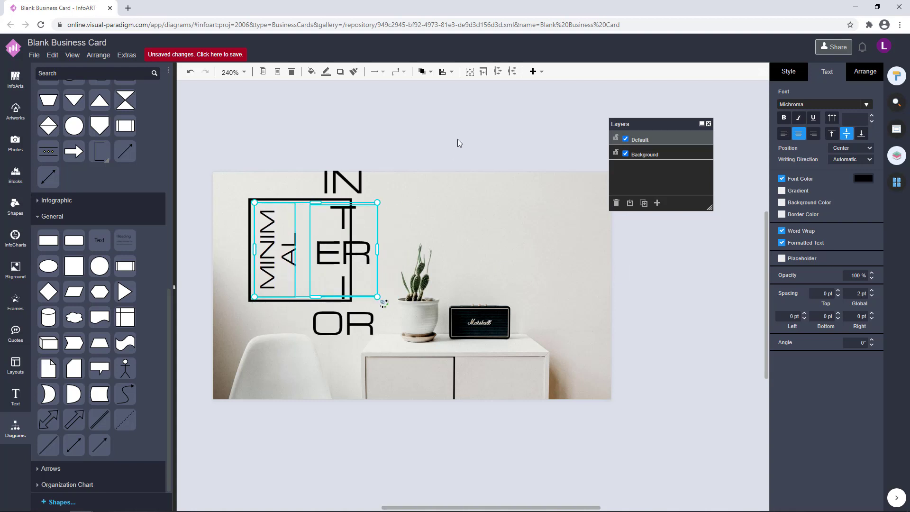
click(458, 142)
click(350, 254)
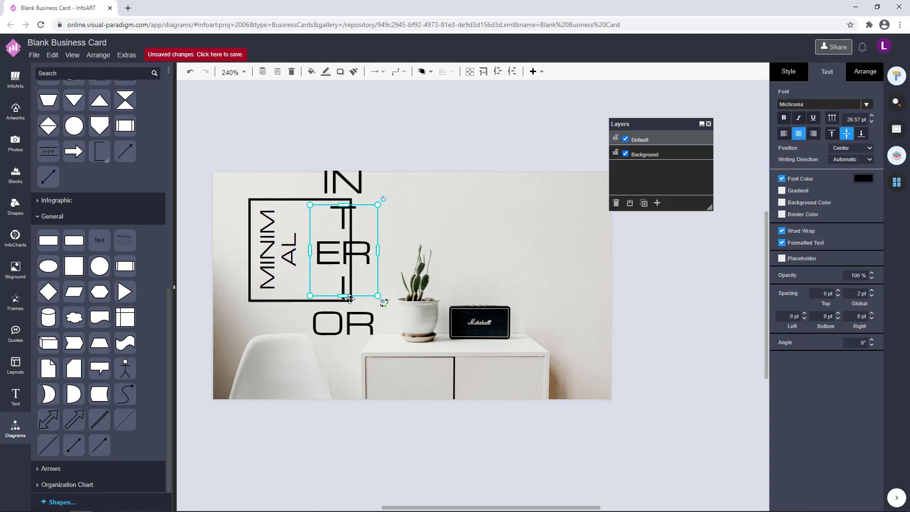
drag(345, 294, 268, 254)
click(419, 124)
click(284, 247)
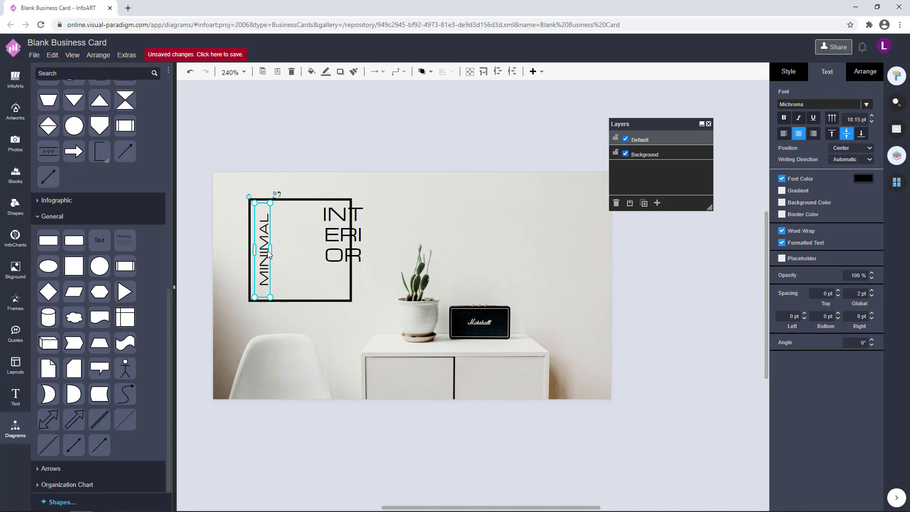
click(331, 157)
Enlarge the INTERIOR box and move it into place inside the black frame beside MINIMAL
drag(364, 207, 354, 219)
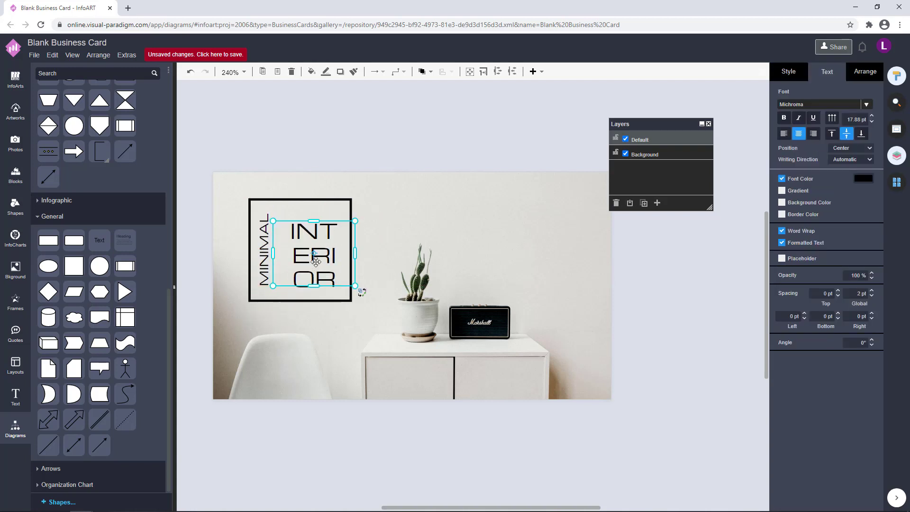
drag(323, 260, 319, 258)
click(436, 136)
click(314, 262)
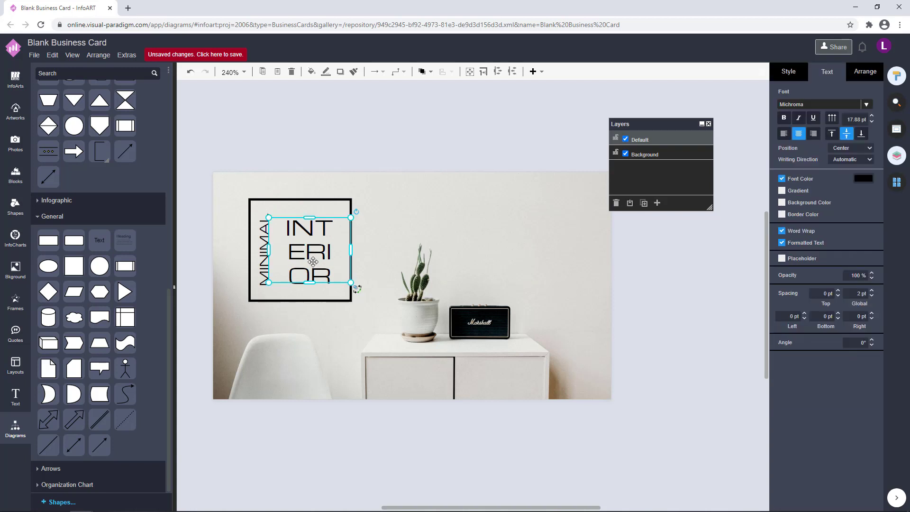
click(418, 150)
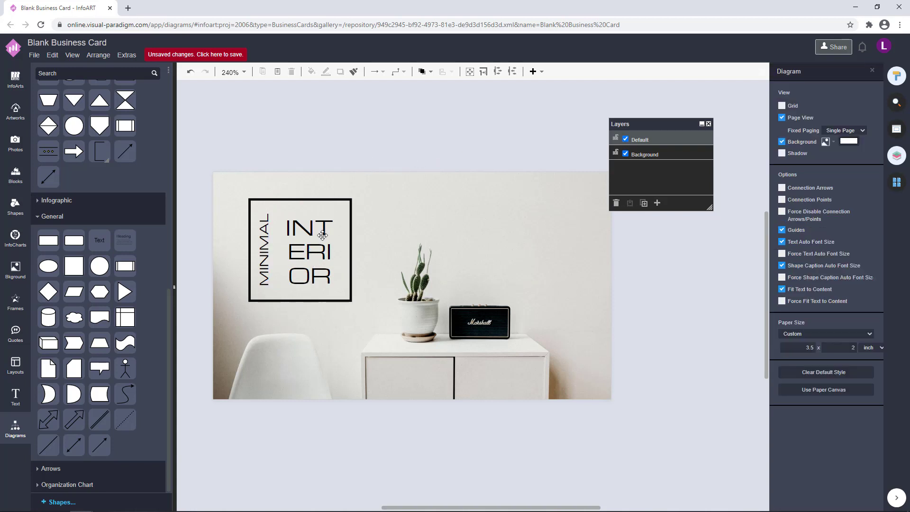
click(307, 243)
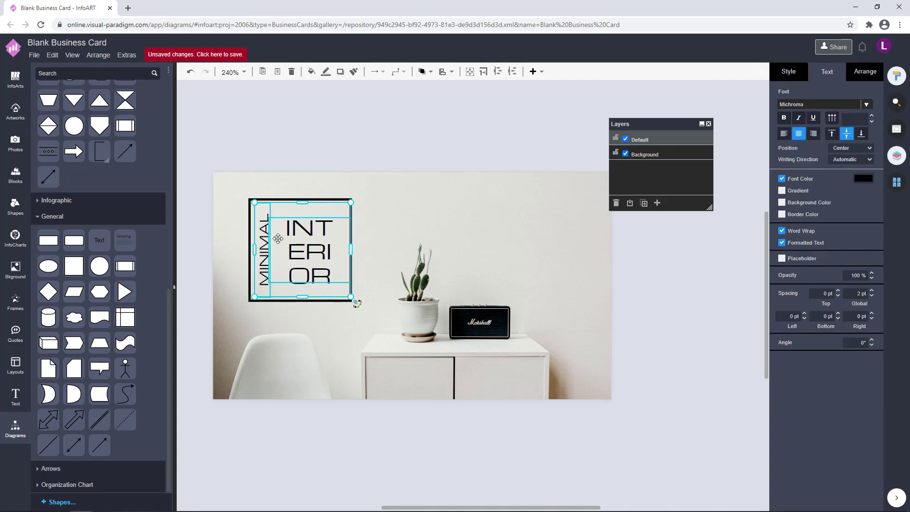
click(399, 147)
click(282, 224)
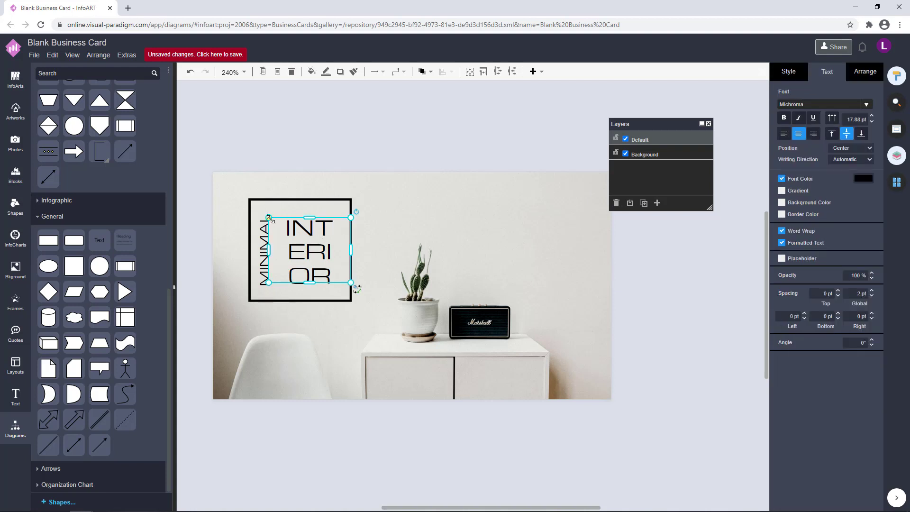
drag(281, 224, 306, 249)
click(364, 196)
click(319, 243)
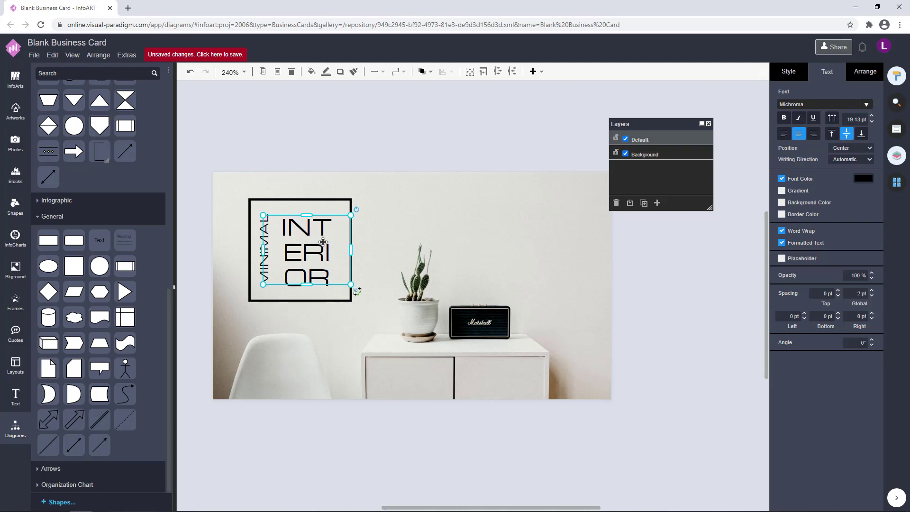
Edit the INTERIOR text, trying to join INT and ERI, then undo to keep three lines
click(455, 130)
double_click(306, 252)
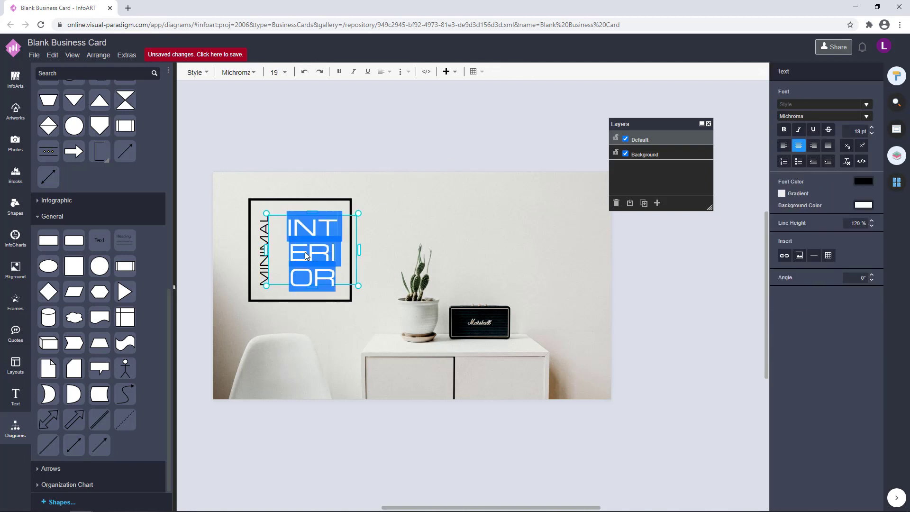
click(292, 252)
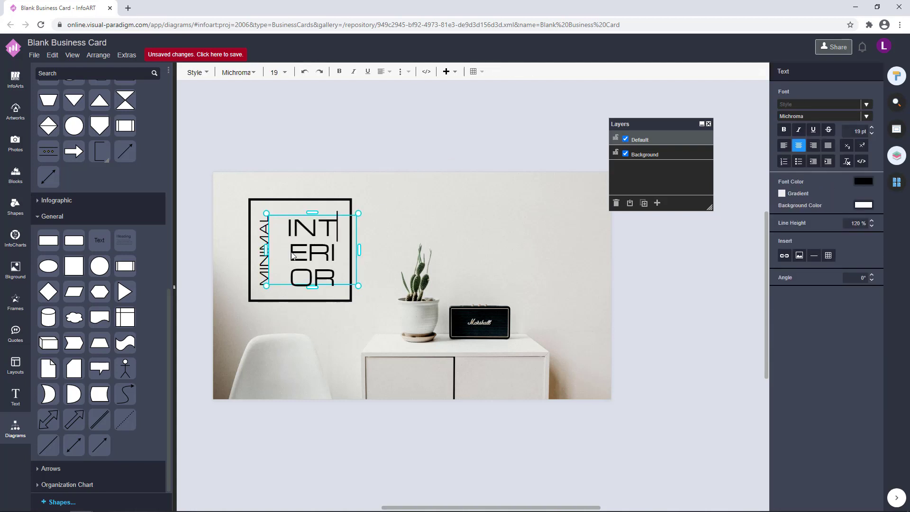
click(292, 256)
key(BackSpace)
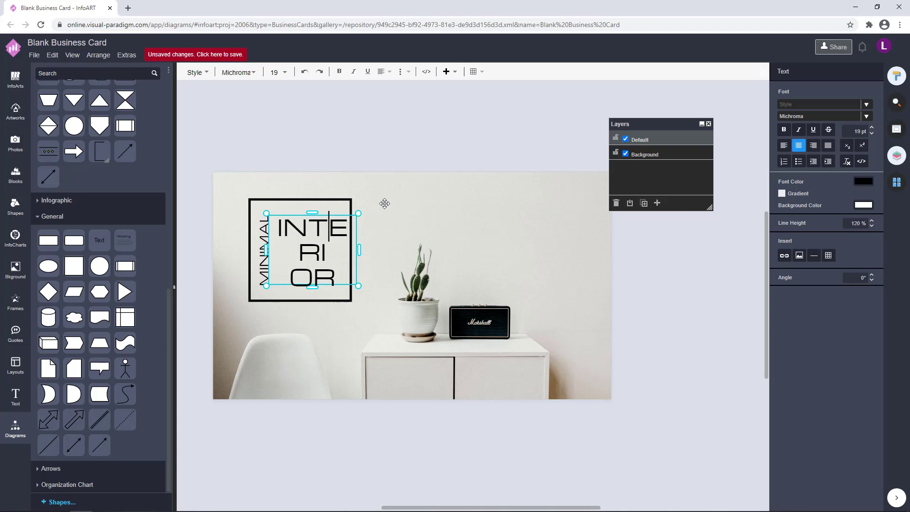
key(ctrl+z)
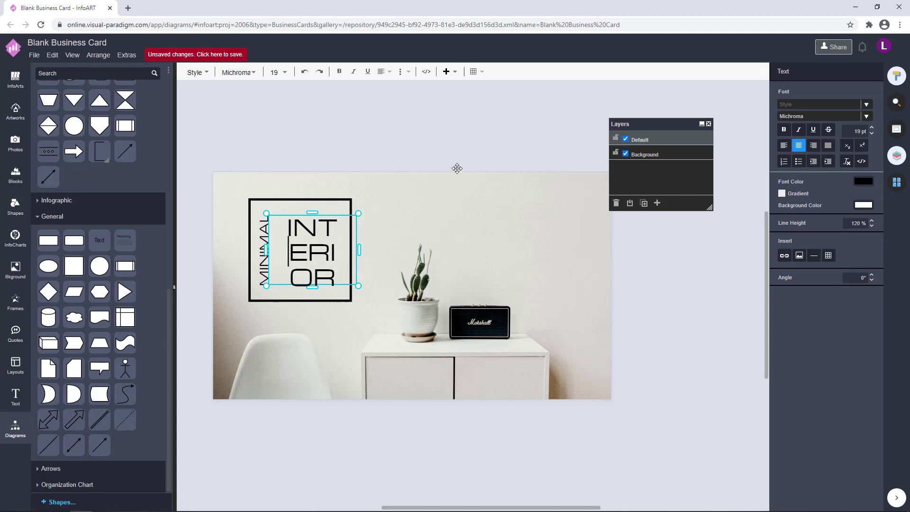
click(453, 137)
Check the INTERIOR and MINIMAL text boxes by selecting each in turn
click(269, 253)
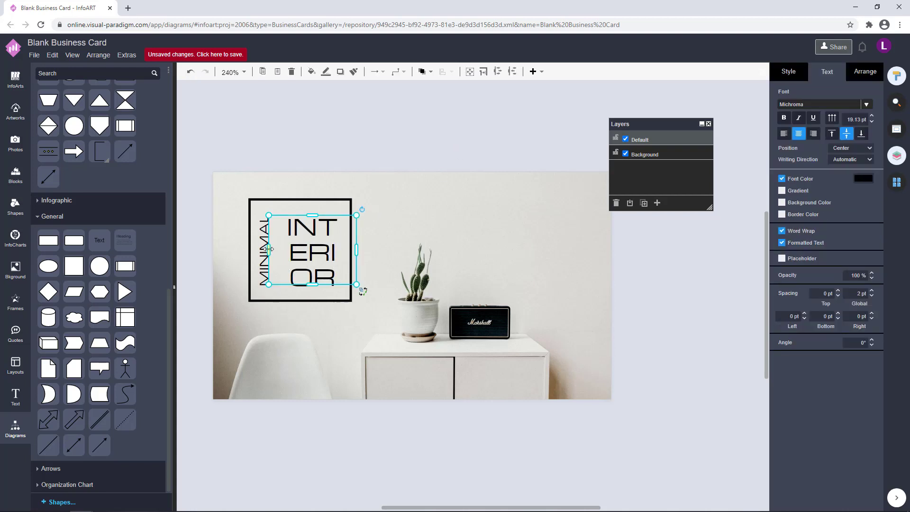
click(397, 156)
click(260, 251)
click(355, 150)
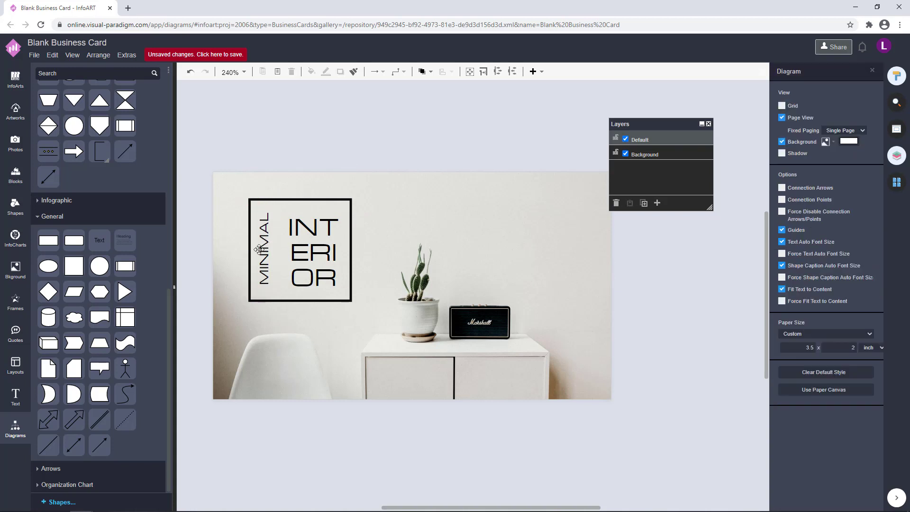
click(264, 251)
click(454, 145)
click(325, 231)
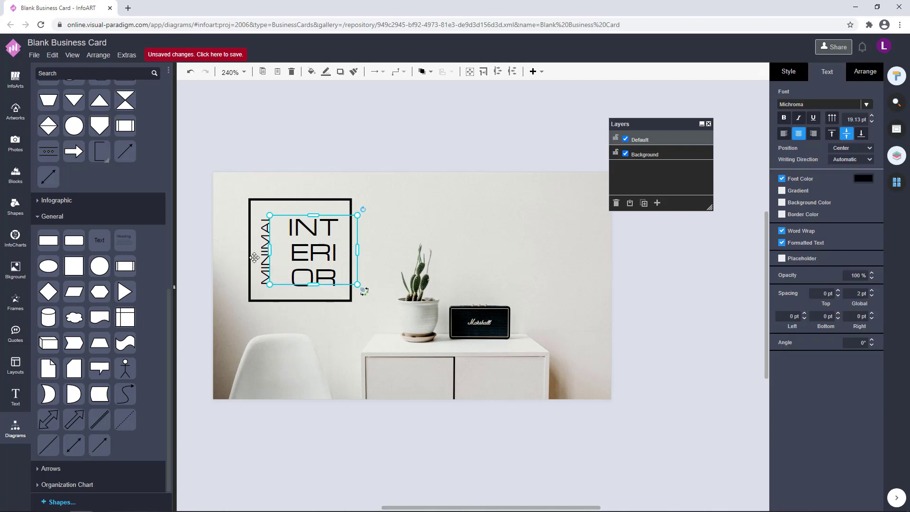
shift+click(260, 256)
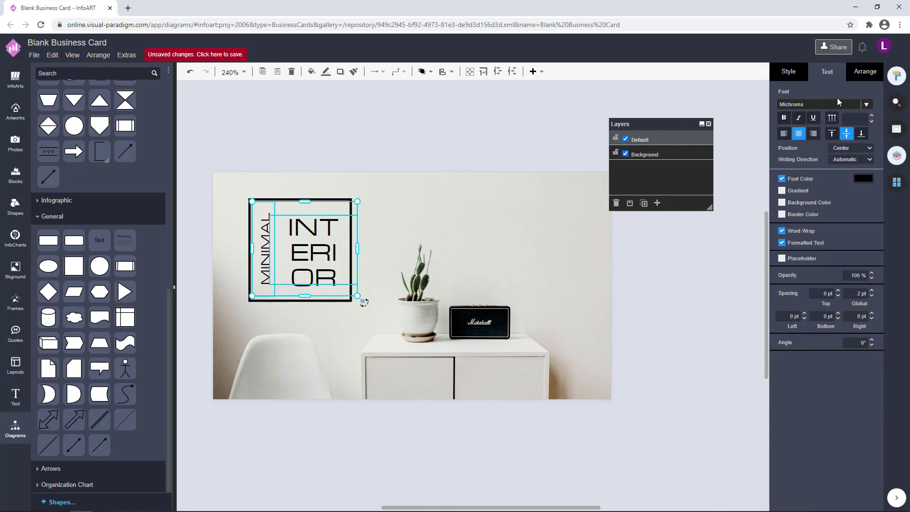
click(436, 142)
Enter 240 into the INTERIOR text's font size field to enlarge the lettering
click(325, 237)
double_click(324, 237)
click(854, 131)
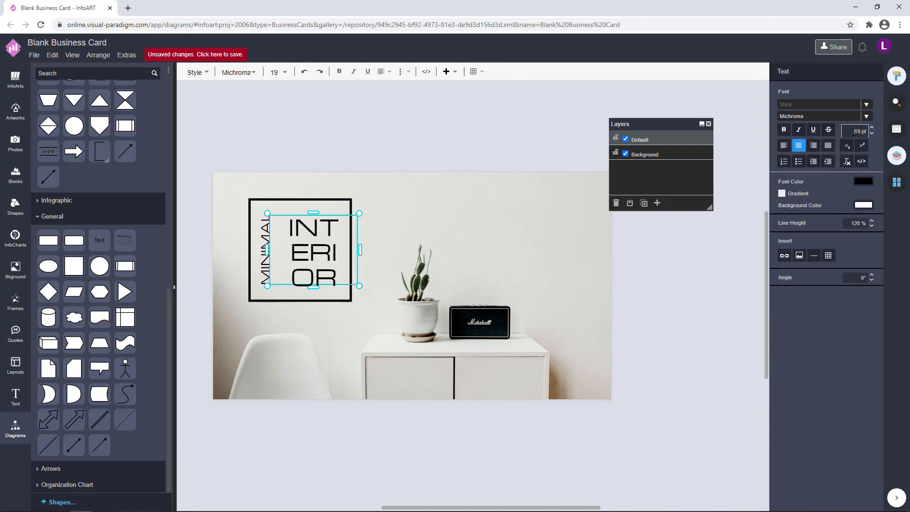
text(24)
text(0)
key(Return)
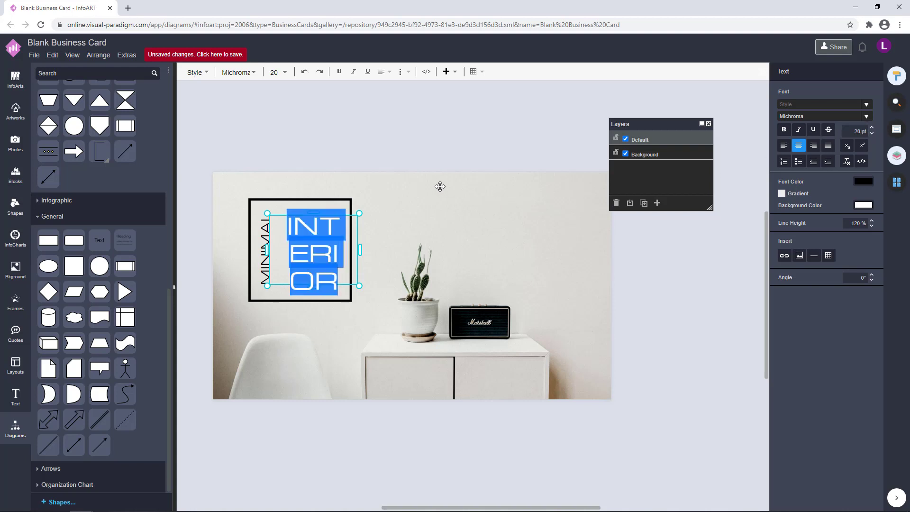
Inspect the enlarged INTERIOR and the vertical MINIMAL text boxes by selecting each
click(400, 168)
click(328, 231)
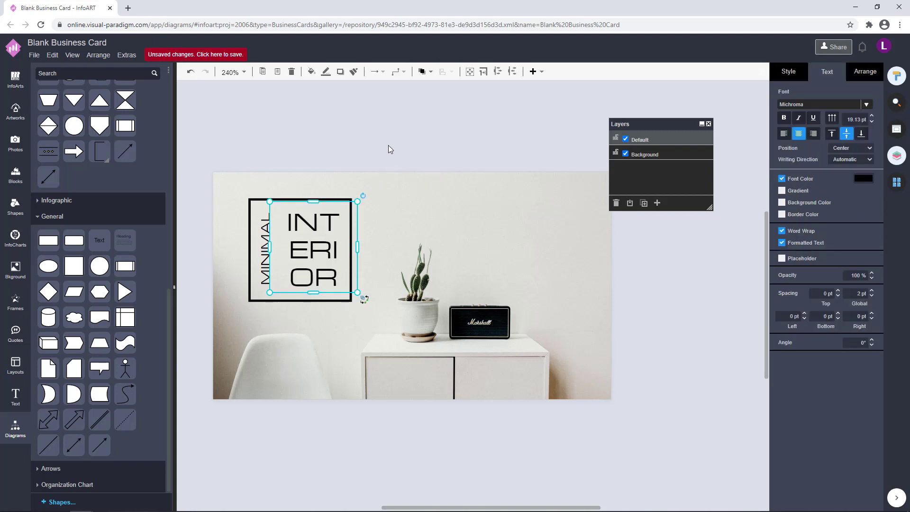
click(388, 145)
click(328, 242)
click(394, 154)
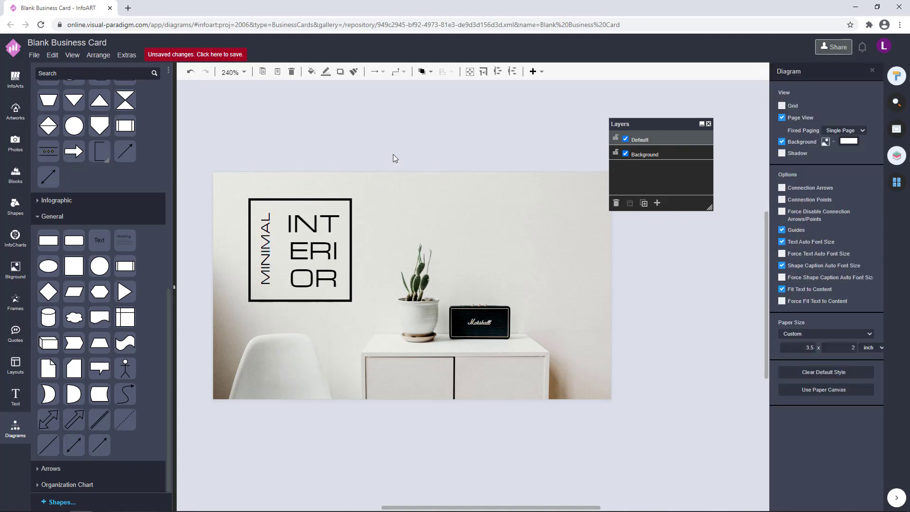
click(267, 239)
click(349, 147)
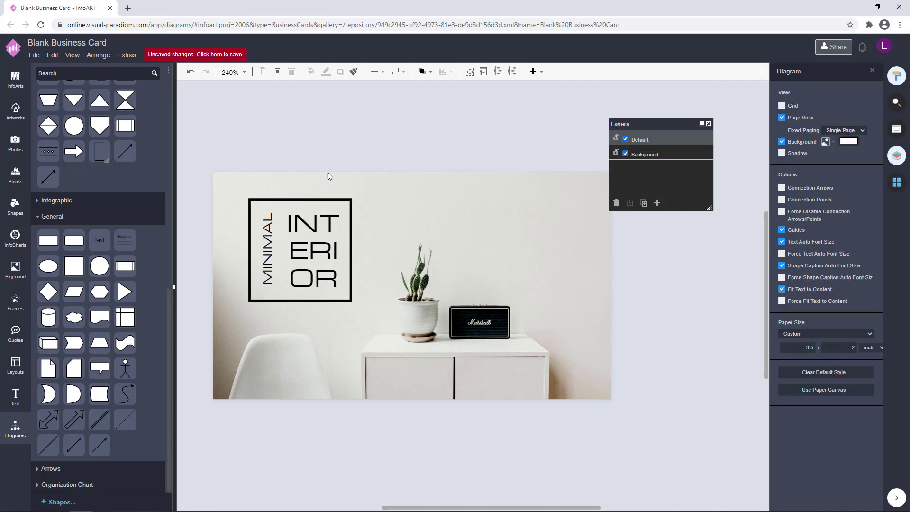
click(267, 249)
click(380, 155)
click(277, 251)
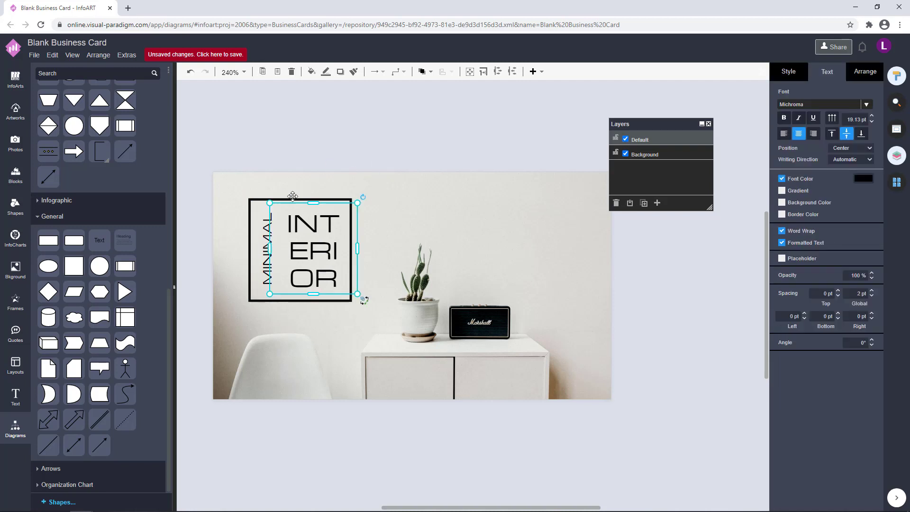
click(313, 155)
Set the vertical MINIMAL text to 10 pt
double_click(264, 244)
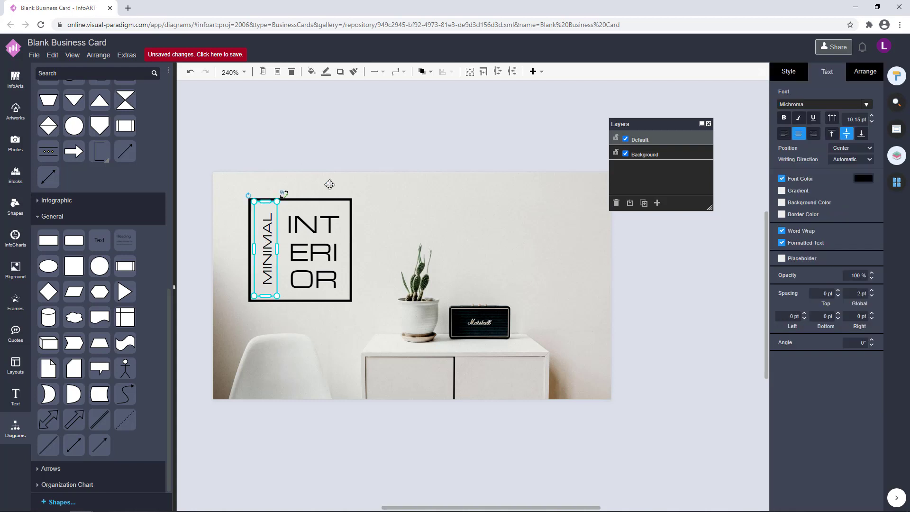
click(857, 131)
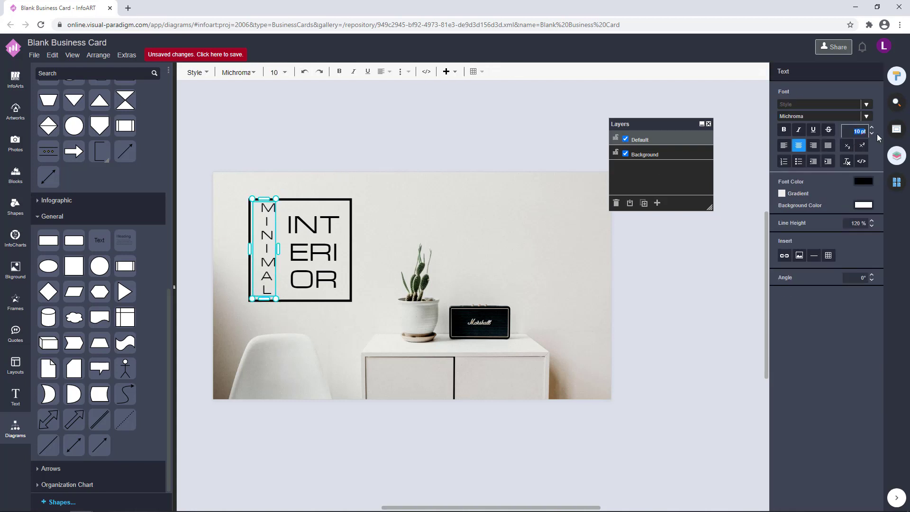
text(10.5)
key(Return)
click(406, 121)
Check the MINIMAL and INTERIOR boxes' placement in the frame, then deselect everything
click(271, 241)
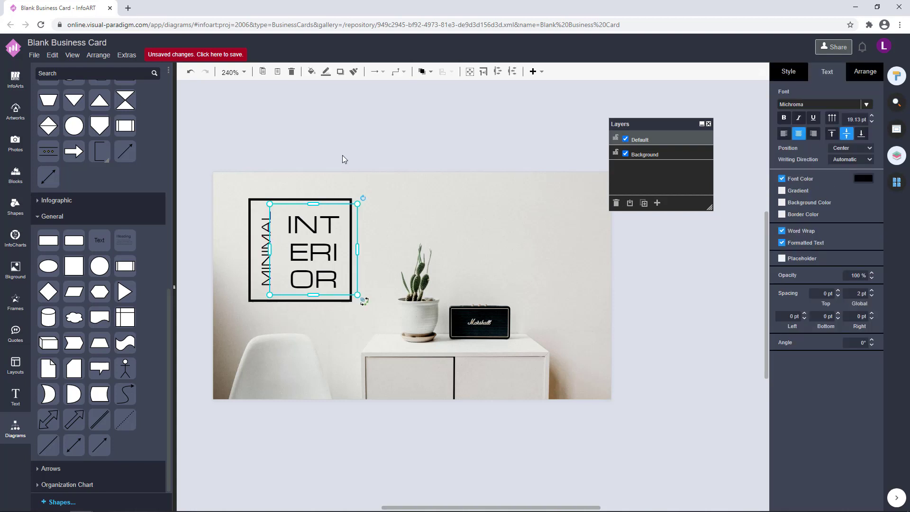
click(334, 151)
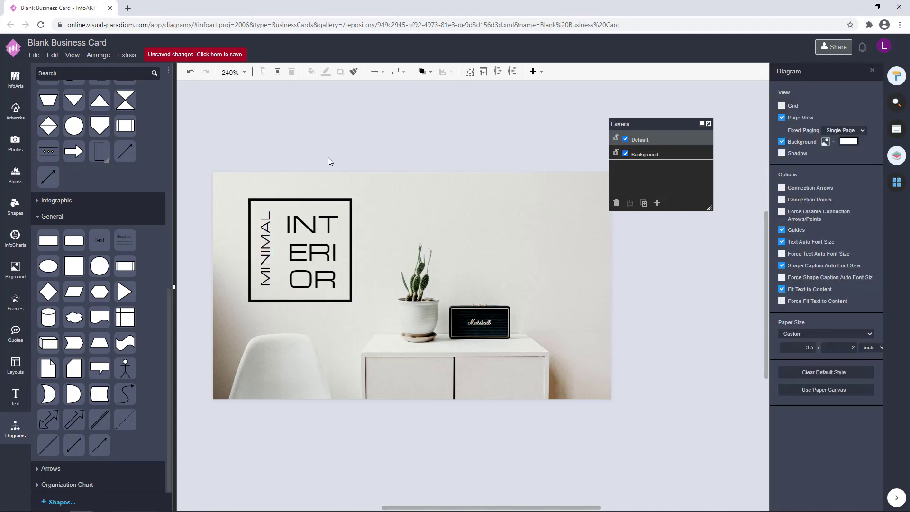
click(266, 245)
click(378, 148)
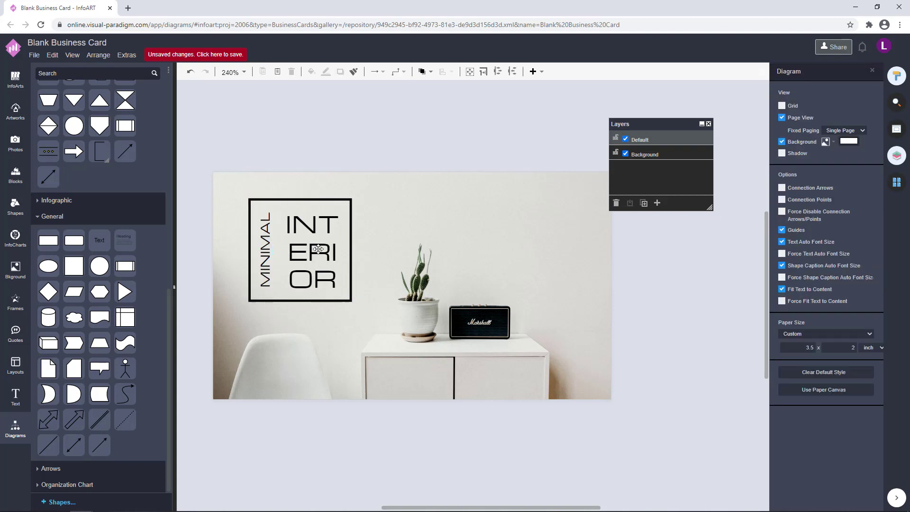
click(265, 248)
click(353, 188)
click(314, 243)
click(420, 149)
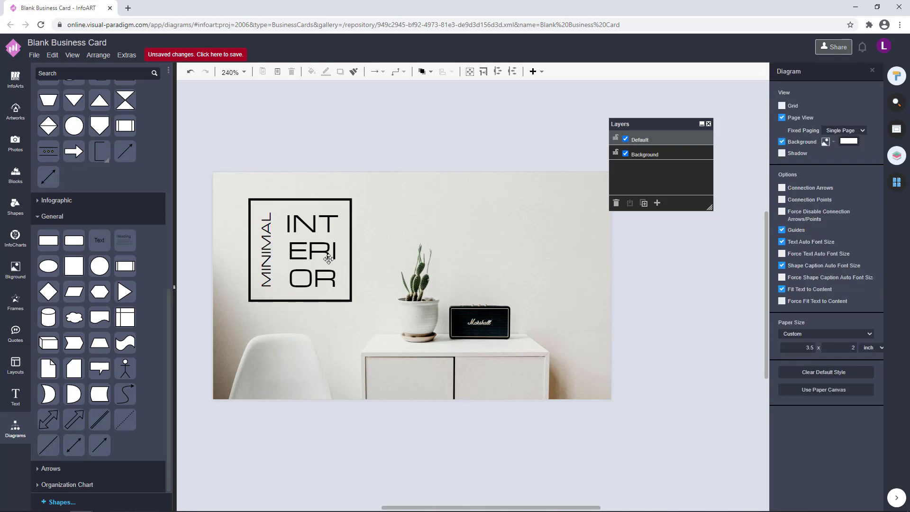
click(329, 260)
click(387, 154)
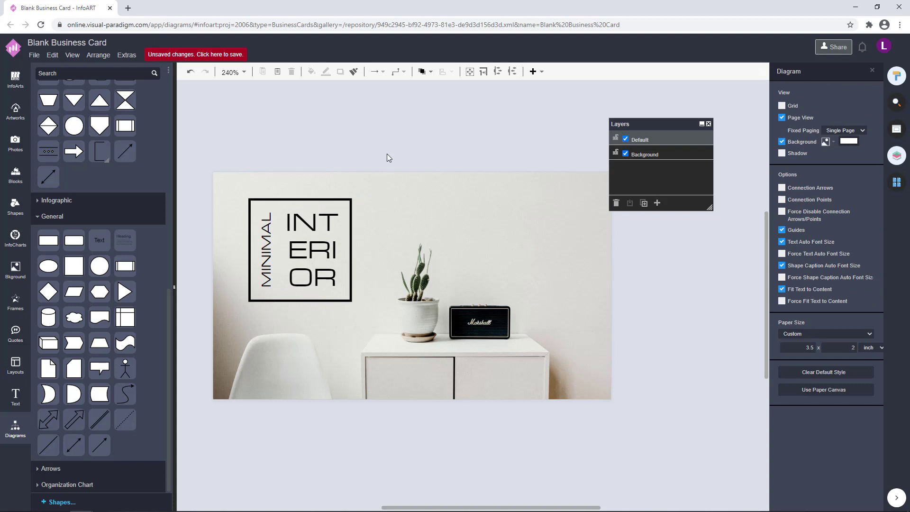
click(324, 260)
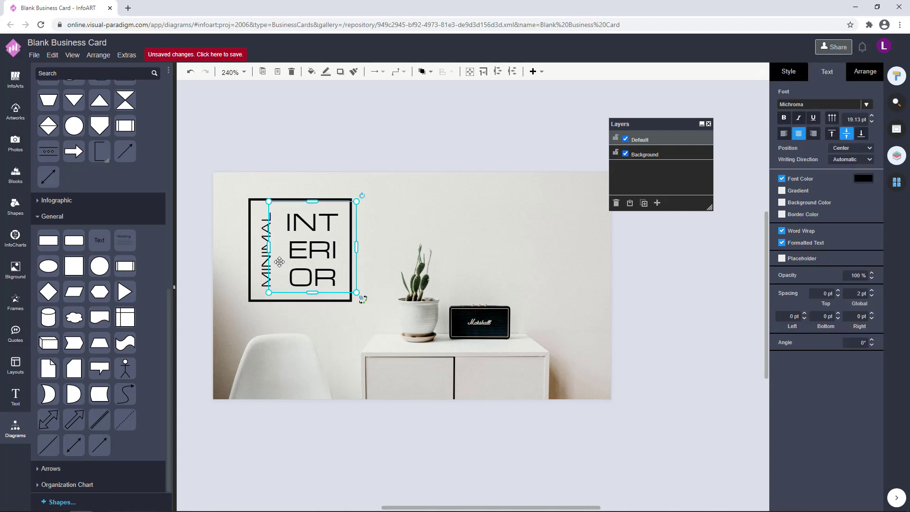
click(394, 153)
Draw a new box and shape it into a thin vertical bar between MINIMAL and INT
click(330, 237)
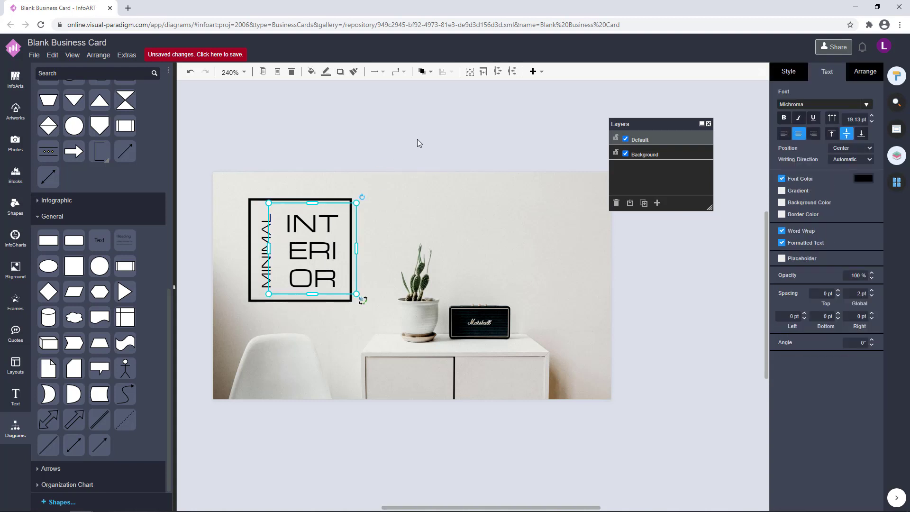
click(417, 140)
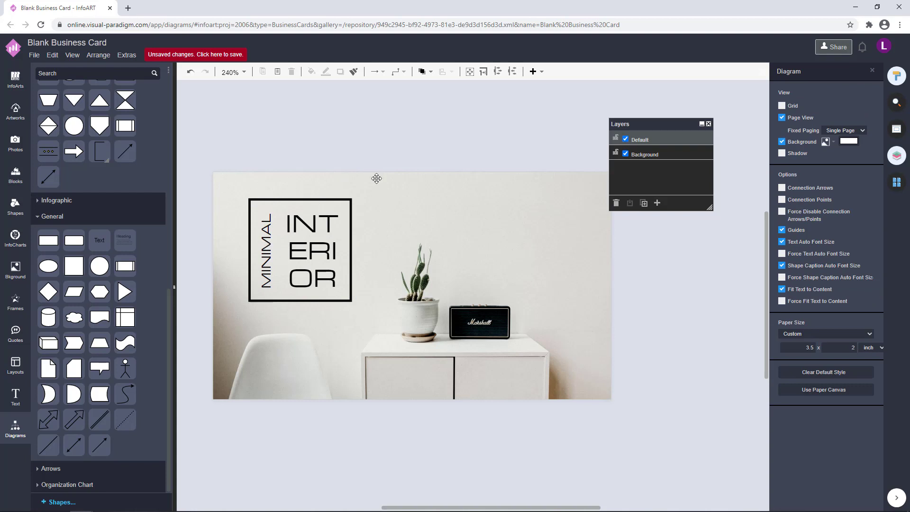
scroll(279, 325, up, 2)
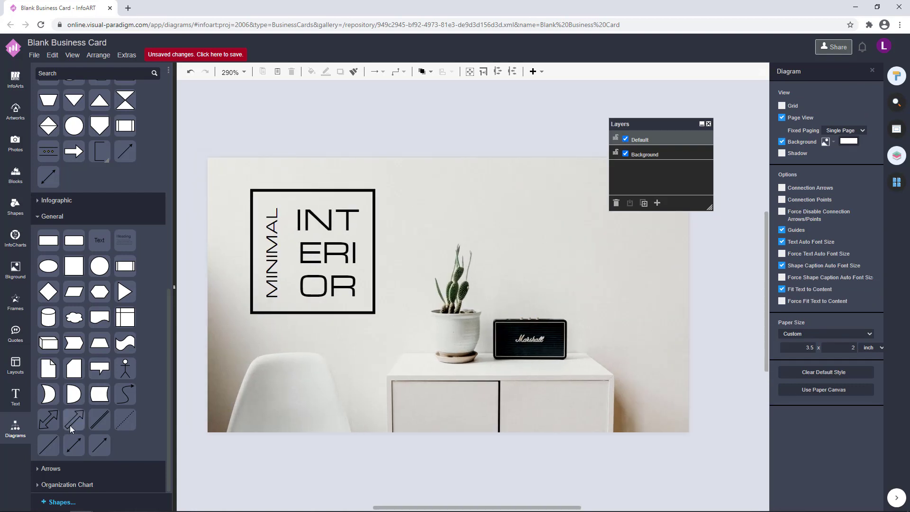
drag(99, 240, 411, 152)
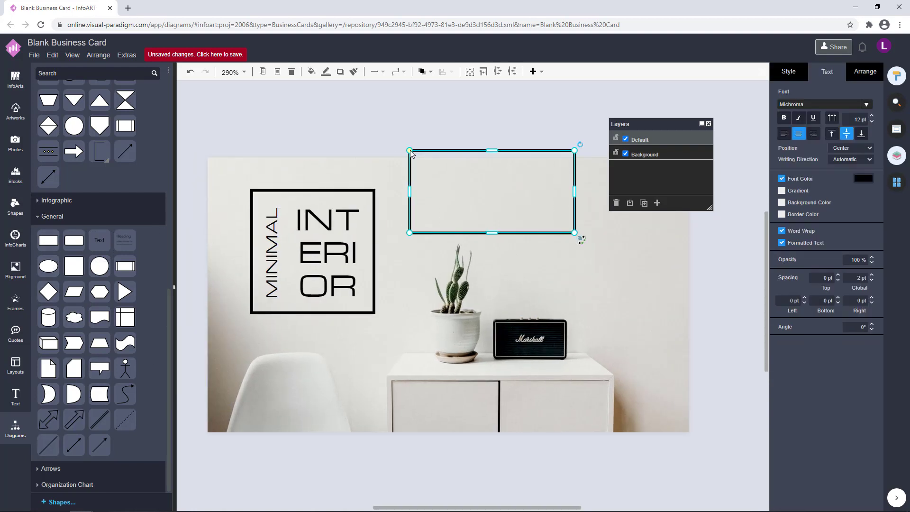
drag(574, 191, 412, 194)
drag(411, 237, 411, 270)
drag(410, 219, 290, 260)
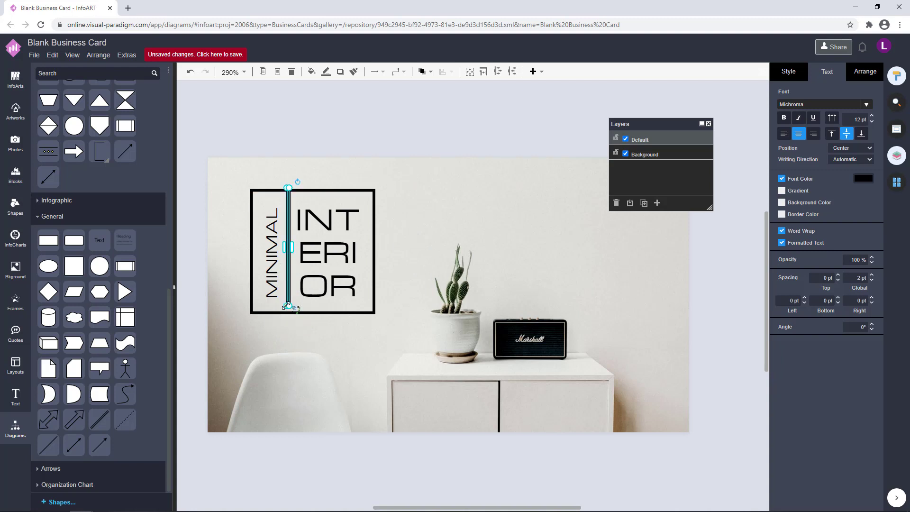
drag(284, 307, 285, 315)
Remove the bar's outline, fill it with dark 1C1C1C, and adjust its width
click(787, 72)
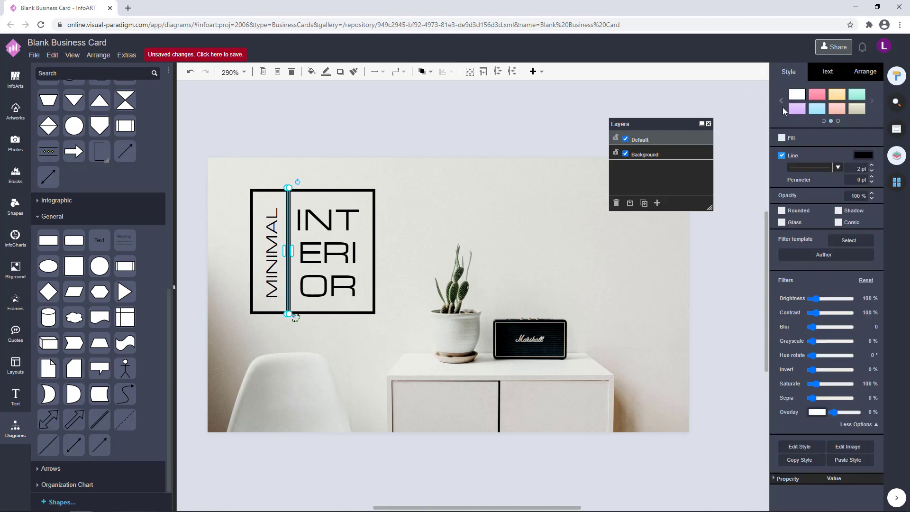
click(782, 156)
click(782, 138)
click(864, 138)
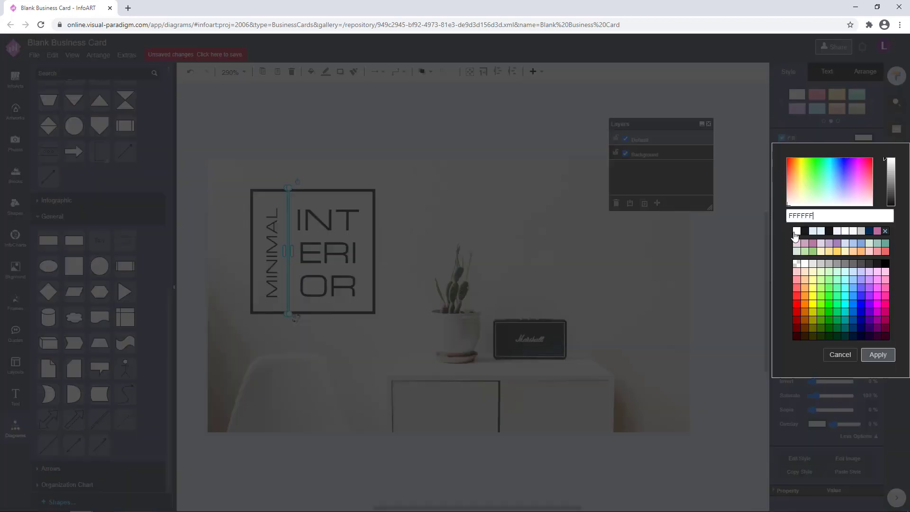
click(878, 355)
click(419, 128)
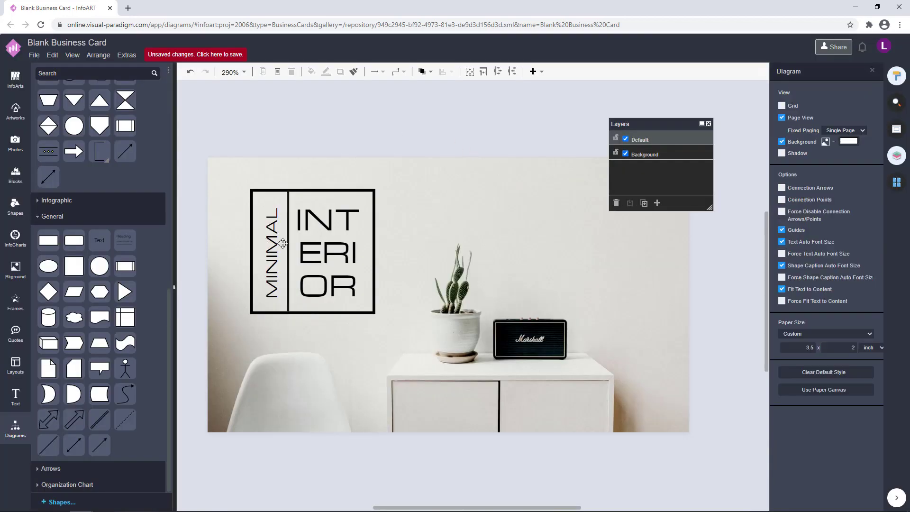
click(289, 239)
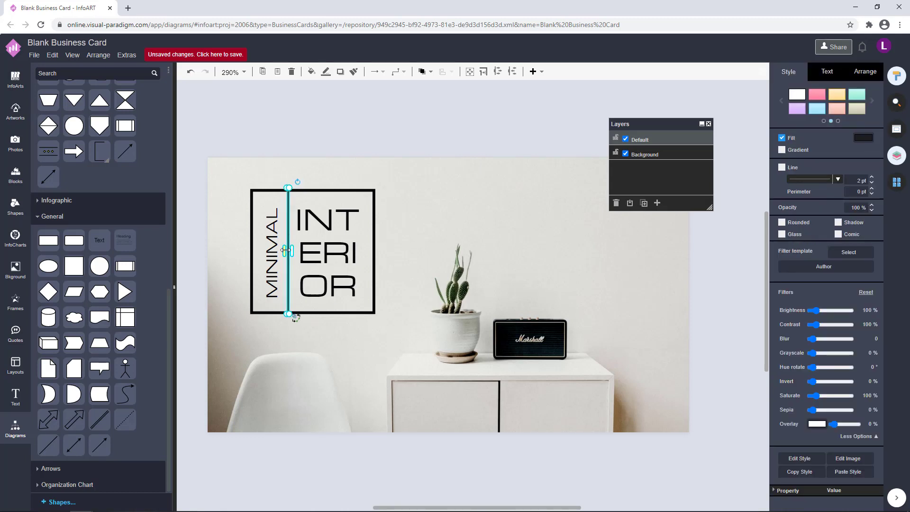
drag(286, 250, 306, 255)
scroll(285, 250, up, 5)
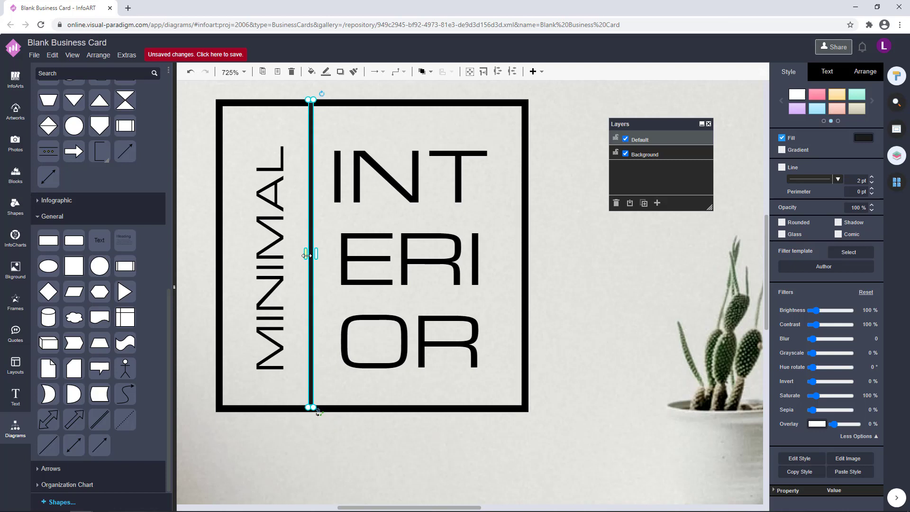
Set the divider bar's width to 1.5 pt
click(525, 257)
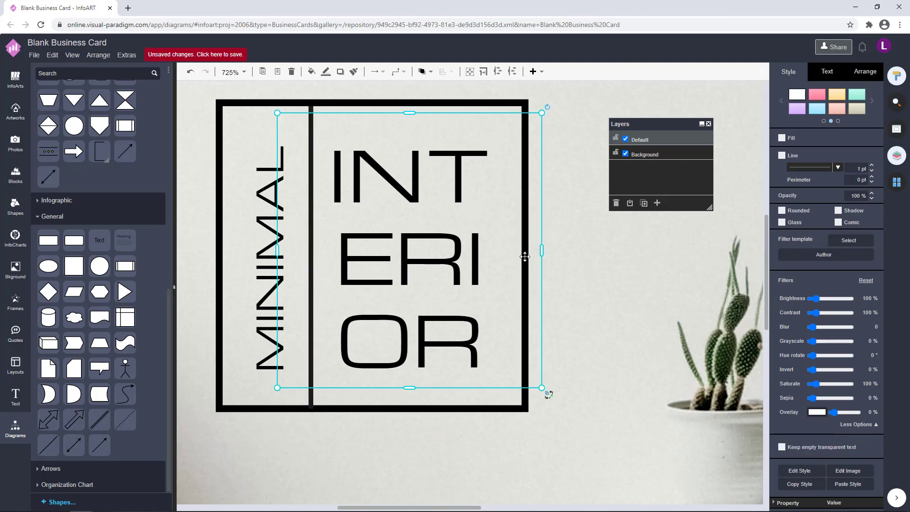
click(502, 410)
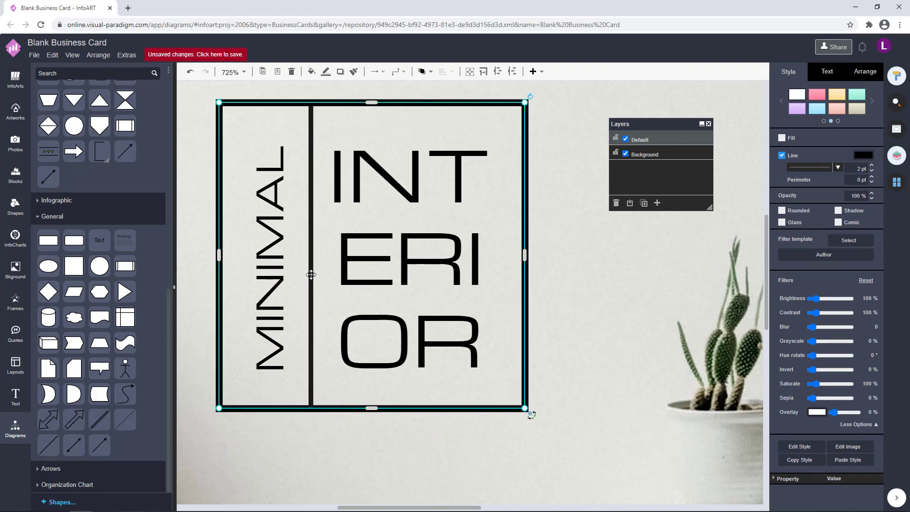
click(311, 274)
click(865, 72)
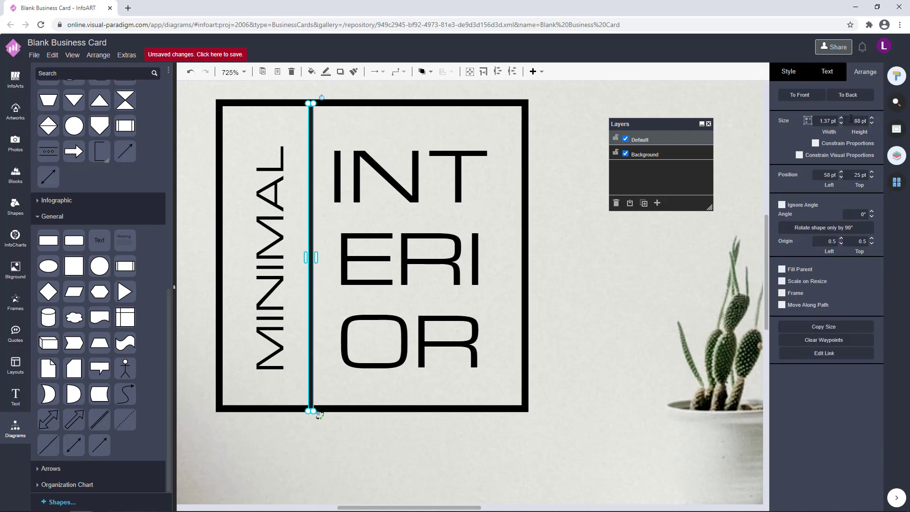
click(818, 121)
key(Return)
click(589, 283)
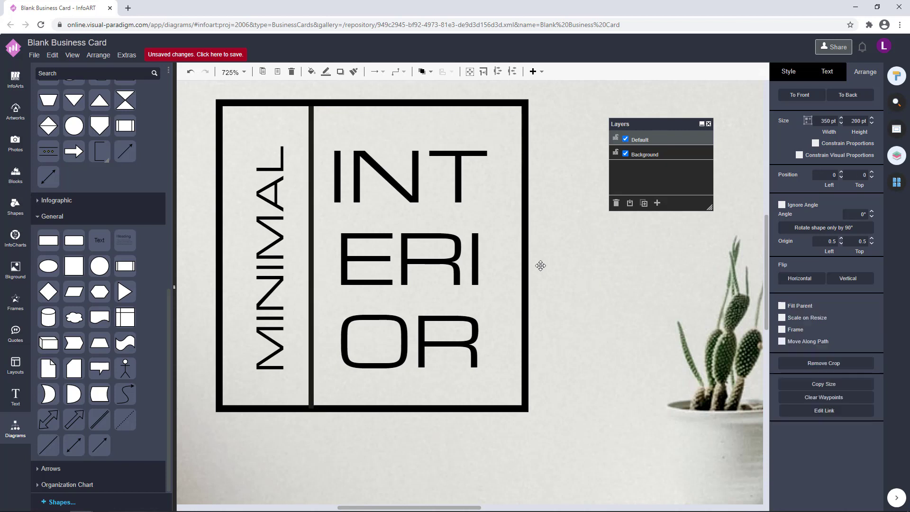
click(309, 264)
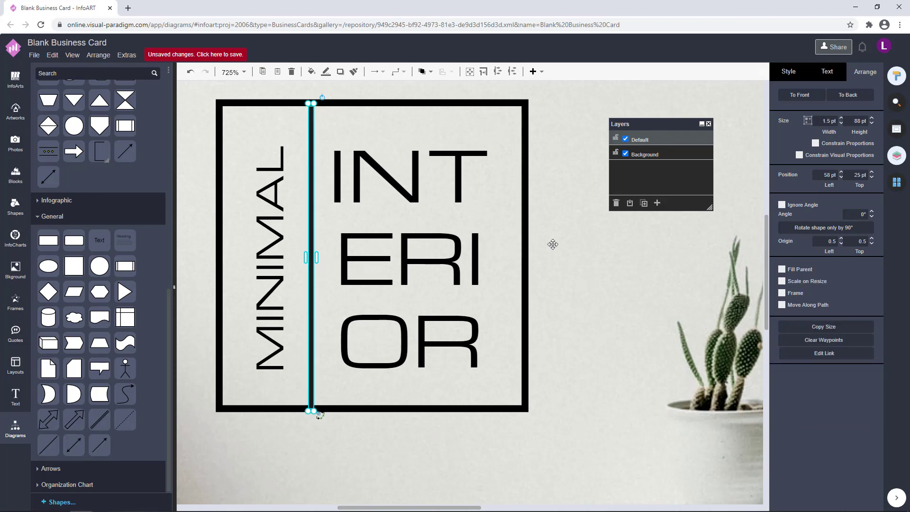
Change the outline colour of the square logo frame
click(528, 244)
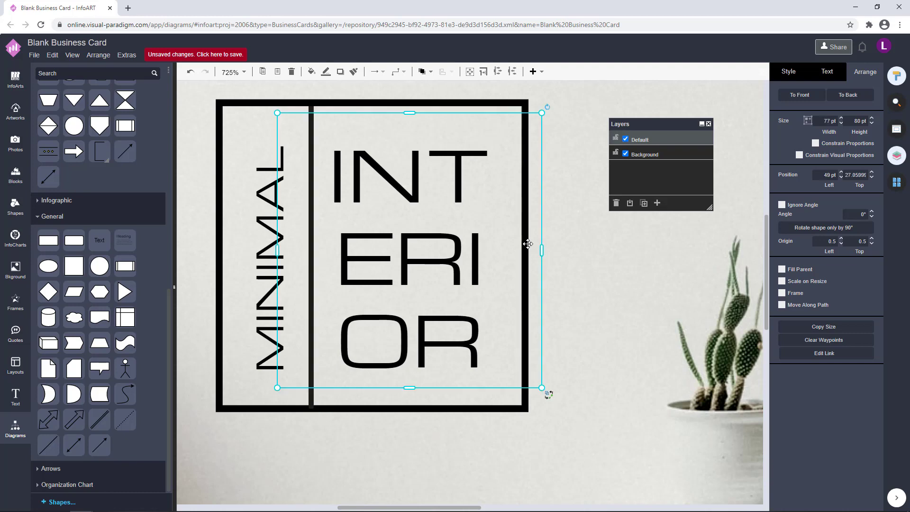
click(526, 355)
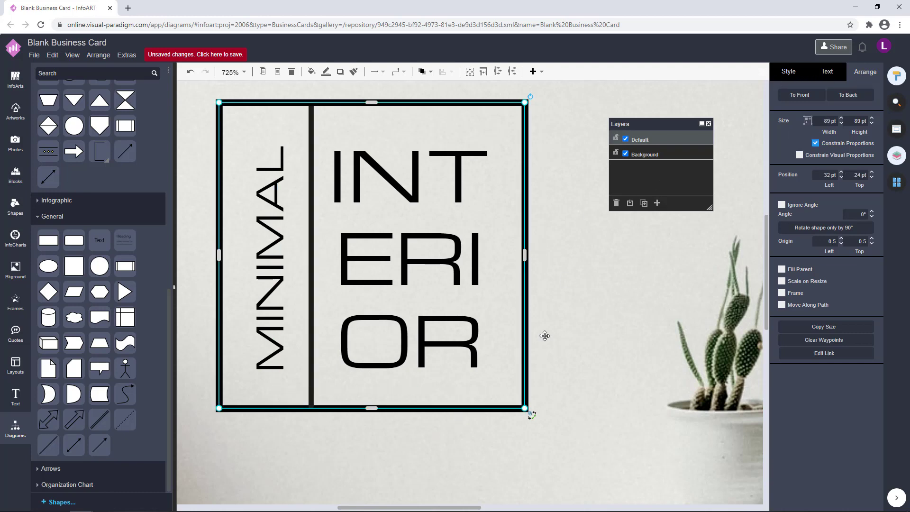
click(786, 76)
click(862, 158)
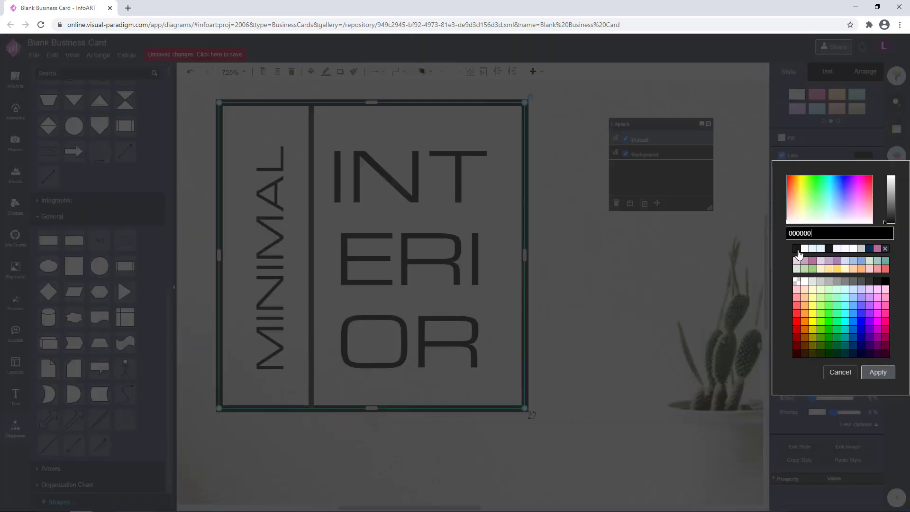
click(662, 358)
Colour the INTERIOR lettering dark grey 1C1C1C
click(407, 282)
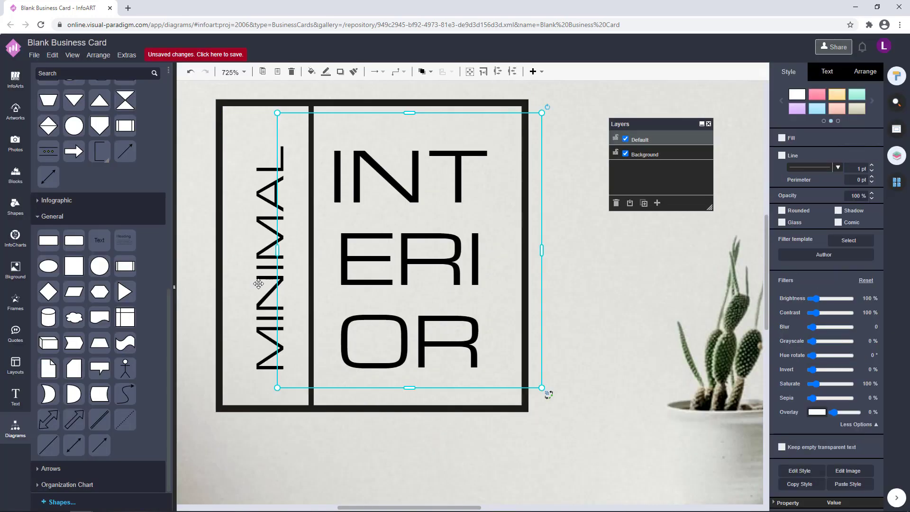
click(829, 73)
click(864, 178)
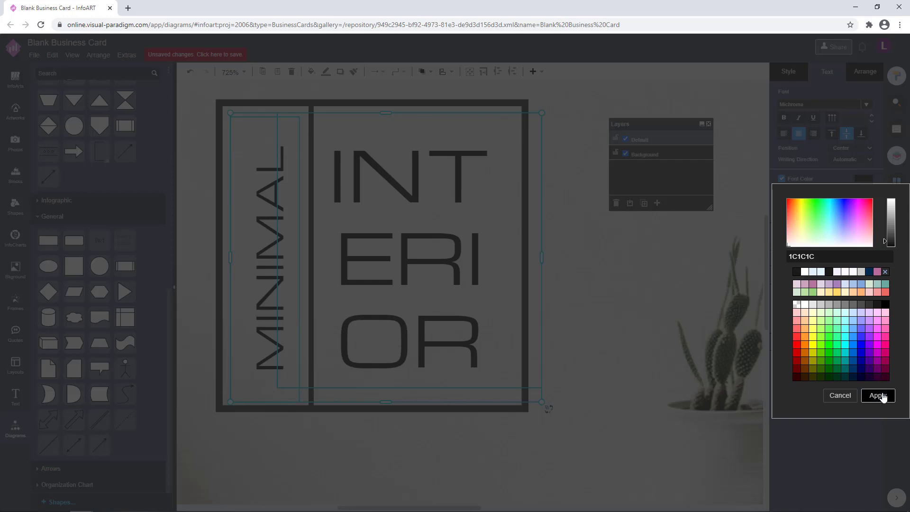
click(878, 395)
click(616, 311)
scroll(617, 311, down, 3)
scroll(617, 311, down, 3)
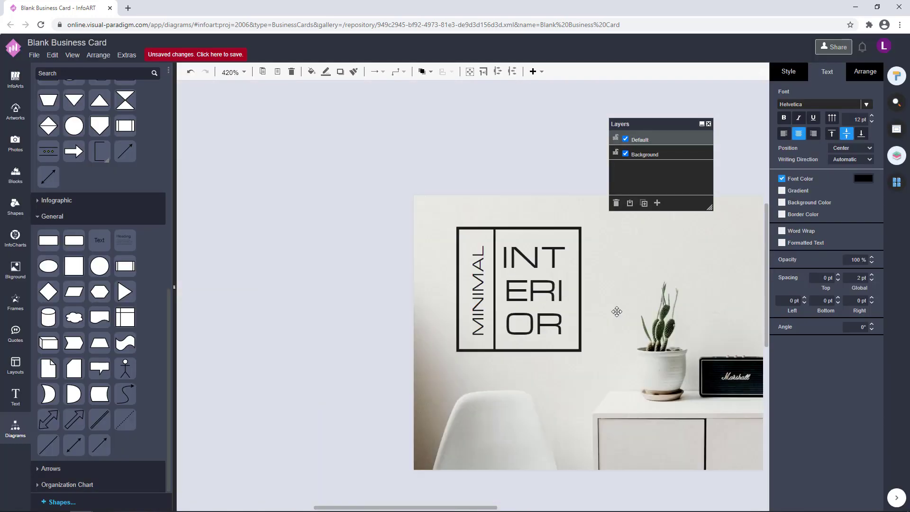
Check the vertical MINIMAL and INTERIOR text boxes by selecting each one in turn
click(474, 268)
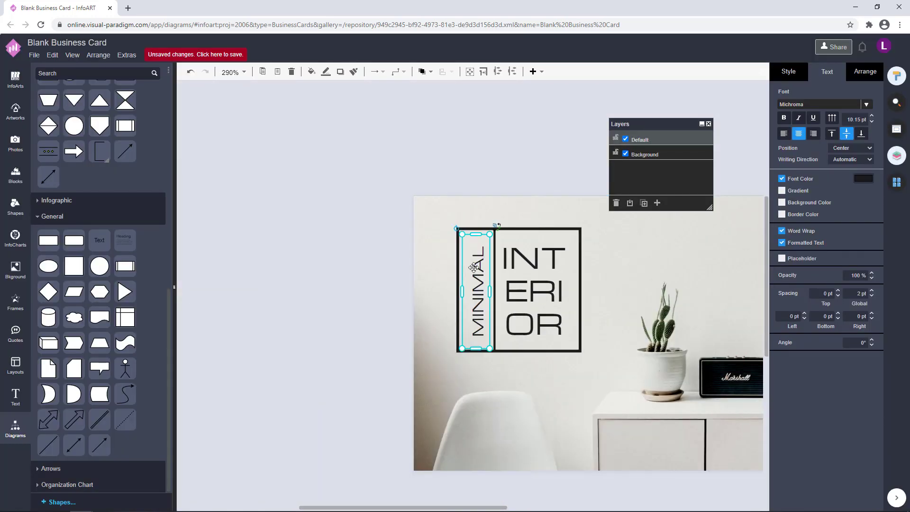
click(510, 155)
click(480, 273)
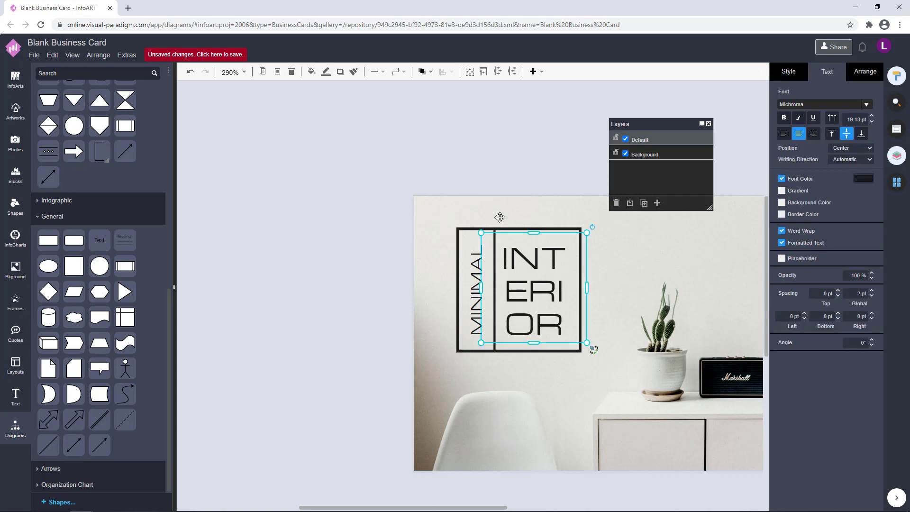
click(519, 157)
click(539, 292)
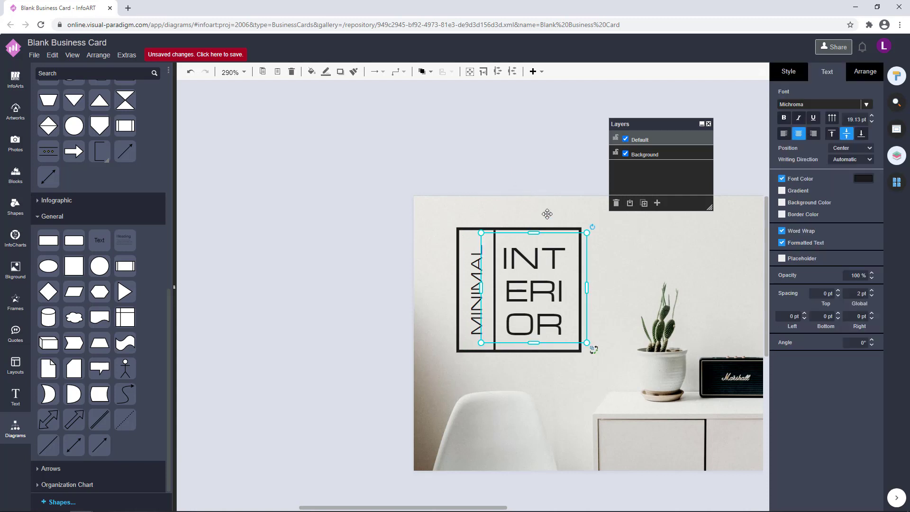
click(562, 158)
click(484, 273)
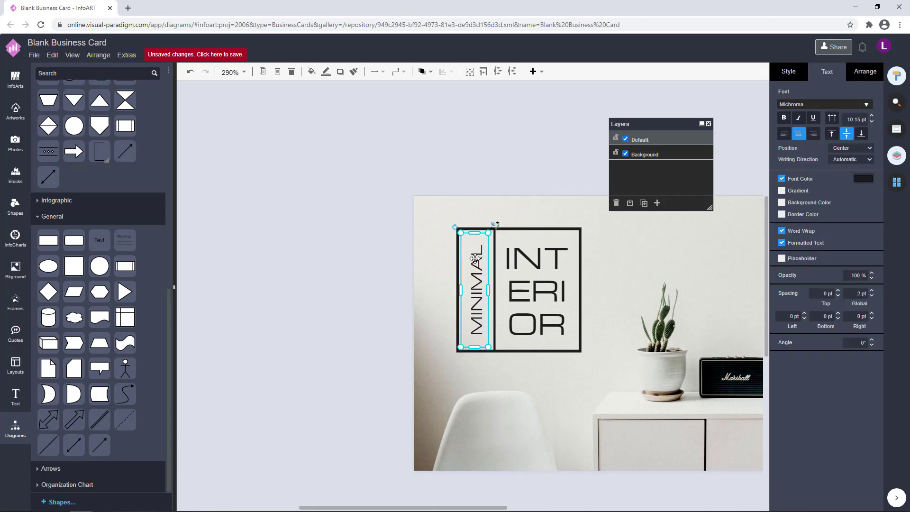
click(520, 155)
scroll(488, 354, down, 1)
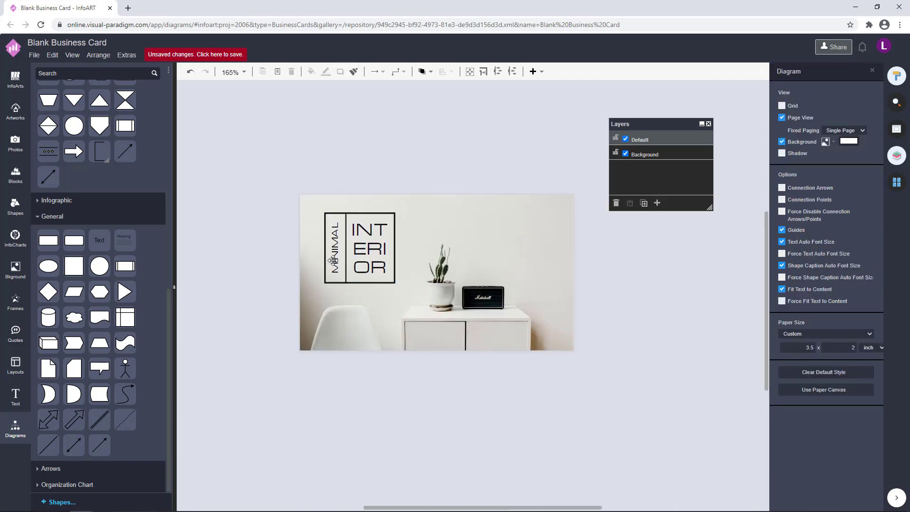
click(336, 249)
click(439, 191)
scroll(402, 271, up, 3)
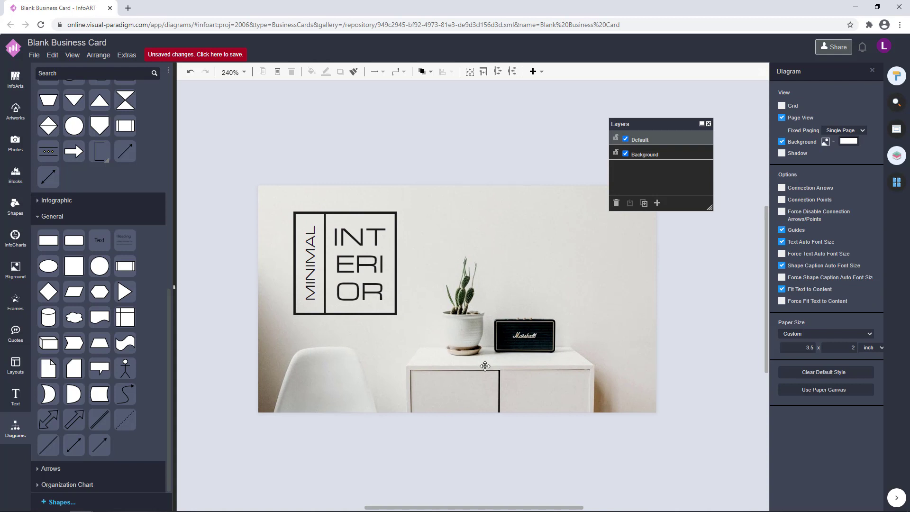
Marquee-select all the logo shapes together to check what the logo contains
drag(201, 144, 471, 379)
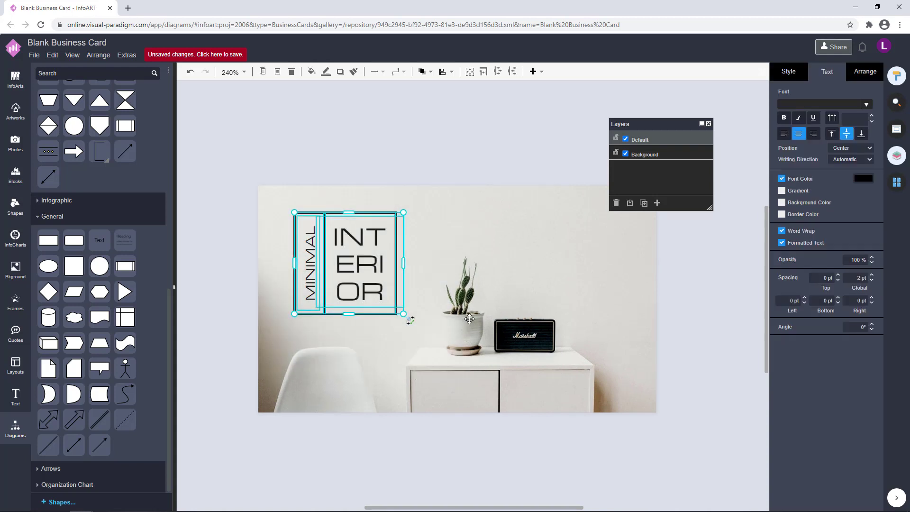
click(442, 162)
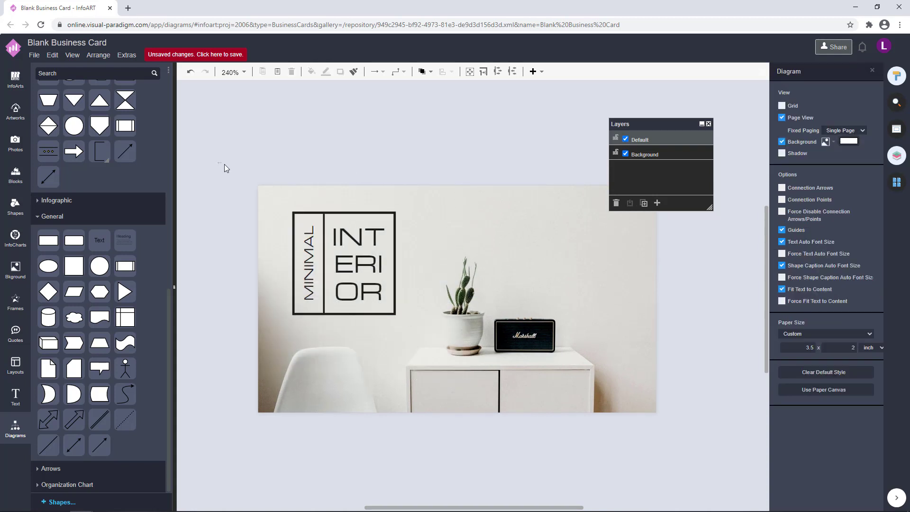
drag(217, 162, 504, 402)
click(442, 145)
scroll(455, 281, right, 2)
Move a MINIMAL text box below the logo frame and rotate it horizontal with Ctrl+R
click(271, 260)
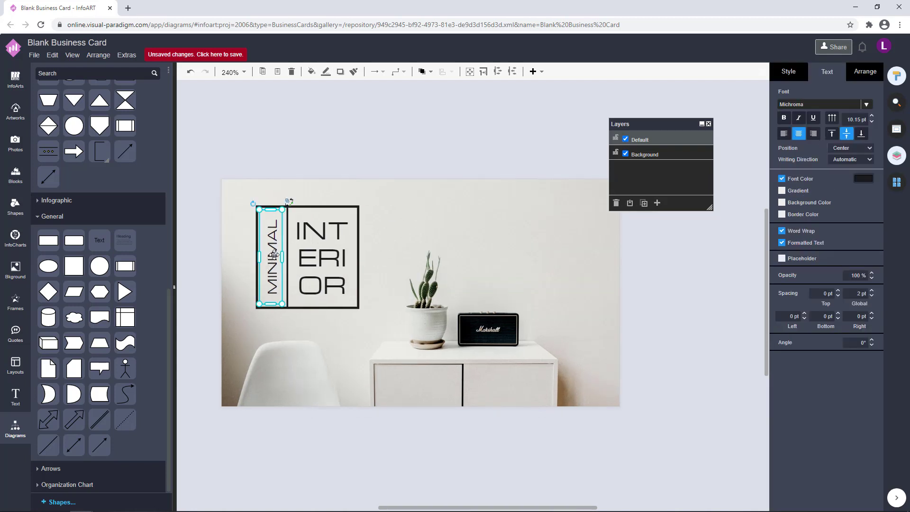
key(ctrl+z)
click(274, 256)
drag(274, 256, 296, 335)
key(ctrl+r)
Widen the MINIMAL text box and add 'INTERIOR DESIGN' after MINIMAL
click(307, 349)
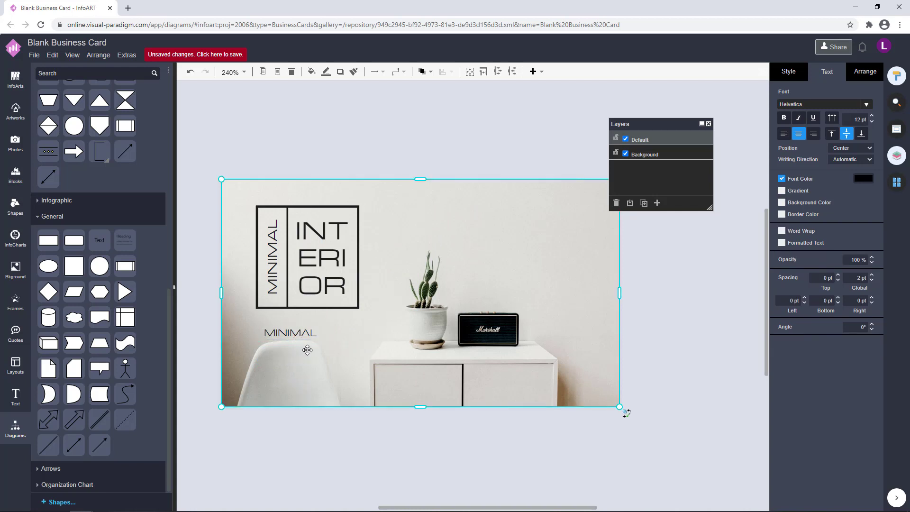
click(303, 332)
double_click(315, 334)
click(316, 334)
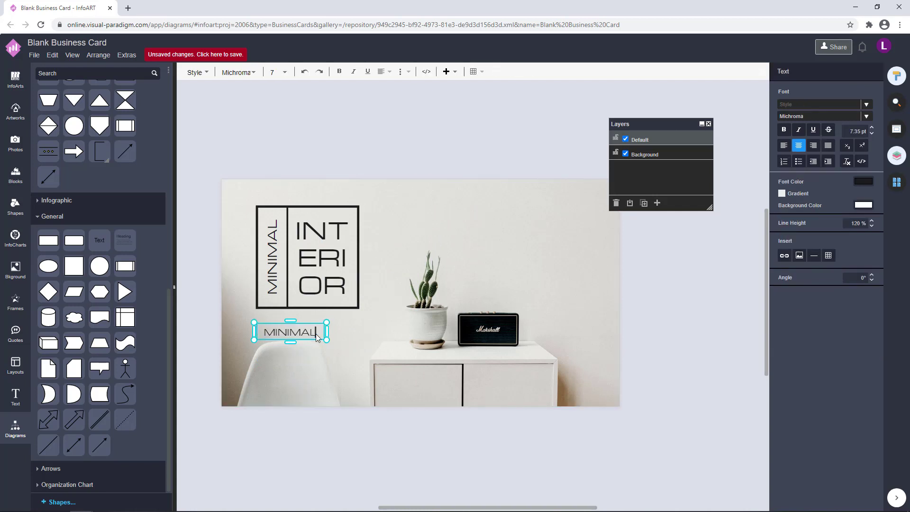
drag(325, 332, 445, 333)
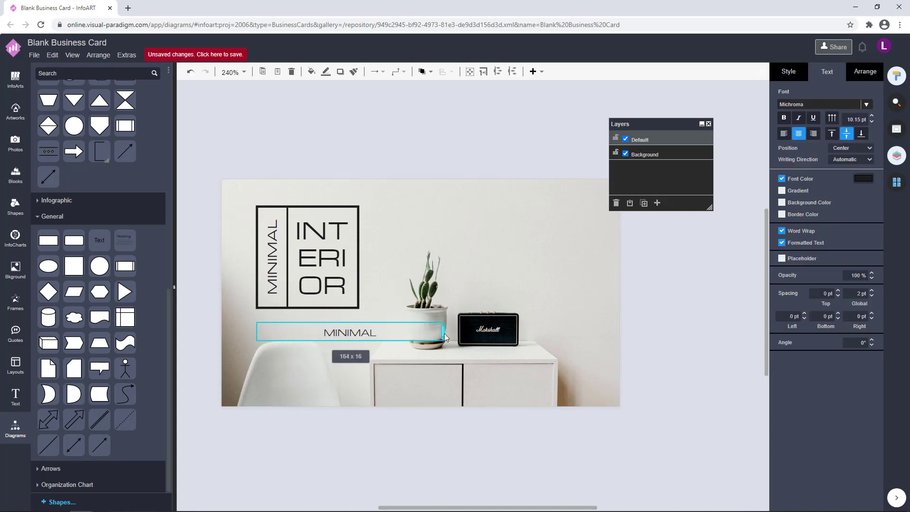
double_click(379, 333)
click(379, 334)
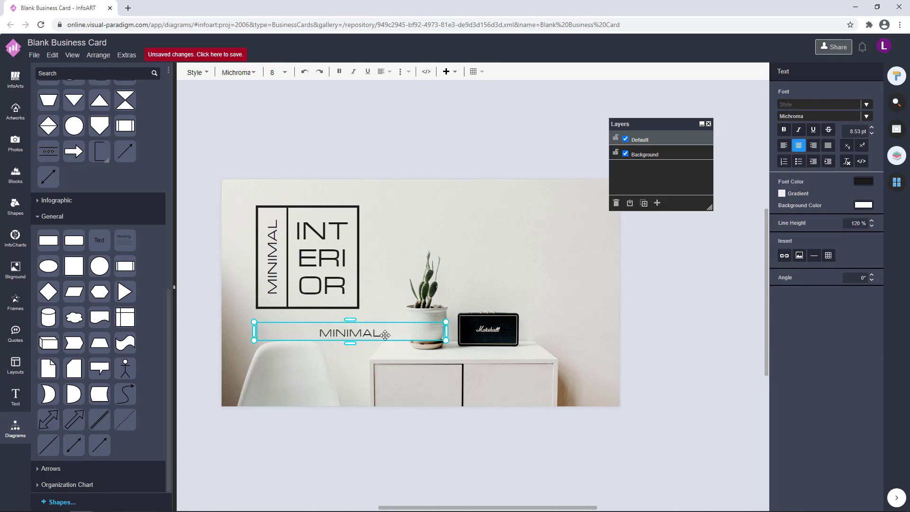
text(IN)
text(T)
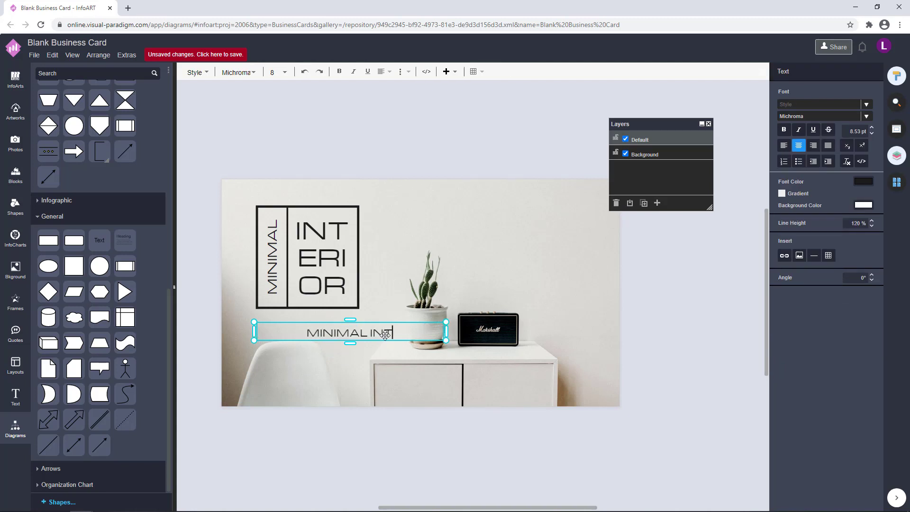
text(ERIOR)
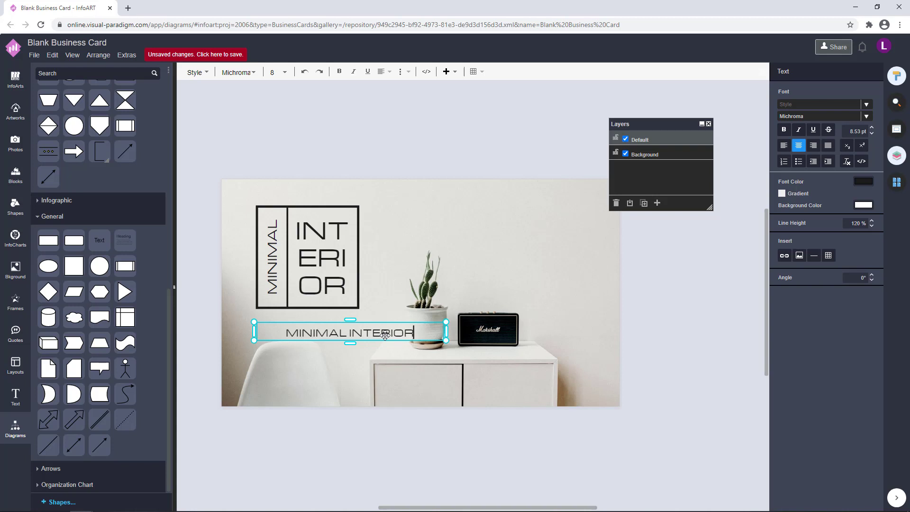
text( DESIGN)
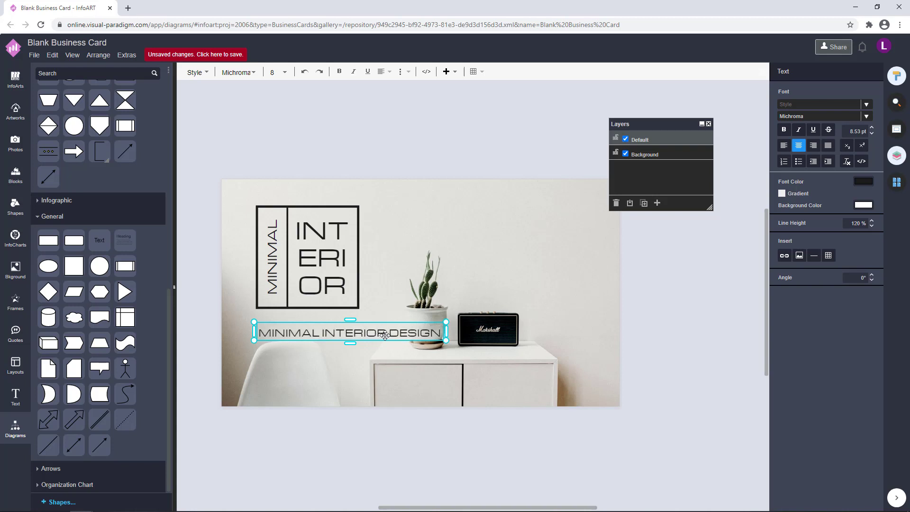
click(433, 437)
Replace DESIGN with STUDIO, then narrow the caption and place it under the logo
click(427, 333)
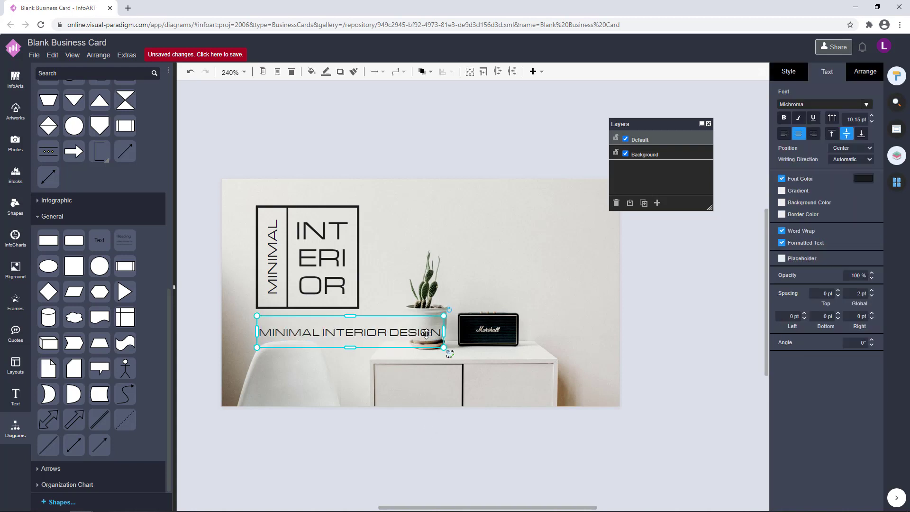
double_click(426, 334)
drag(390, 334, 410, 335)
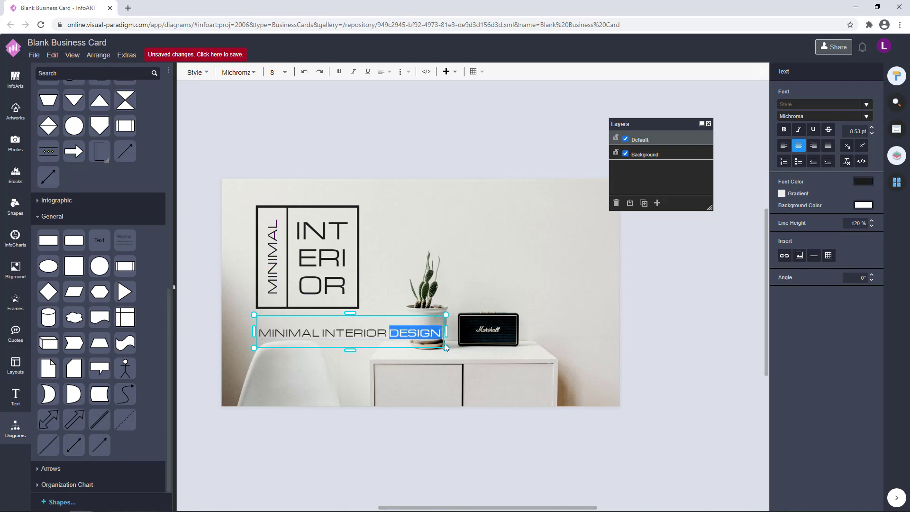
text(STUDIO)
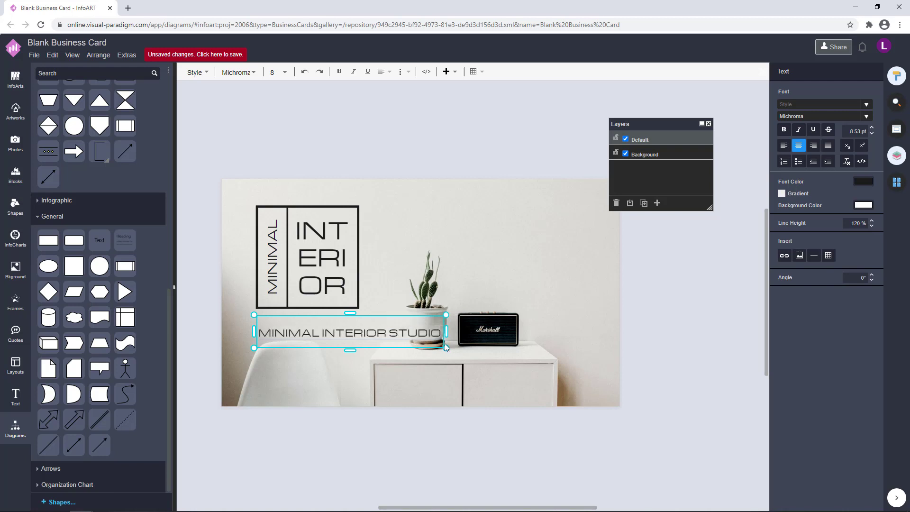
click(423, 400)
click(415, 329)
drag(446, 316, 364, 336)
Give the caption box a near-black 1C1C1C background fill
key(ctrl+z)
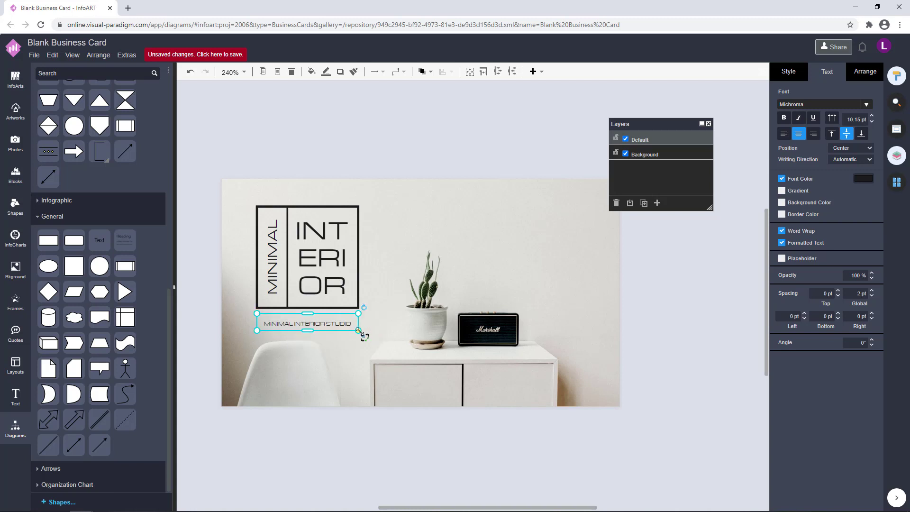
click(795, 74)
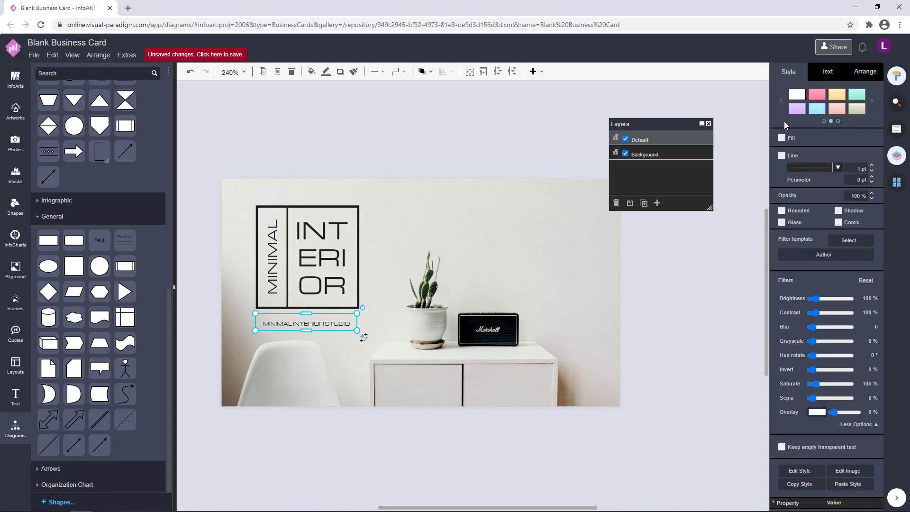
click(825, 138)
click(858, 138)
click(797, 231)
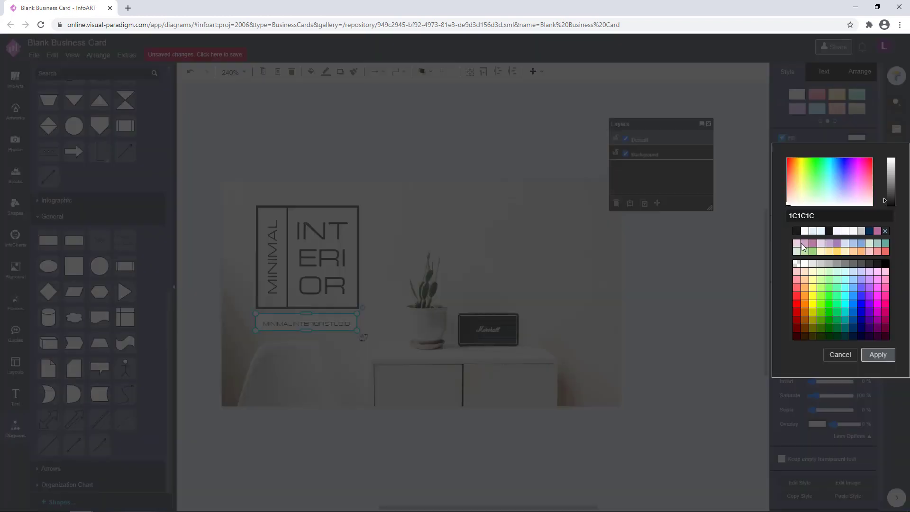
click(878, 355)
Set the caption's font colour to white
click(828, 72)
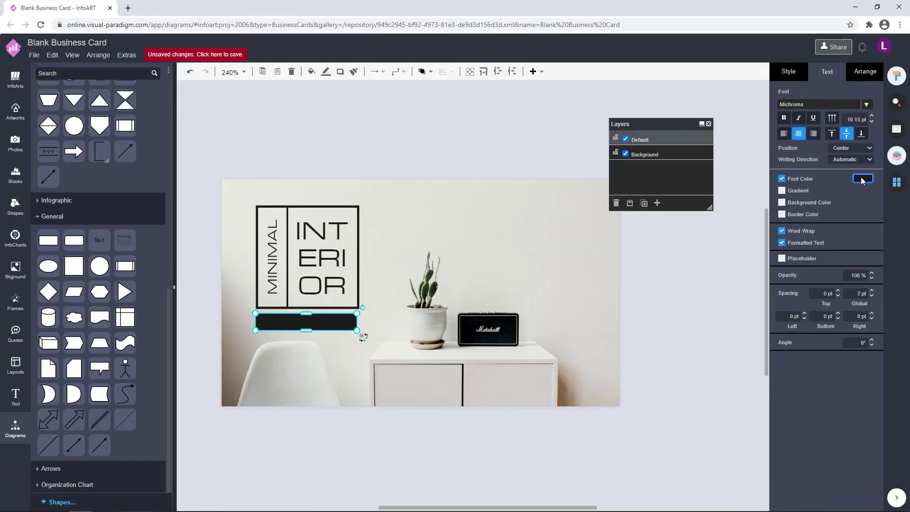
click(862, 179)
click(806, 274)
click(877, 395)
click(660, 307)
Widen the dark MINIMAL INTERIOR STUDIO bar to match the logo's width
scroll(304, 341, up, 3)
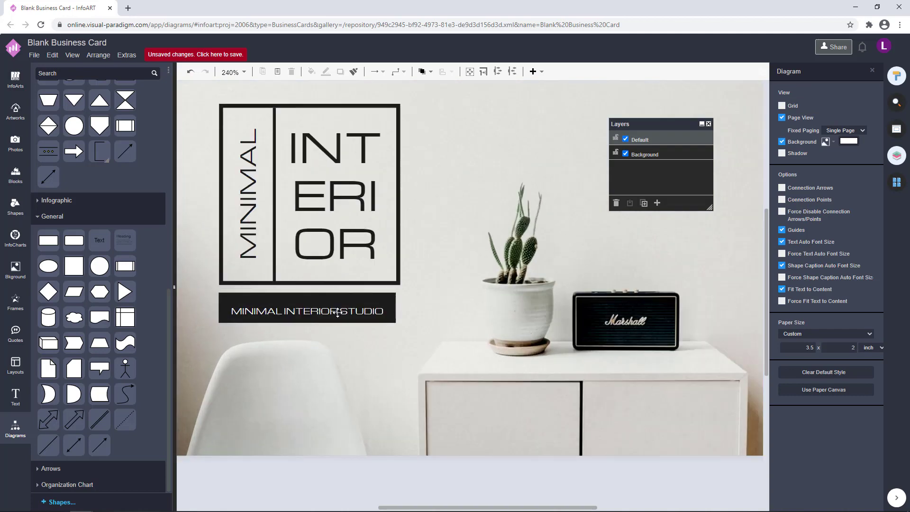
click(392, 304)
drag(396, 309, 401, 309)
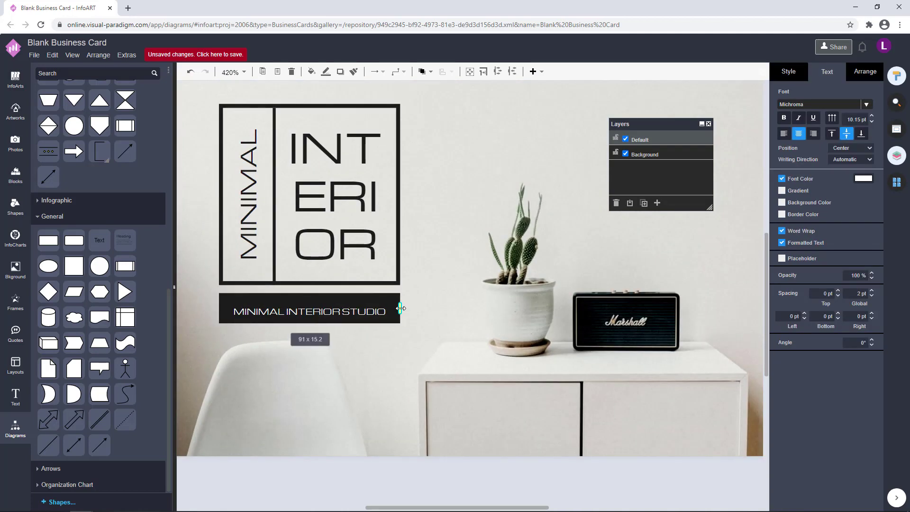
scroll(443, 230, down, 3)
click(446, 369)
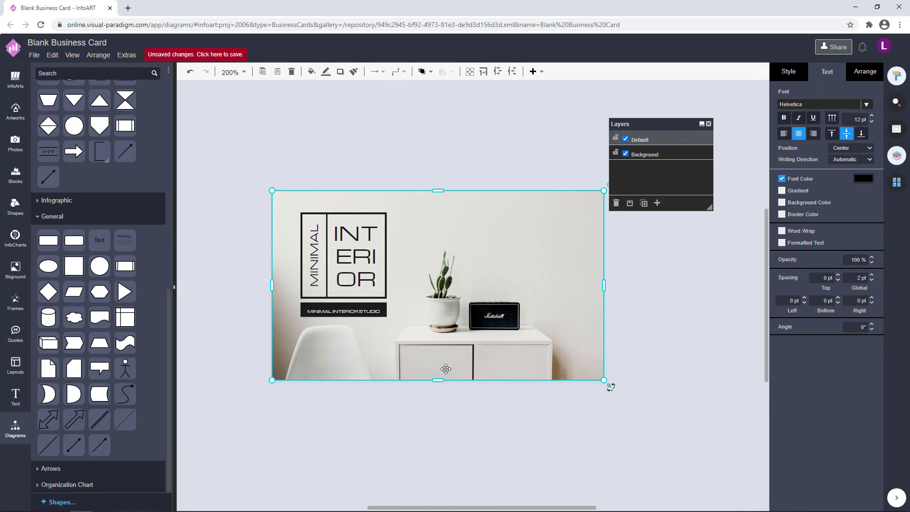
Move the caption bar slightly down beneath the logo
click(373, 312)
click(682, 299)
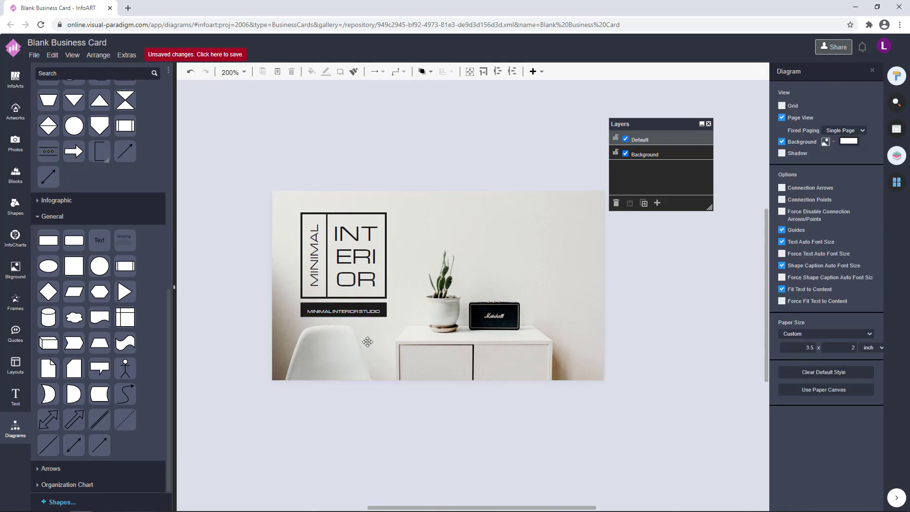
drag(400, 408, 200, 145)
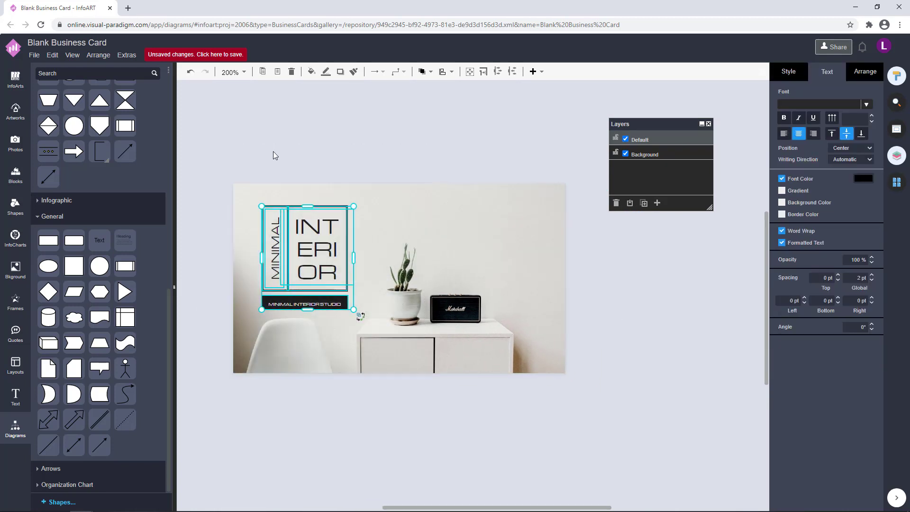
click(273, 152)
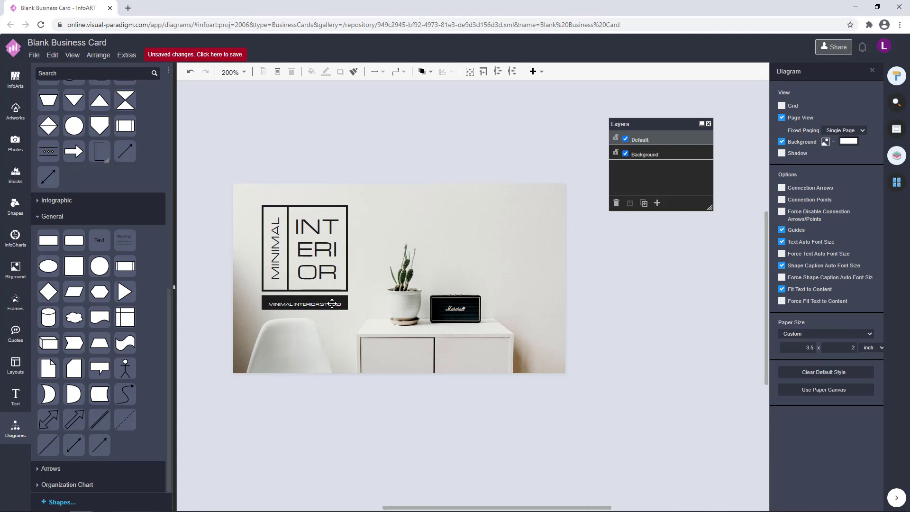
drag(332, 304, 332, 307)
click(362, 362)
click(364, 417)
key(Tab)
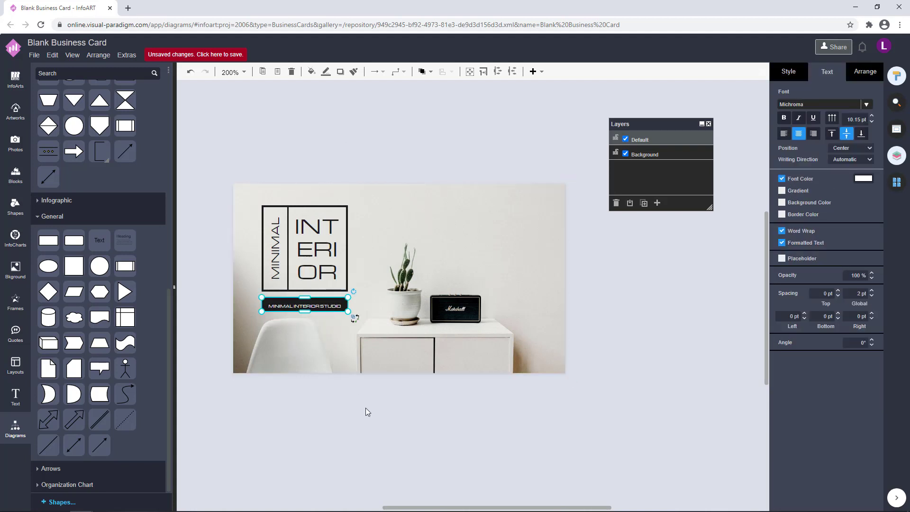
click(365, 407)
drag(365, 408, 219, 165)
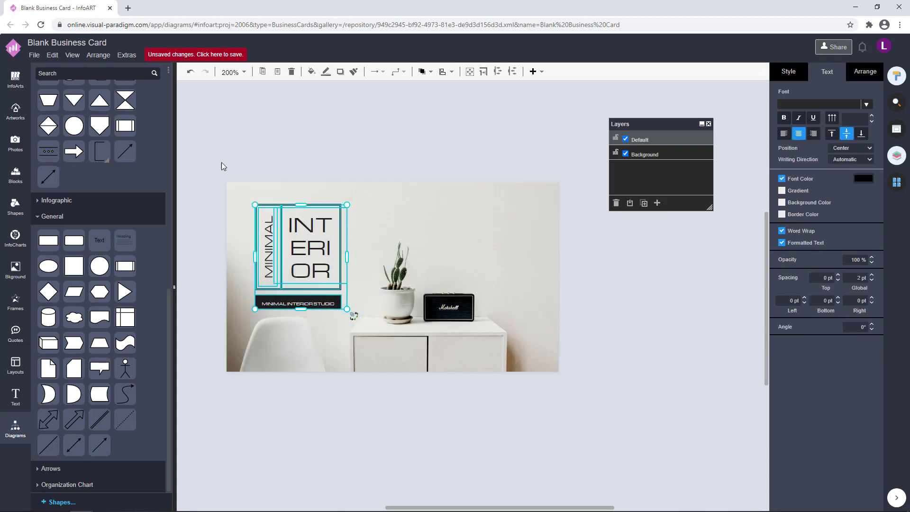
click(424, 145)
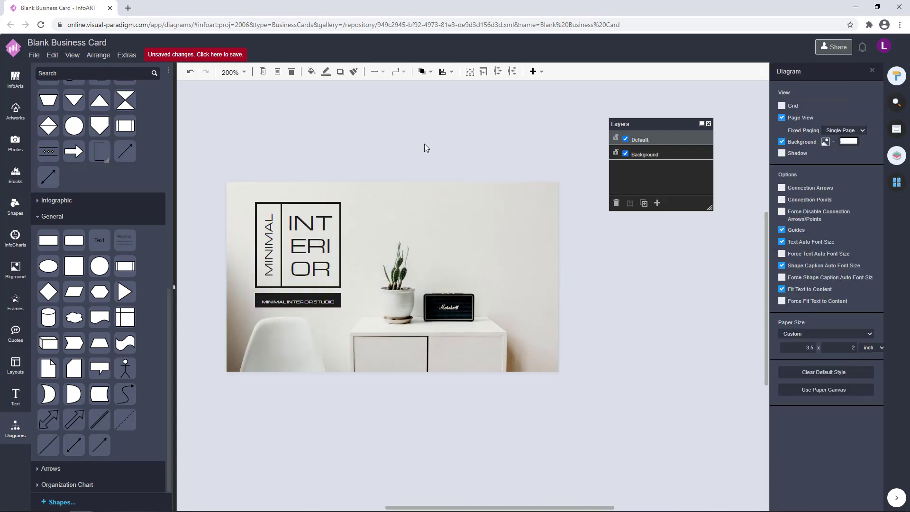
Marquee-select the logo together with its caption bar several times to check the grouping
drag(424, 409, 201, 149)
click(367, 142)
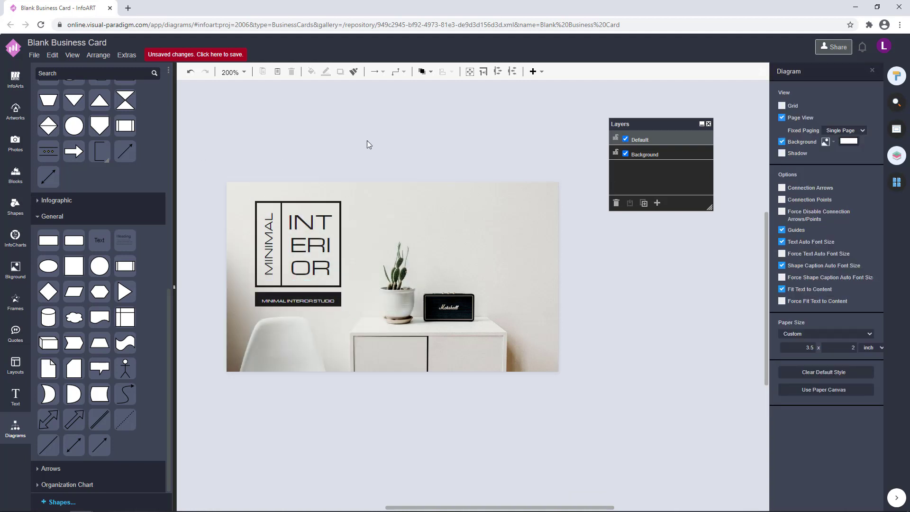
drag(382, 388, 209, 138)
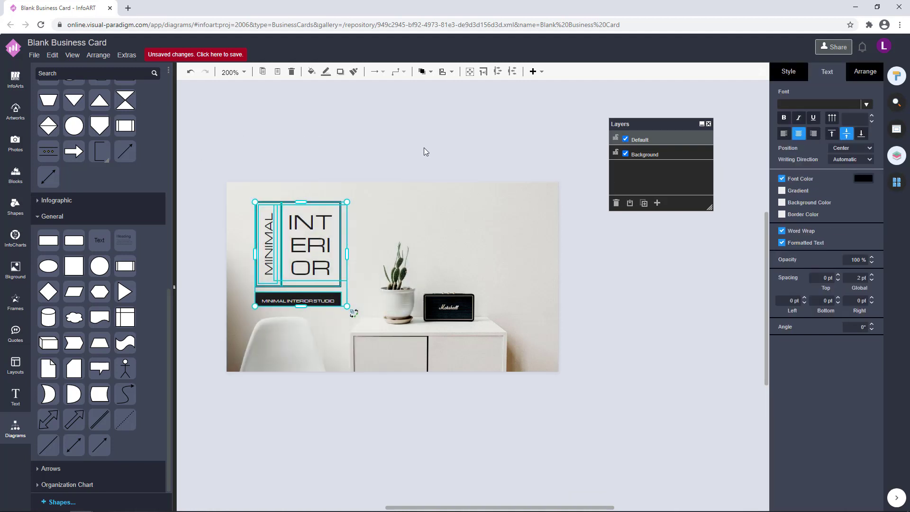
click(424, 147)
drag(447, 448, 220, 175)
click(350, 157)
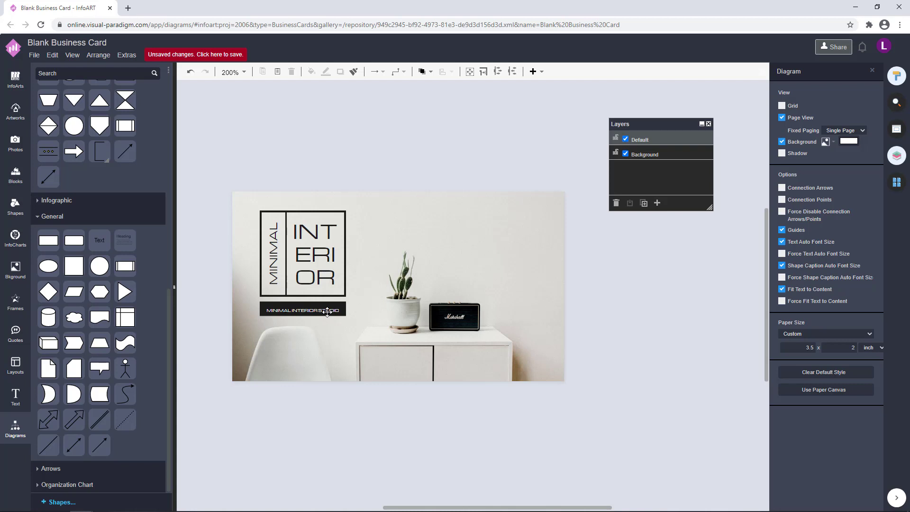
drag(422, 465, 252, 142)
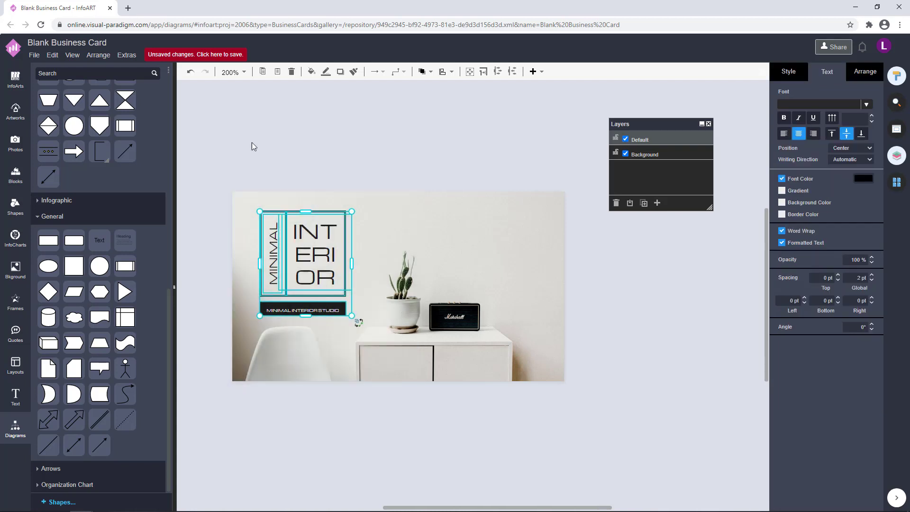
click(365, 129)
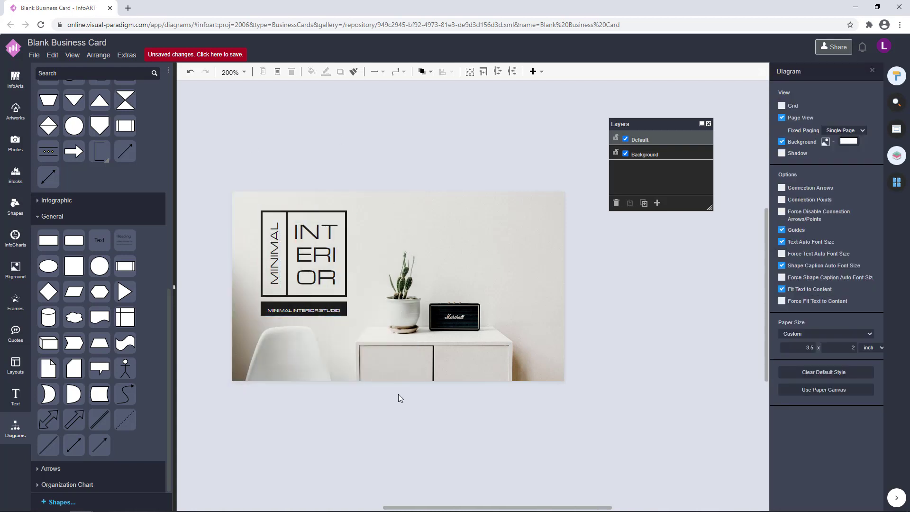
Add a dark rectangle and stretch it into a thin full-height strip on the card's right edge
drag(49, 240, 552, 380)
drag(556, 227, 553, 191)
drag(610, 287, 511, 285)
click(598, 269)
click(563, 266)
key(Escape)
Remove the outline from the dark strip by unchecking Line in Style
click(514, 285)
click(625, 276)
click(537, 267)
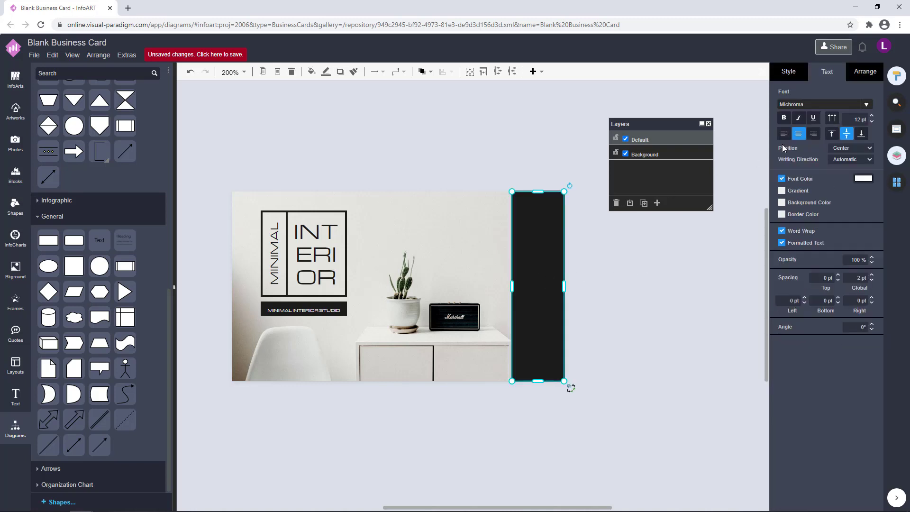
click(789, 74)
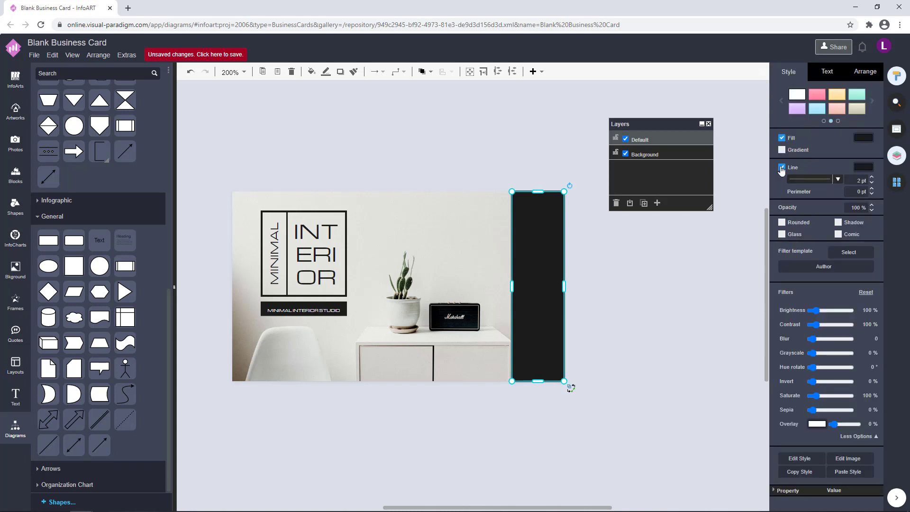
click(781, 168)
click(669, 264)
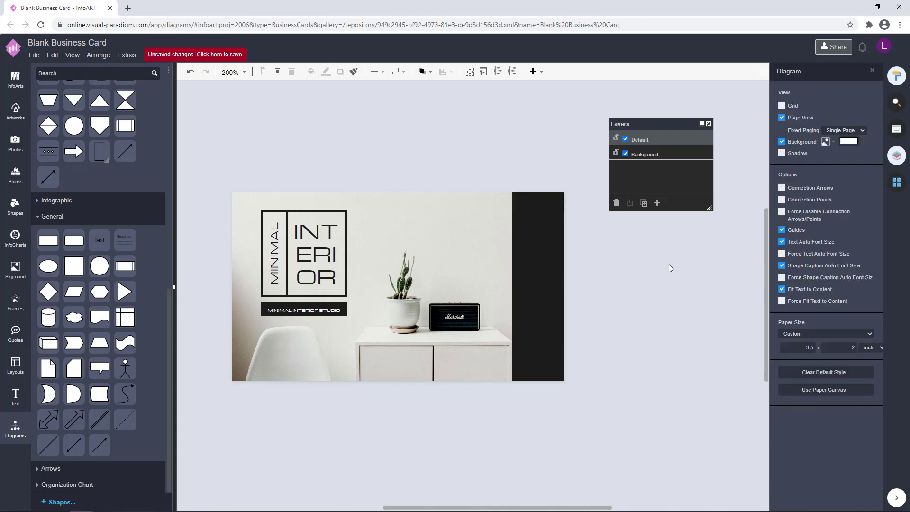
Adjust the strip's left edge so it measures about 54 x 200
click(532, 299)
drag(512, 285, 509, 284)
click(613, 285)
click(520, 289)
click(609, 288)
drag(636, 335, 625, 331)
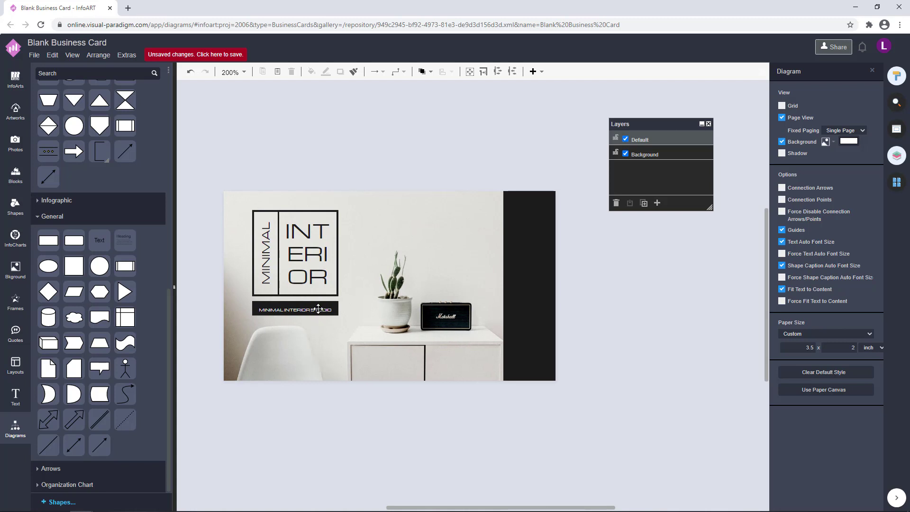
Marquee-select the logo group and nudge it two steps left
drag(419, 165, 430, 151)
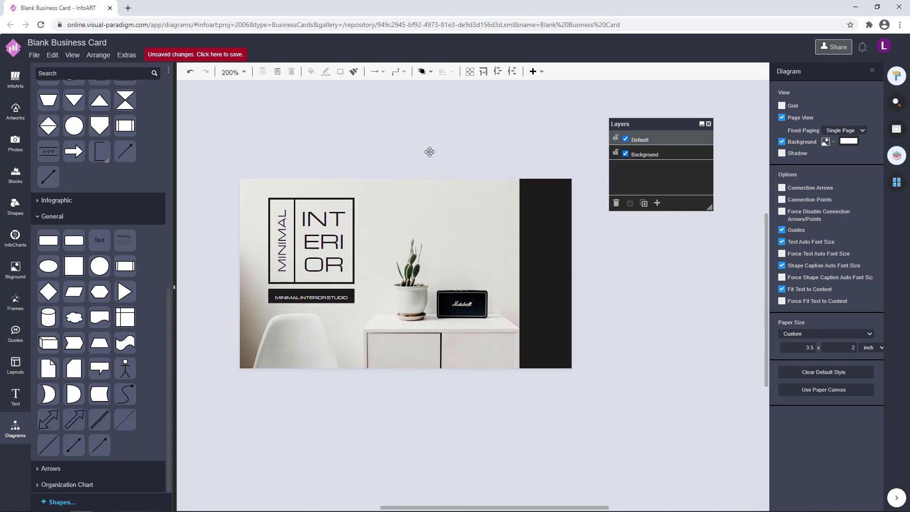
drag(411, 395, 217, 143)
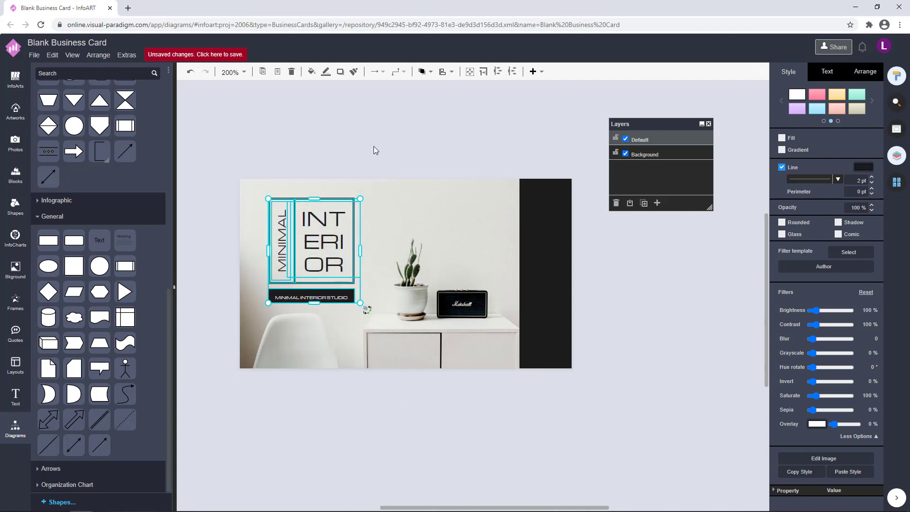
click(373, 145)
drag(397, 412, 221, 124)
click(365, 123)
drag(410, 399, 219, 120)
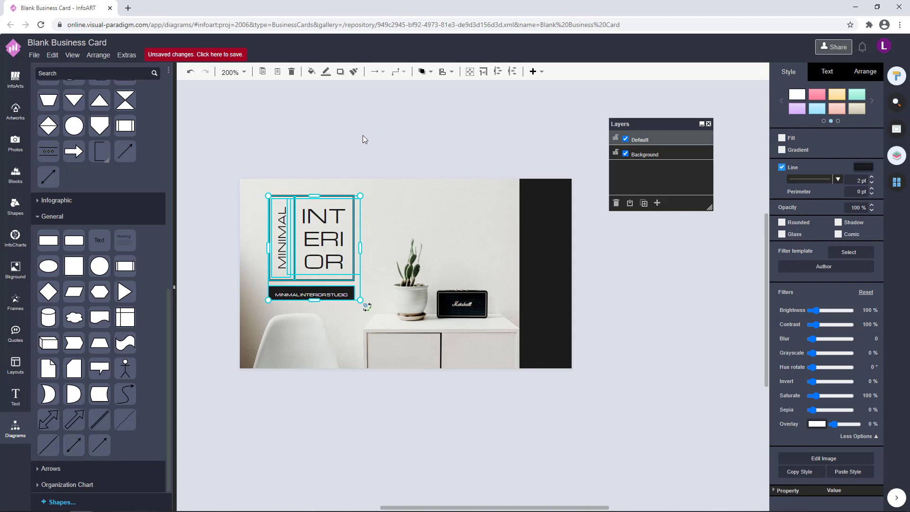
key(Left)
key(Left)
key(Left)
key(Left)
key(Left)
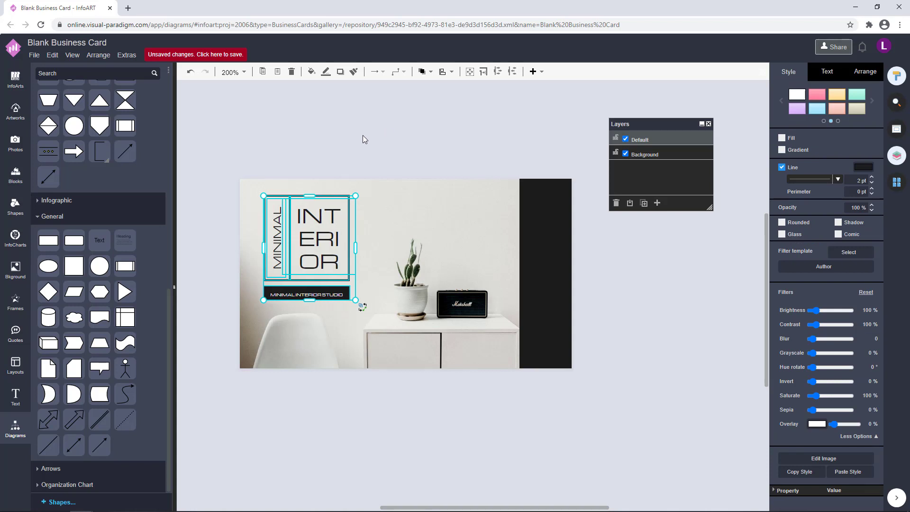
key(Left)
key(Left)
key(Left)
key(Left)
key(Left)
click(363, 137)
Fine-tune the logo group's position with small right and left nudges
drag(427, 459, 214, 133)
key(Right)
key(Right)
key(Right)
key(Right)
key(Right)
click(425, 403)
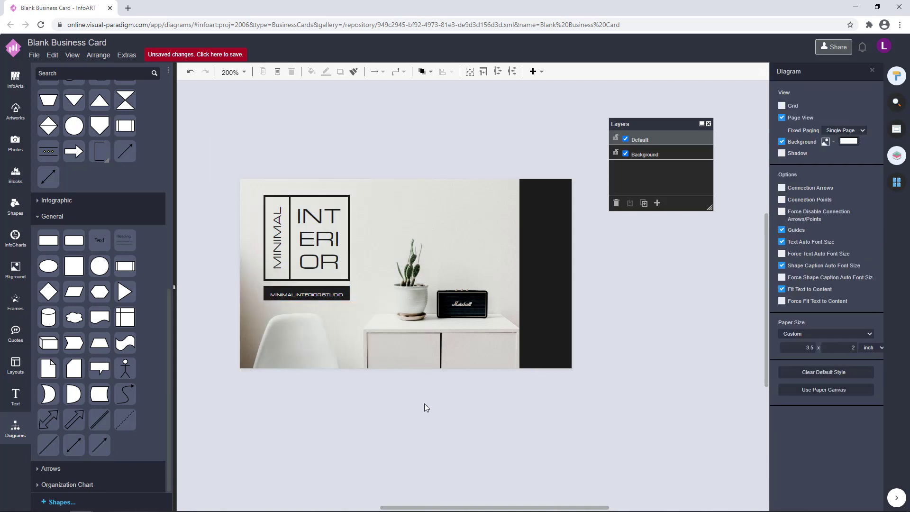
drag(424, 458, 203, 133)
key(Right)
click(363, 119)
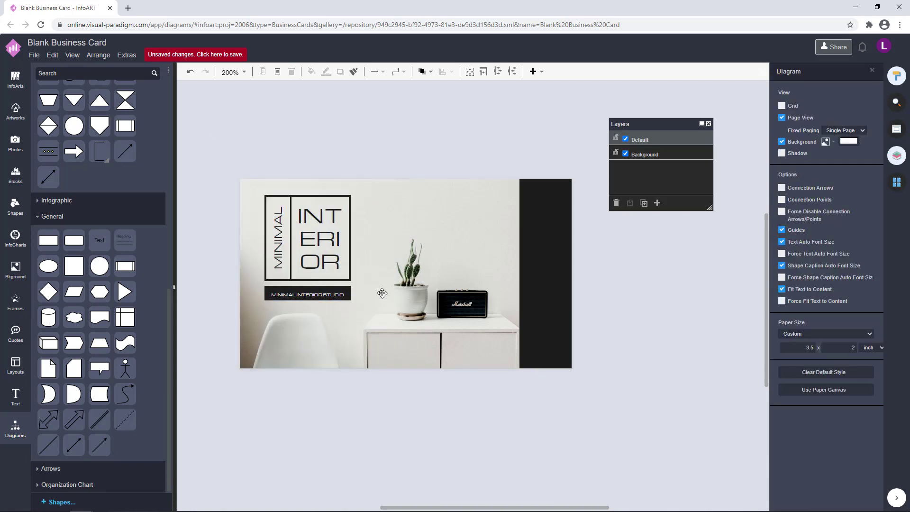
drag(414, 419, 198, 131)
key(Left)
click(465, 240)
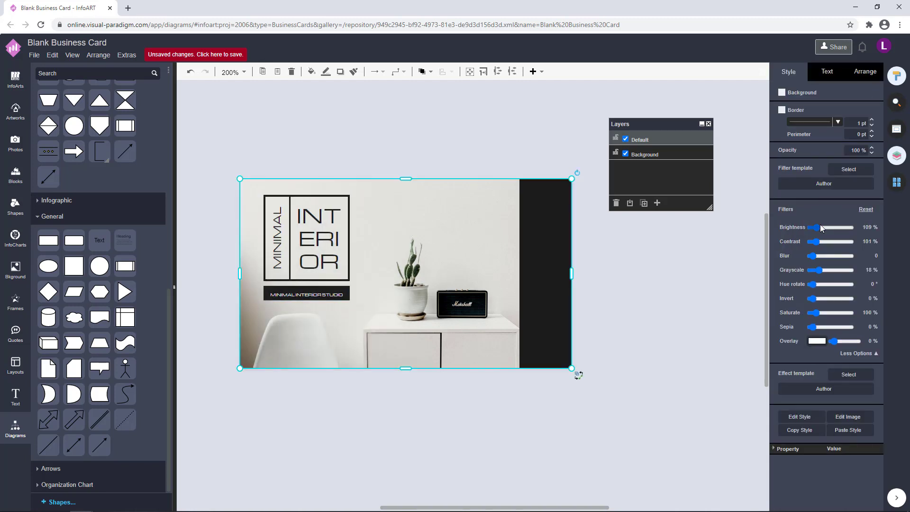
click(677, 289)
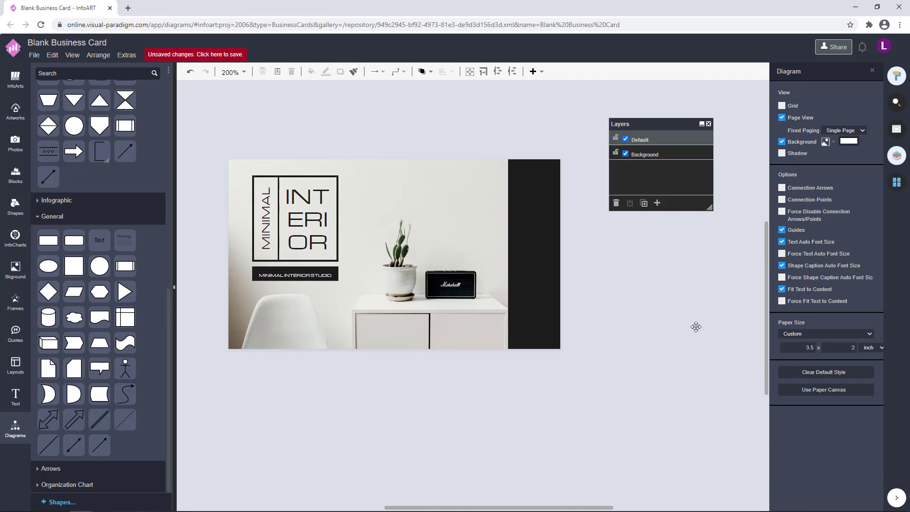
scroll(695, 325, up, 1)
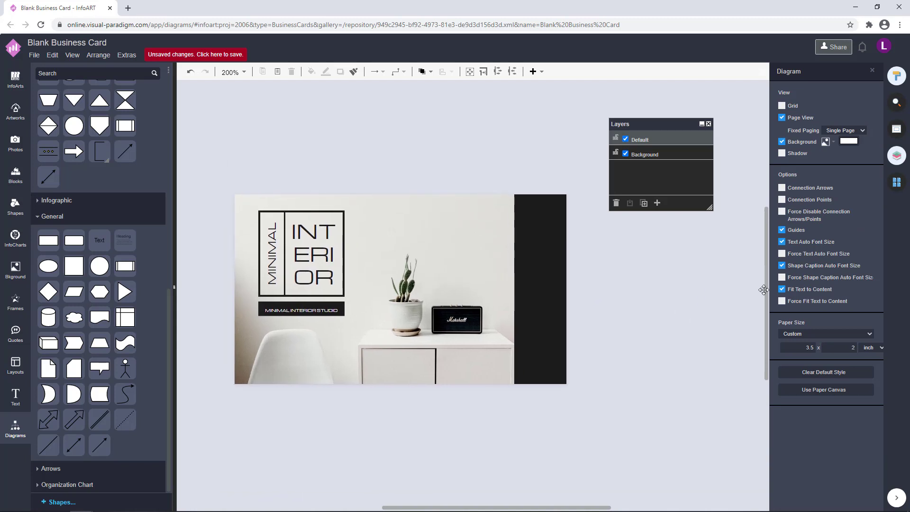
Copy the black strip to Page-2 and place it along the card's left edge
click(897, 185)
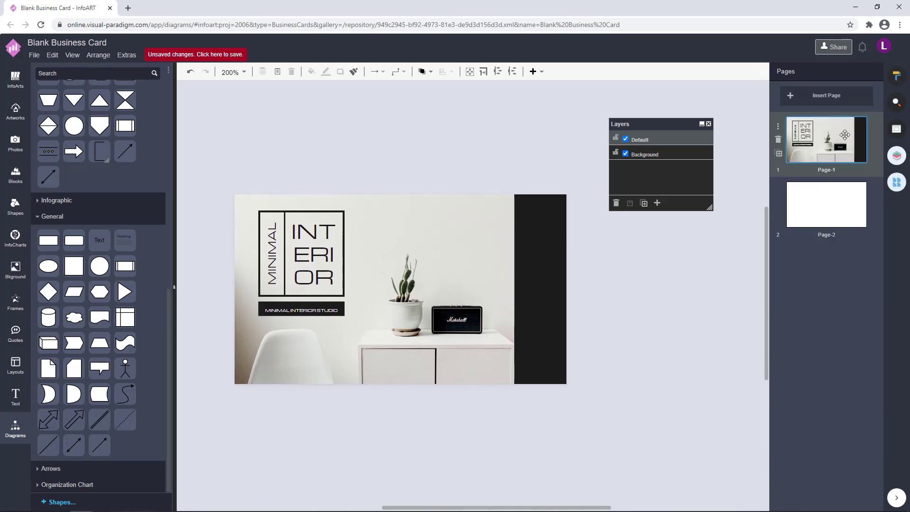
click(562, 287)
key(ctrl+c)
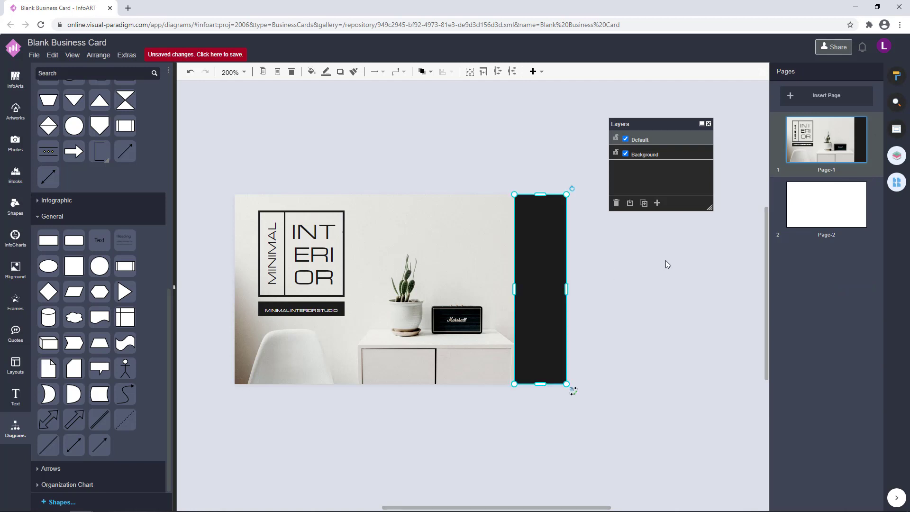
click(826, 205)
key(ctrl+v)
scroll(493, 312, down, 5)
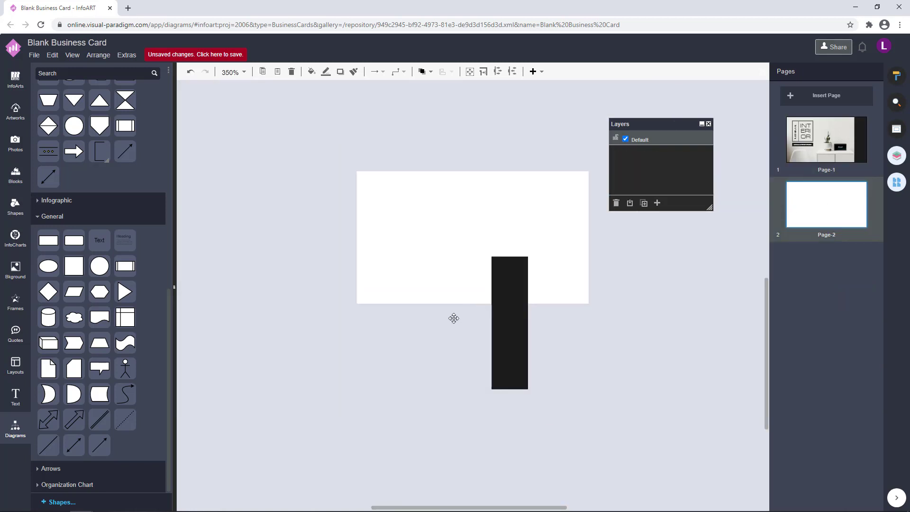
drag(518, 398, 385, 311)
Select the logo frame and studio label on Page-1, then return to Page-2
click(827, 143)
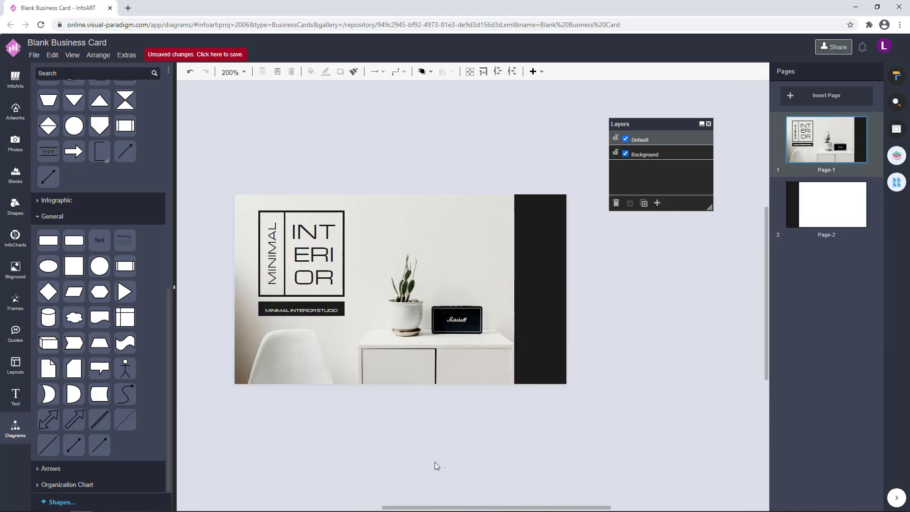
drag(447, 468, 227, 148)
click(827, 205)
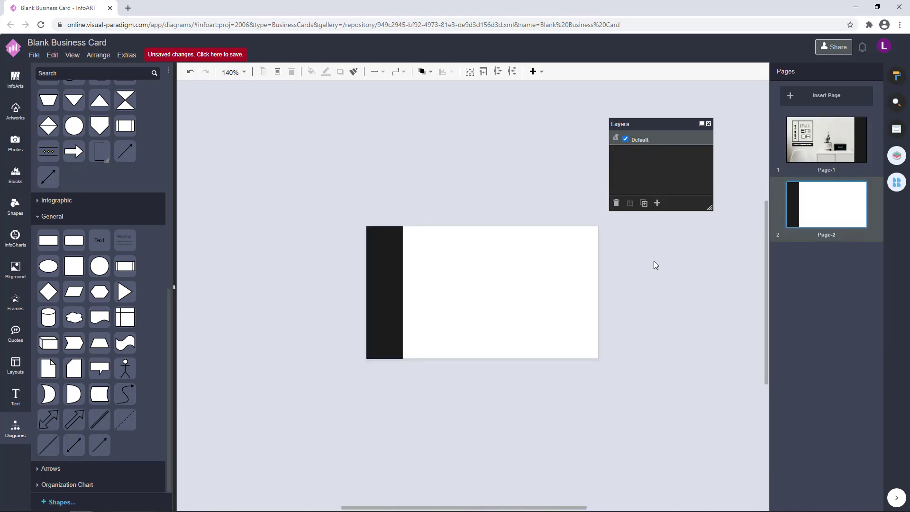
Paste the logo and studio caption bar onto Page-2's right side and compare with Page-1
key(ctrl+v)
drag(617, 380, 571, 326)
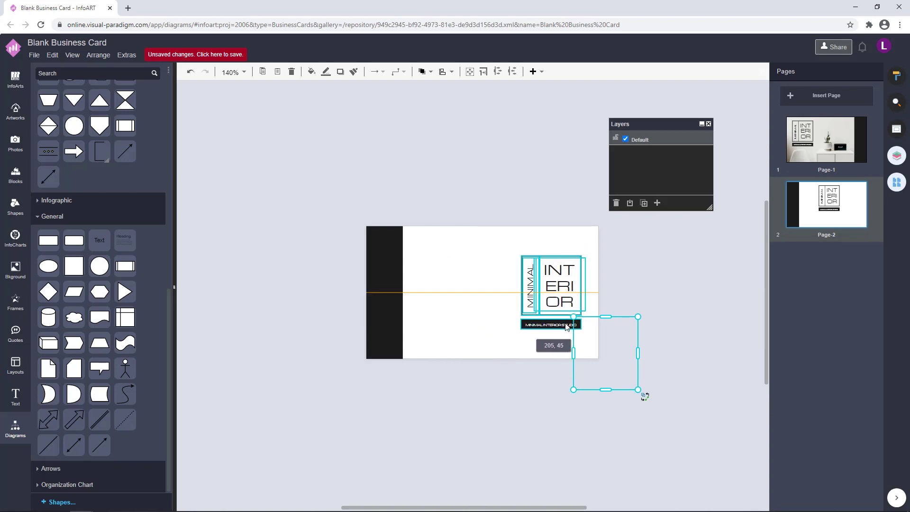
click(667, 291)
scroll(633, 360, up, 2)
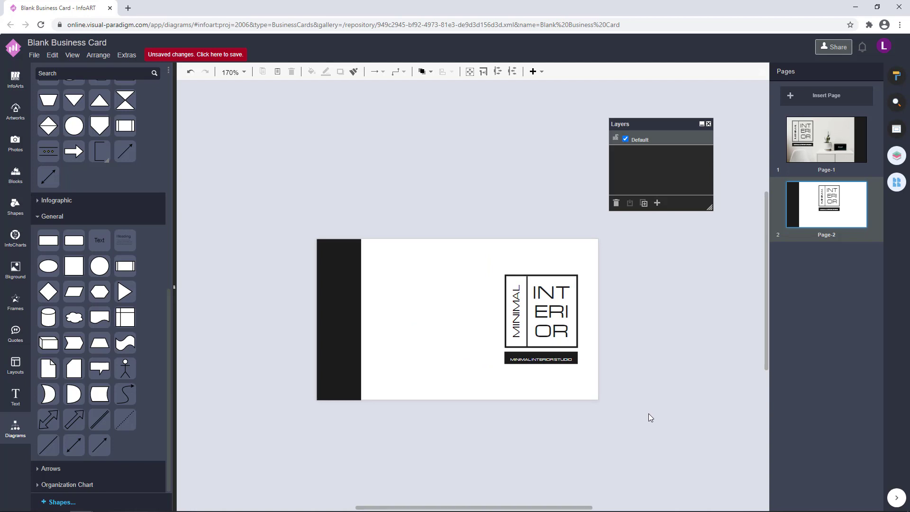
drag(648, 414, 443, 212)
click(682, 343)
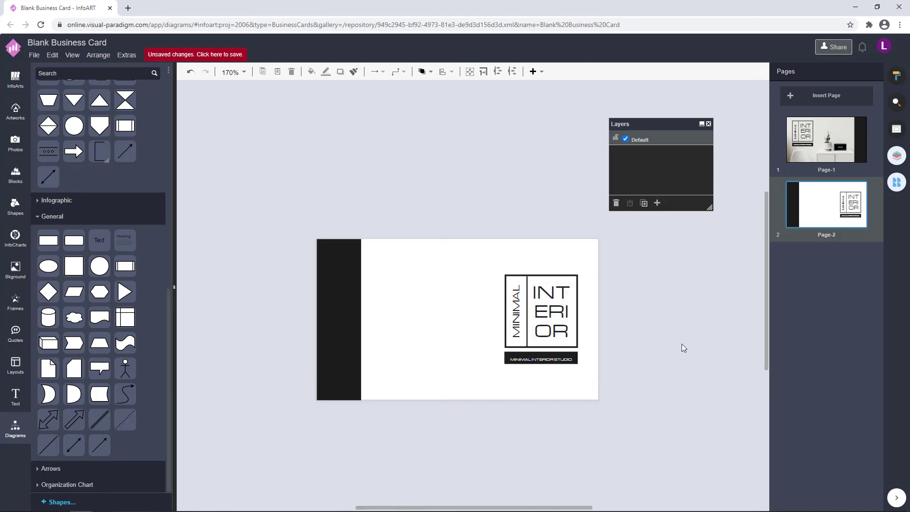
click(829, 151)
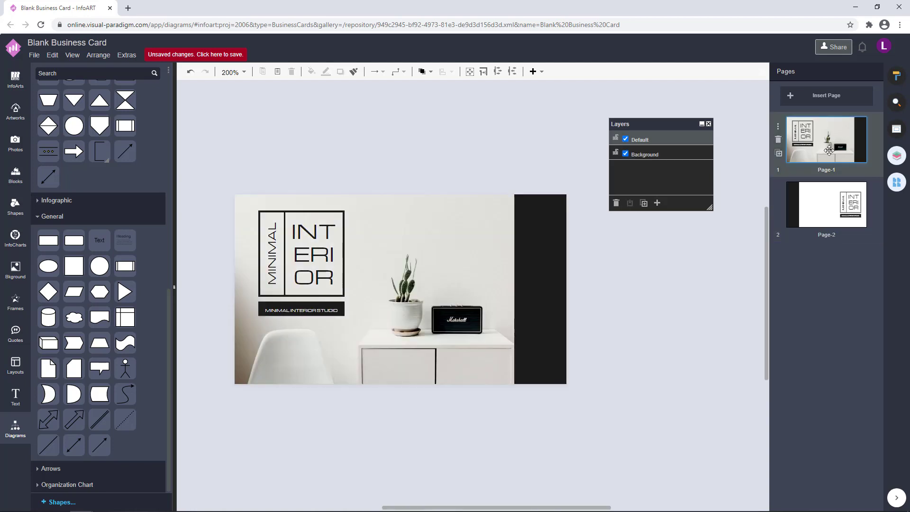
click(828, 199)
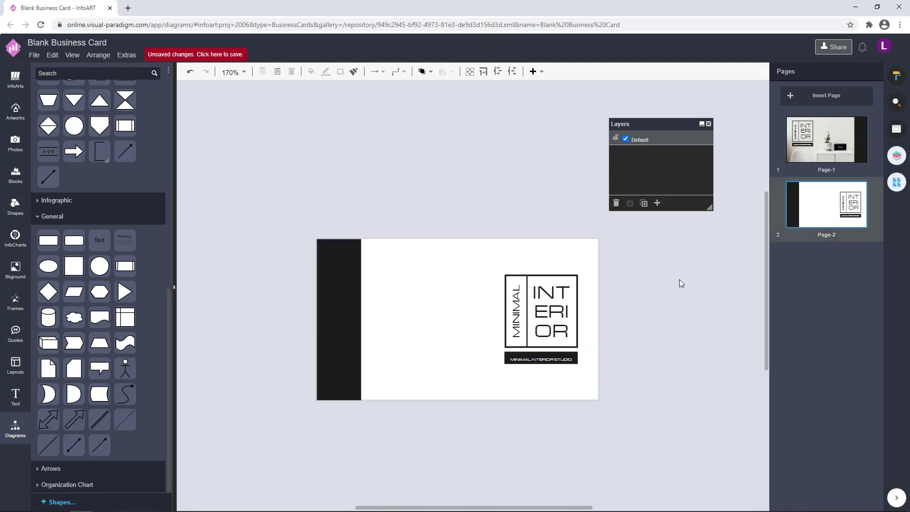
Give Page-2 an off-white F2F0ED background colour
click(896, 76)
click(843, 141)
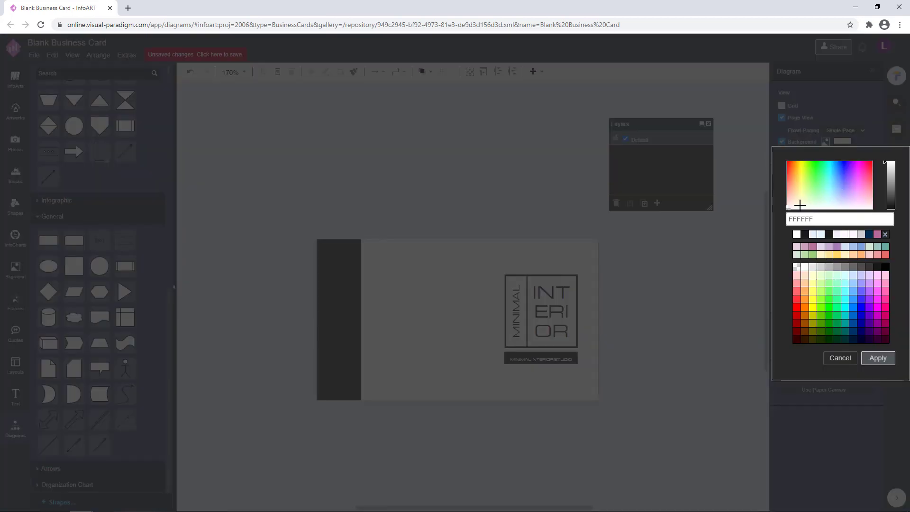
click(799, 205)
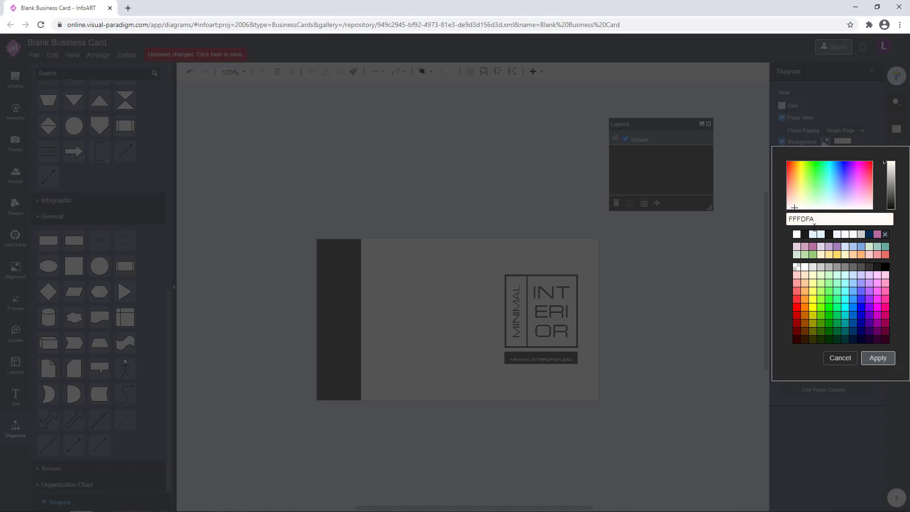
click(886, 167)
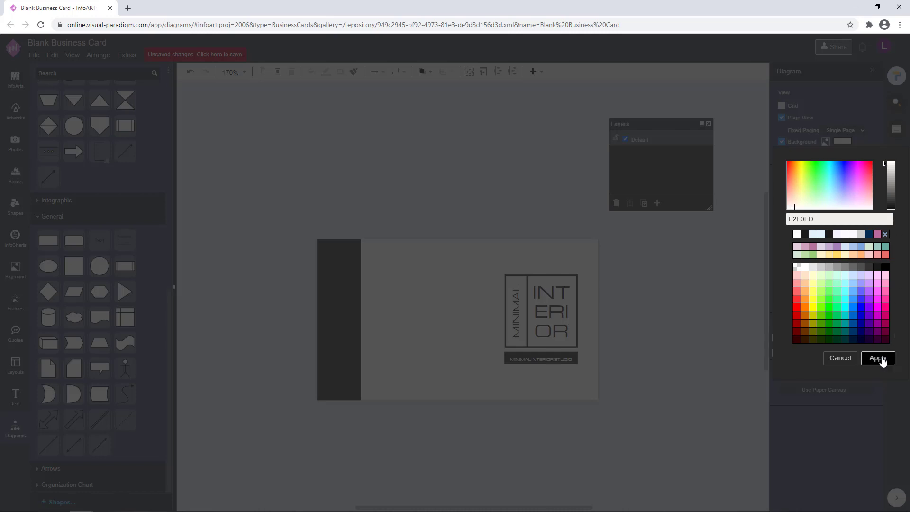
click(878, 358)
Compare Page-2 with Page-1, then return to Page-2
scroll(633, 329, up, 1)
click(896, 129)
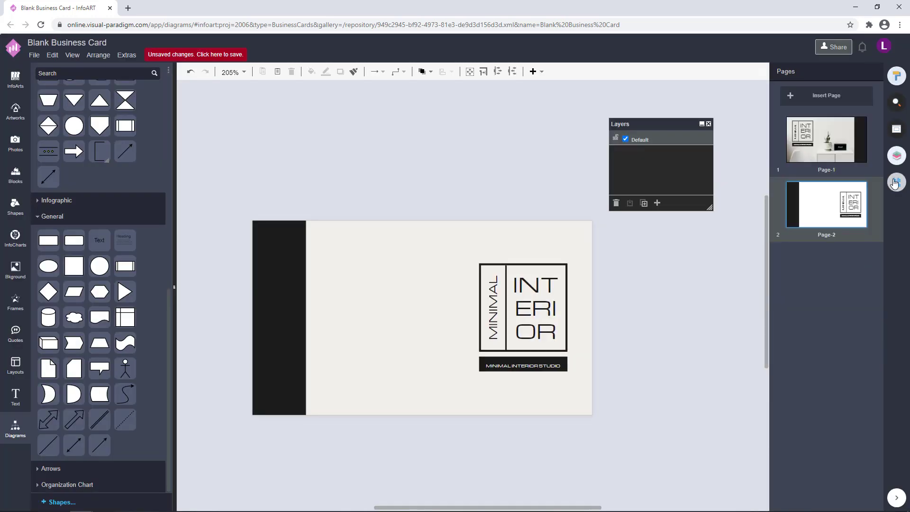
click(826, 140)
click(843, 204)
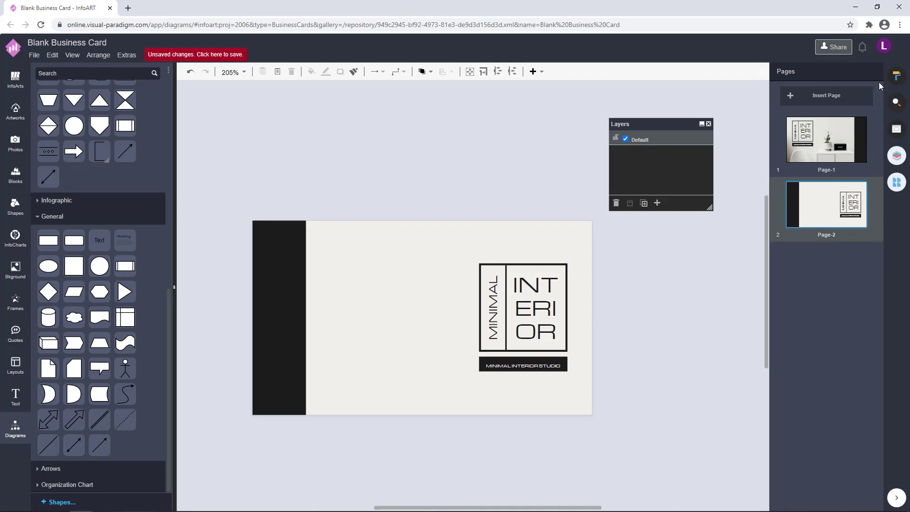
Darken Page-2's background to E0DFDC and bring up Page-1
click(897, 76)
click(843, 141)
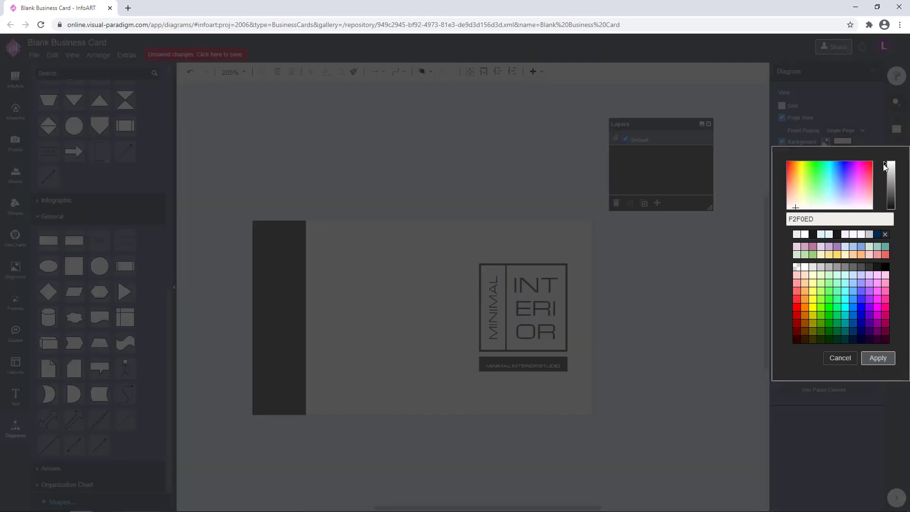
drag(885, 166, 885, 166)
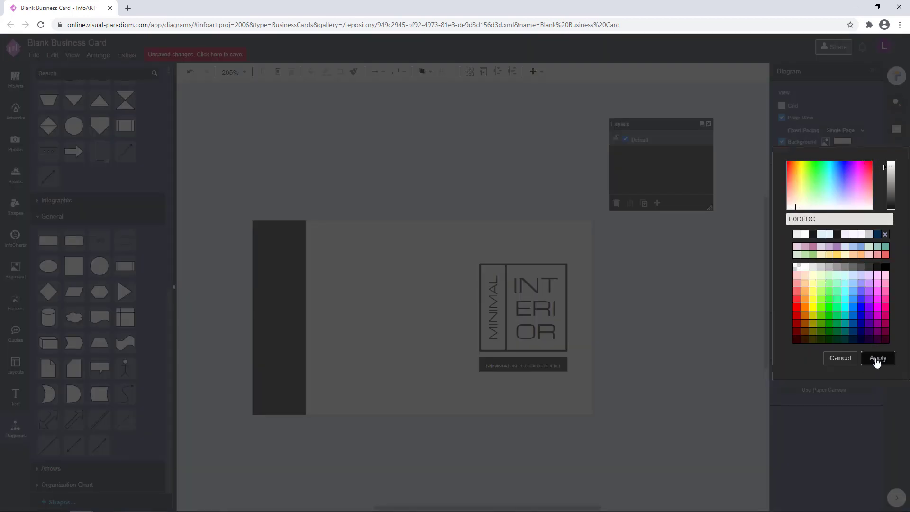
click(877, 360)
click(897, 182)
click(828, 141)
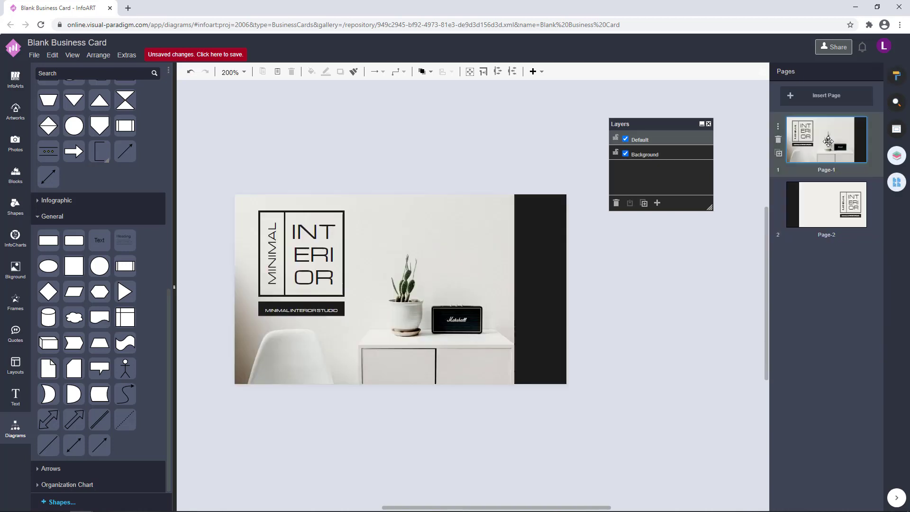
On Page-2, delete the MINIMAL INTERIOR STUDIO label bar
click(831, 200)
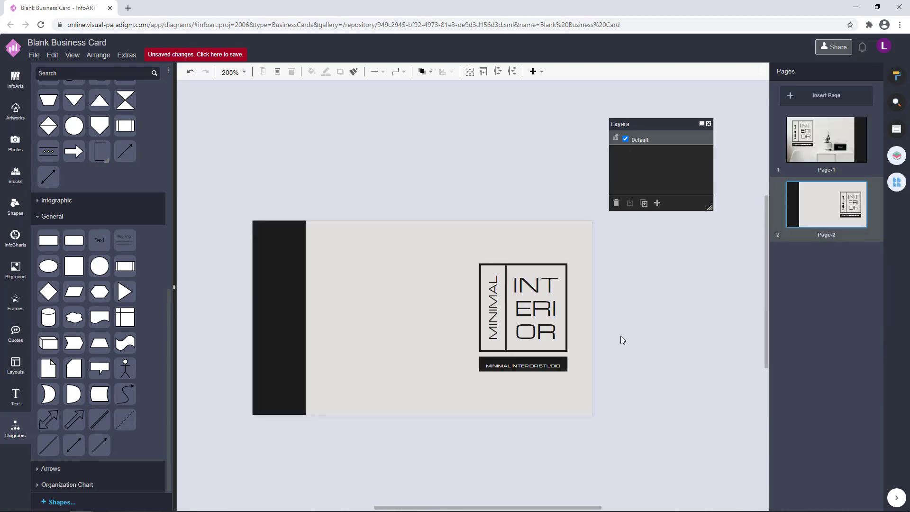
drag(625, 375, 619, 361)
click(562, 355)
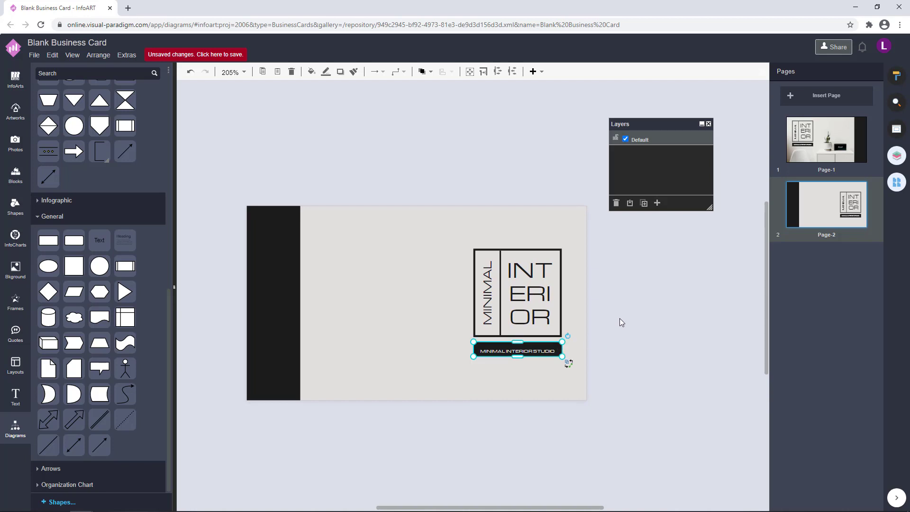
key(Delete)
Move the MINIMAL INTERIOR logo up toward the card's top centre
drag(627, 376, 426, 217)
drag(516, 285, 434, 268)
click(479, 170)
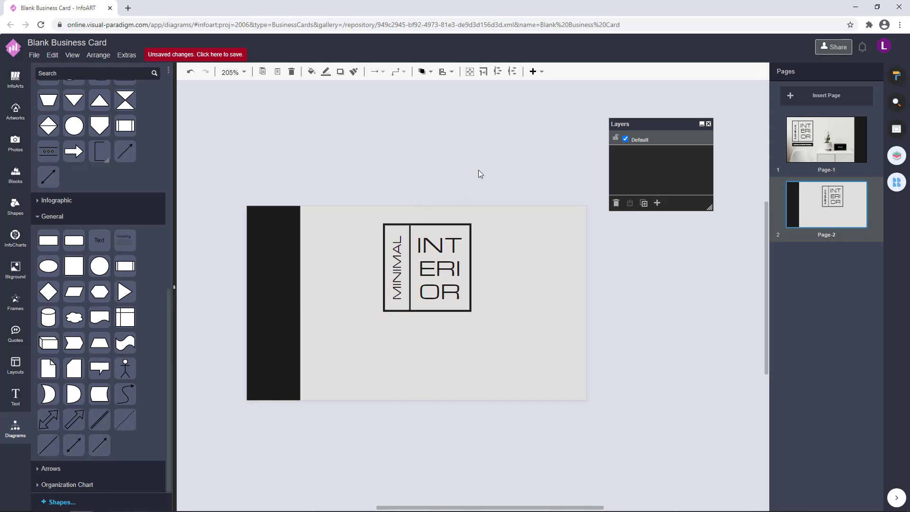
drag(512, 347, 323, 152)
click(267, 276)
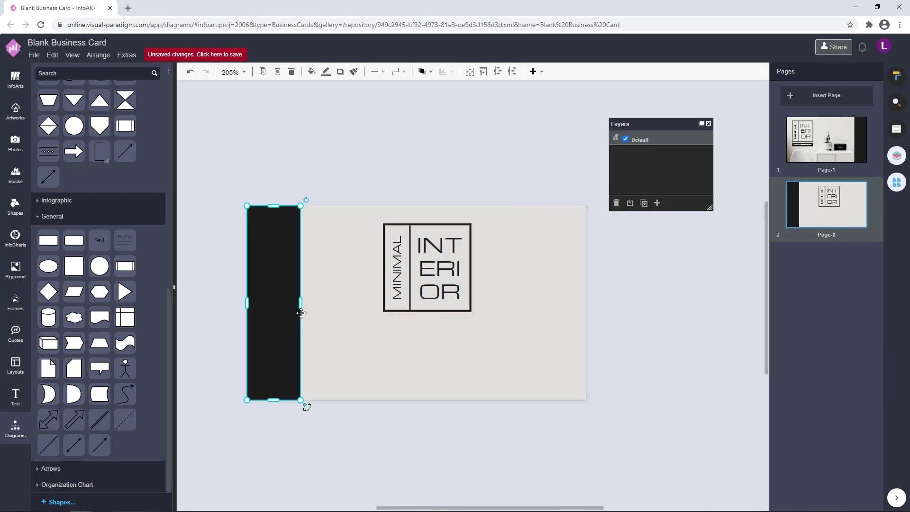
Shift the black strip off the left edge and move the logo up and left
click(313, 222)
click(299, 306)
drag(285, 308, 229, 327)
click(422, 275)
drag(421, 275, 411, 272)
click(497, 302)
mouse_move(525, 377)
mouse_down()
mouse_move(312, 244)
mouse_move(256, 159)
mouse_up()
click(359, 209)
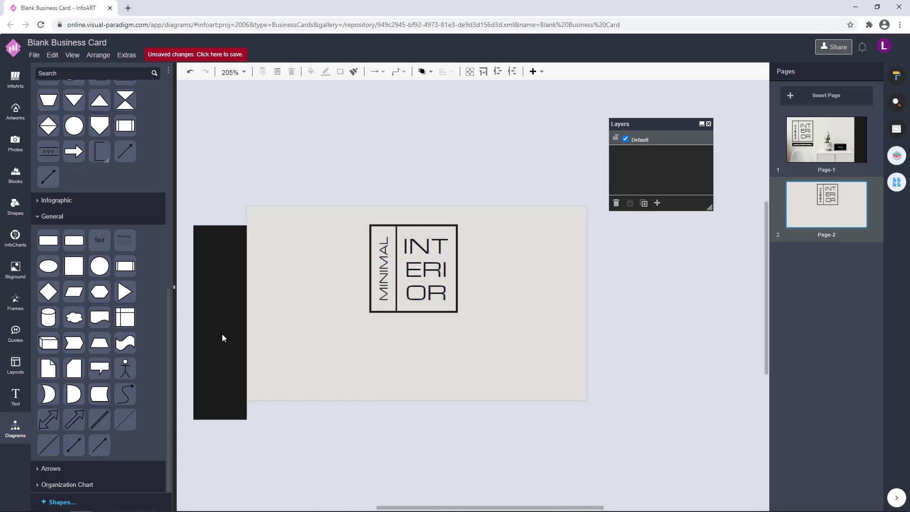
drag(223, 338, 550, 272)
Fine-tune the MINIMAL INTERIOR logo group's position, nudging it slightly down
click(489, 425)
drag(488, 425, 290, 142)
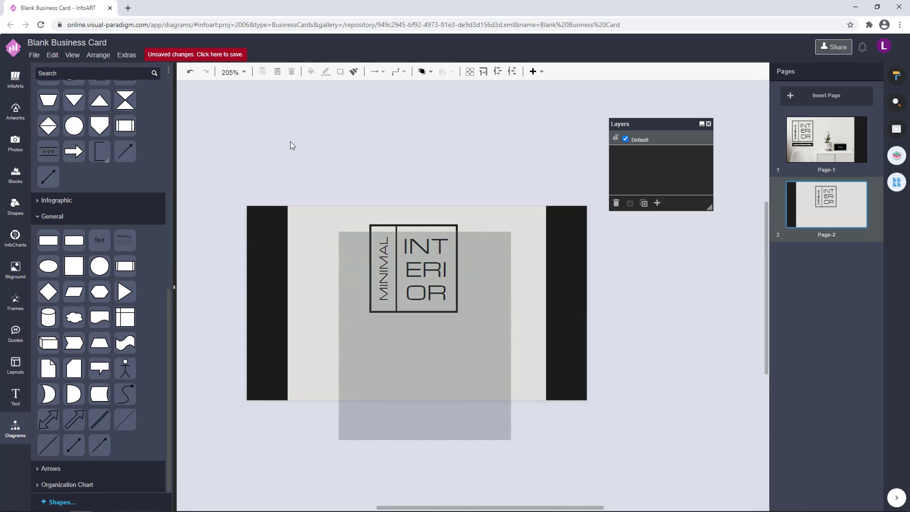
drag(422, 274, 424, 274)
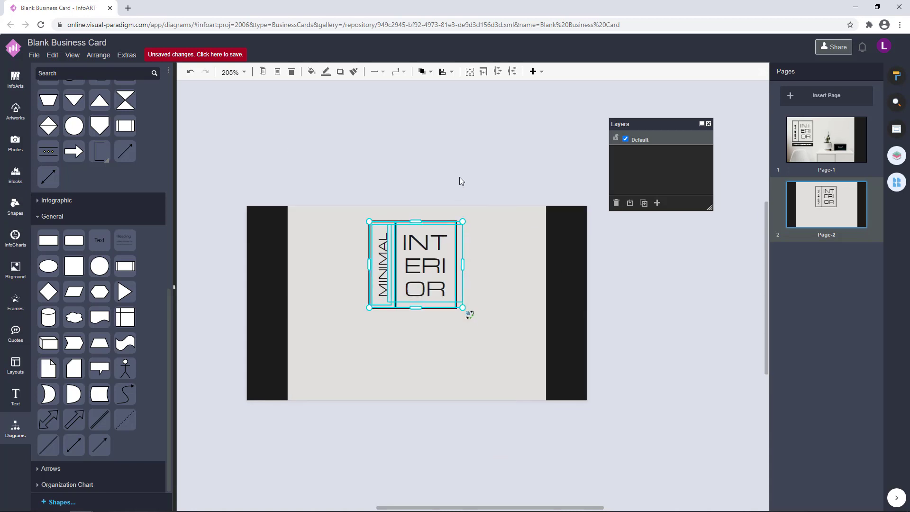
click(470, 195)
drag(515, 381, 299, 152)
key(Down)
key(Down)
key(Down)
drag(520, 389, 291, 169)
Delete the left black strip from the back card
click(806, 143)
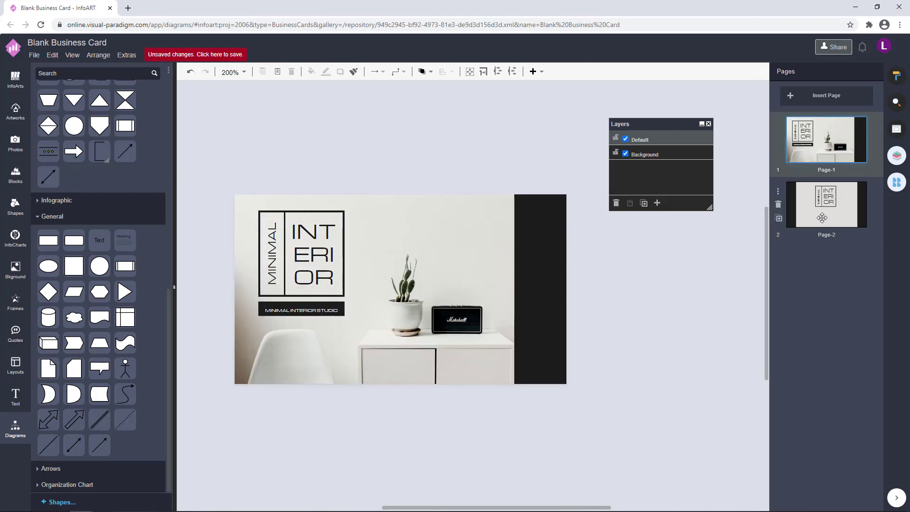
click(837, 205)
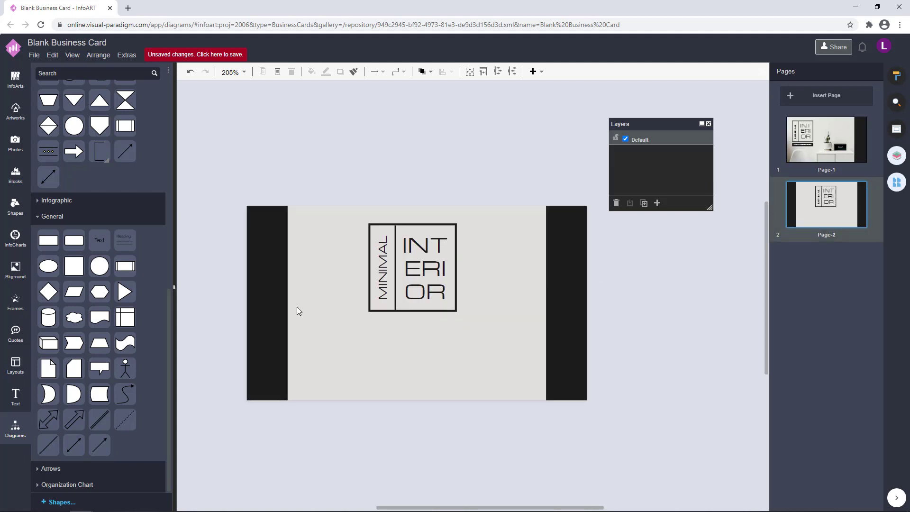
click(271, 302)
key(Delete)
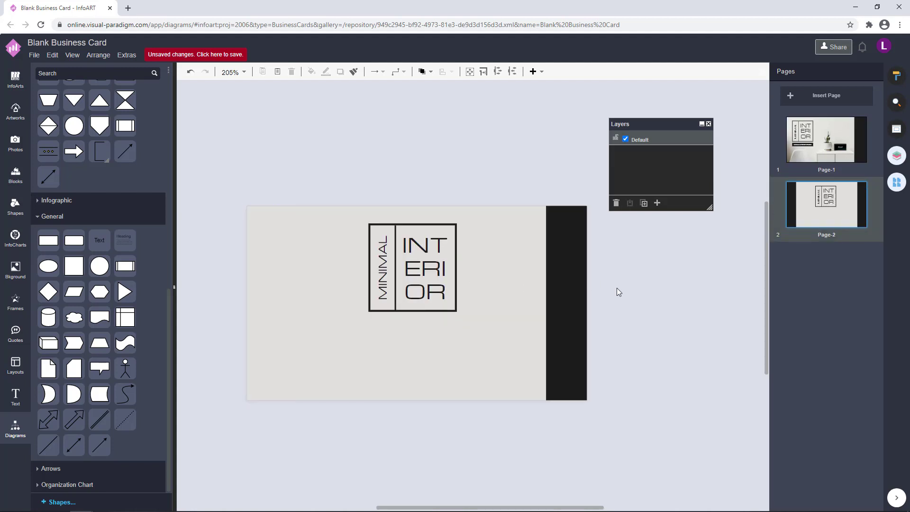
click(548, 294)
Copy the front card's black strip and paste it onto Page-2
click(827, 140)
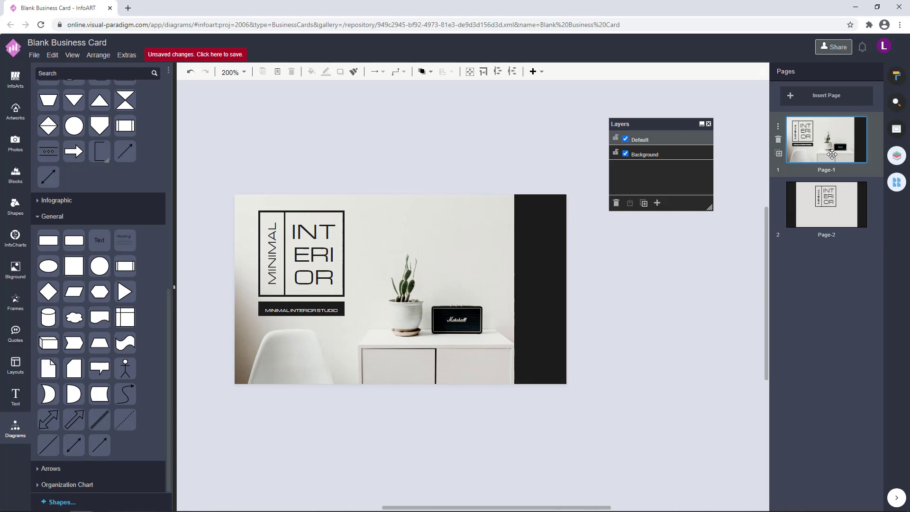
click(543, 272)
key(ctrl+c)
click(826, 204)
key(ctrl+v)
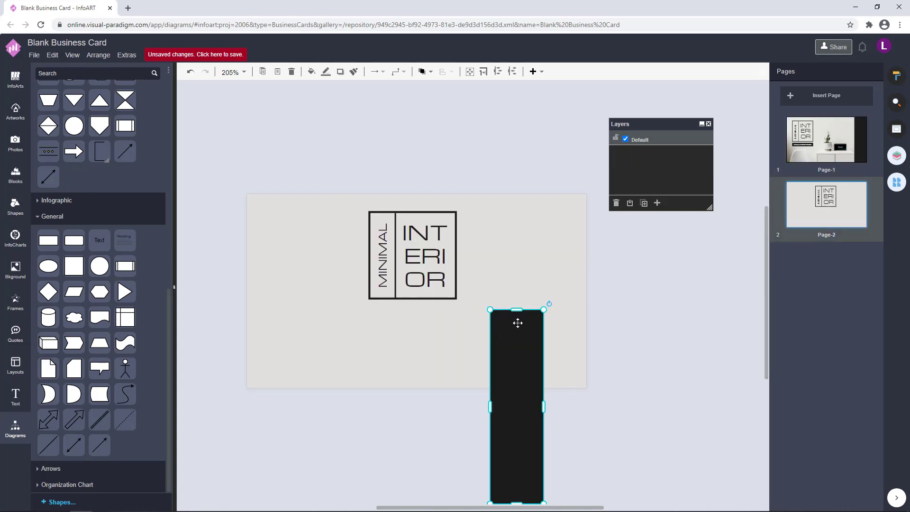
Place the pasted black strip along the card's left edge and shift the logo right
drag(518, 319, 255, 248)
click(301, 182)
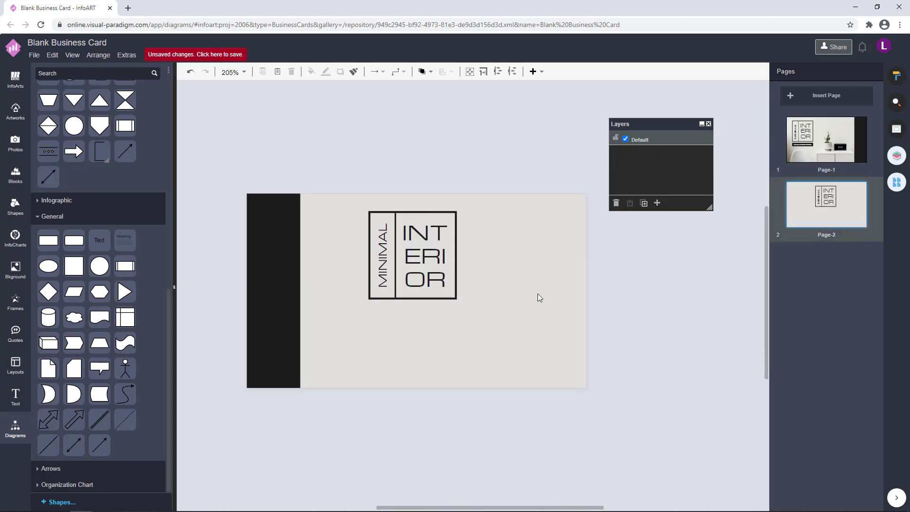
drag(536, 374, 322, 156)
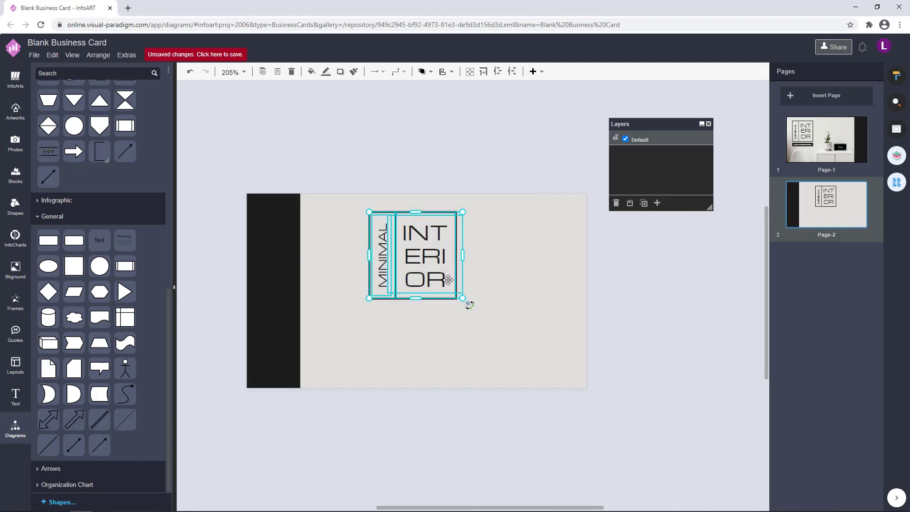
drag(410, 249, 437, 245)
click(517, 138)
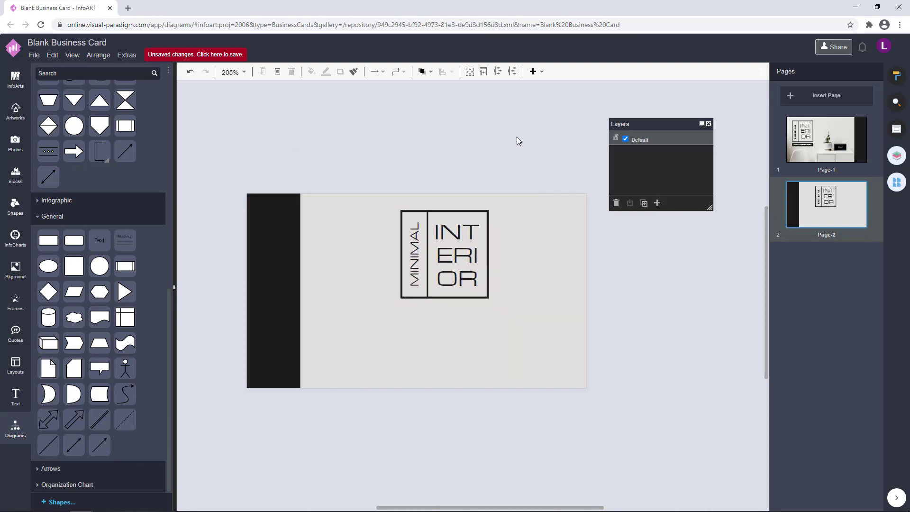
Shrink the MINIMAL INTERIOR logo and move it into the bottom-right corner
drag(607, 373, 317, 143)
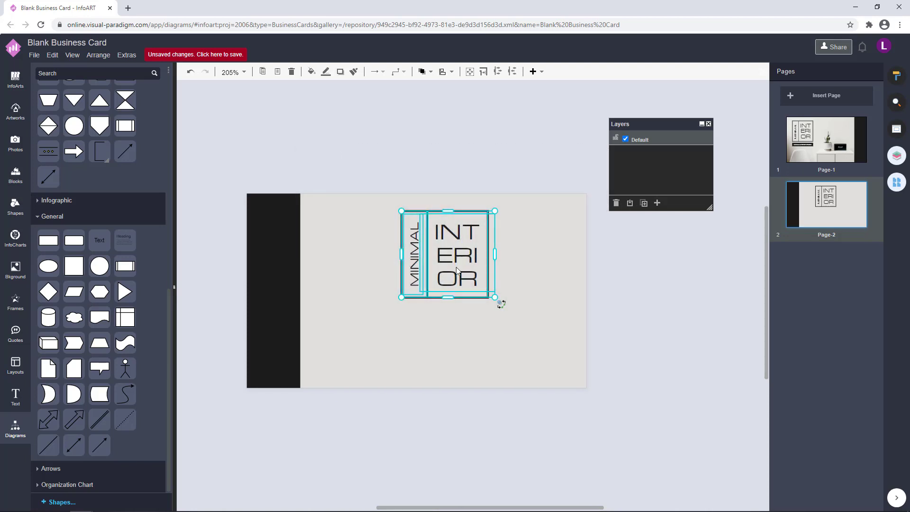
drag(454, 269, 559, 327)
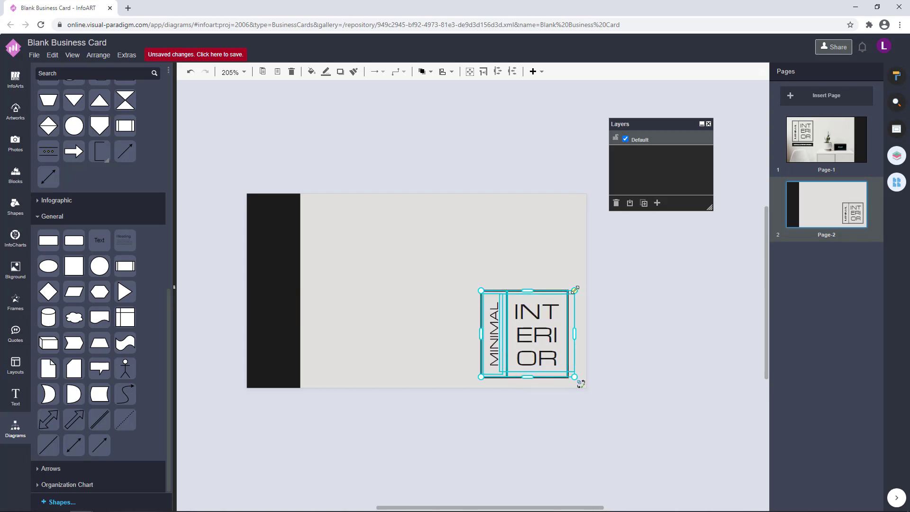
drag(575, 289, 541, 321)
drag(522, 354, 553, 358)
click(636, 341)
drag(604, 427, 456, 274)
drag(550, 354, 550, 354)
click(617, 335)
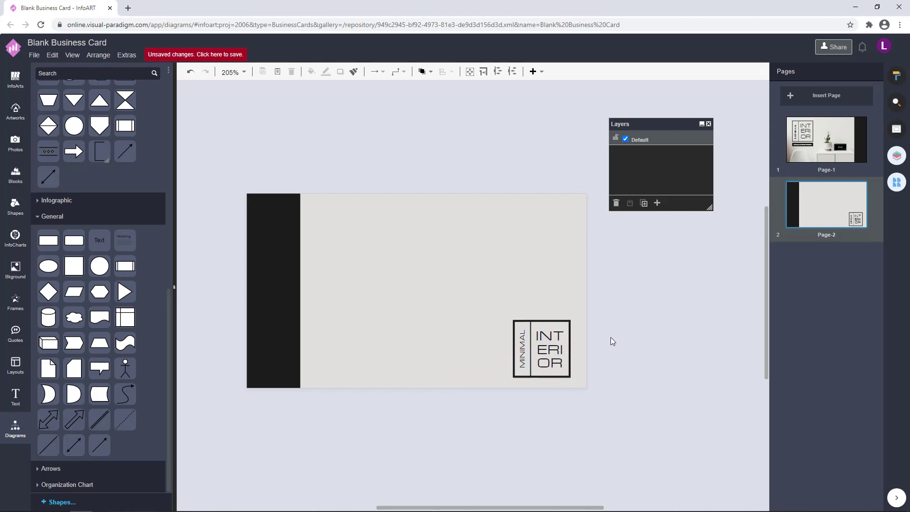
click(571, 332)
click(627, 273)
Inspect the corner logo's style and text settings, including its outline width
click(515, 320)
click(897, 75)
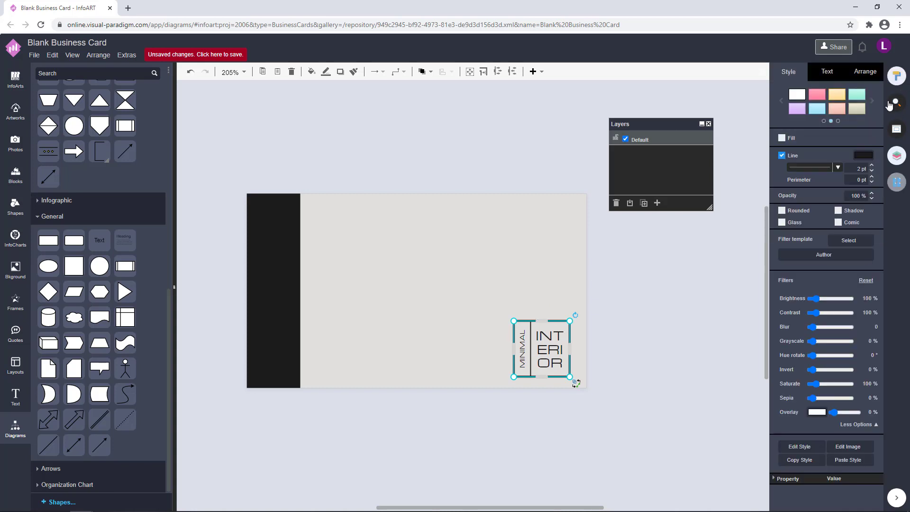
click(836, 75)
click(799, 78)
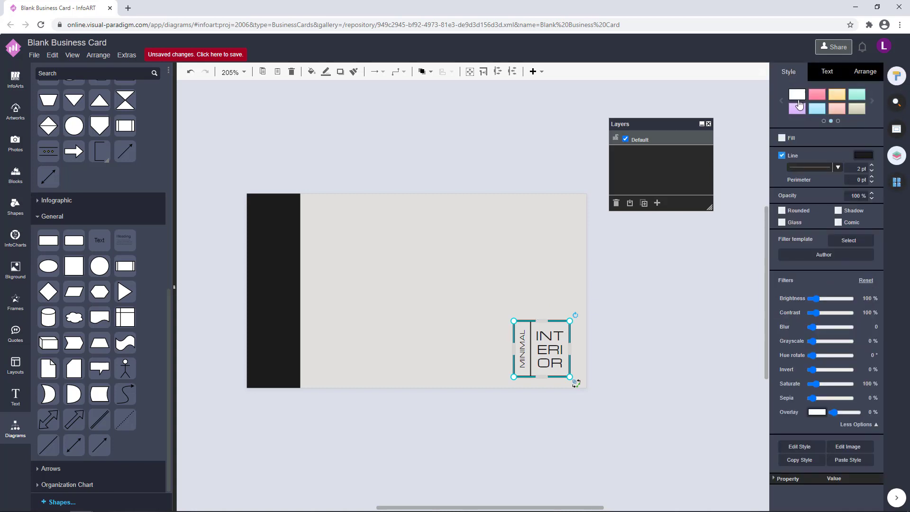
click(858, 169)
Shrink the corner logo slightly and nudge it right and up
click(679, 307)
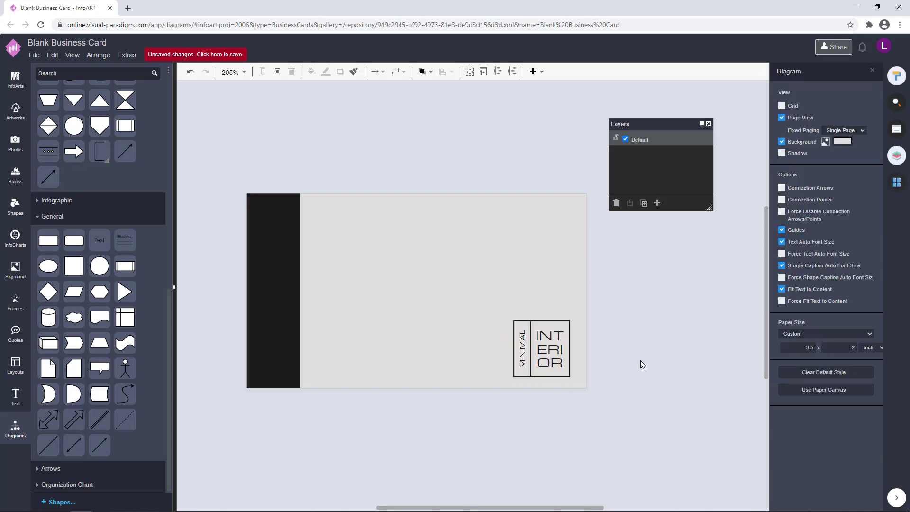
click(531, 377)
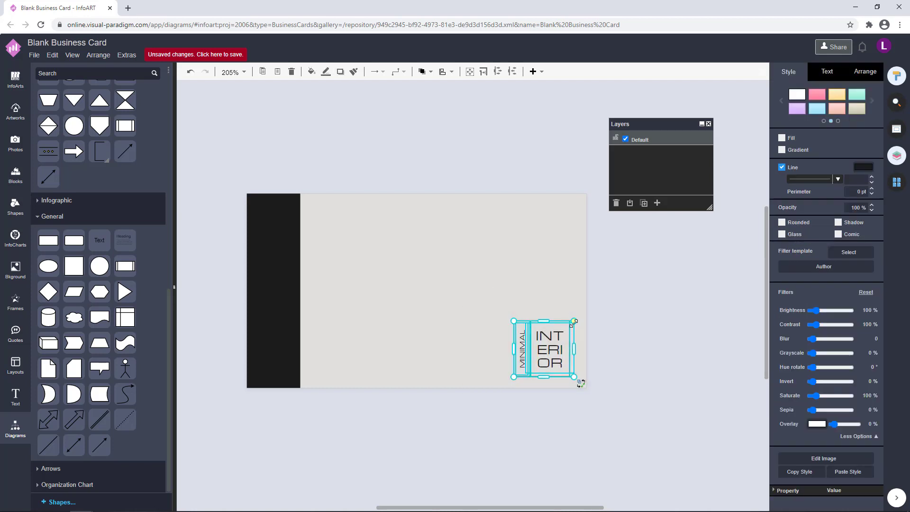
drag(574, 321, 564, 326)
click(644, 325)
drag(631, 443, 479, 290)
click(617, 338)
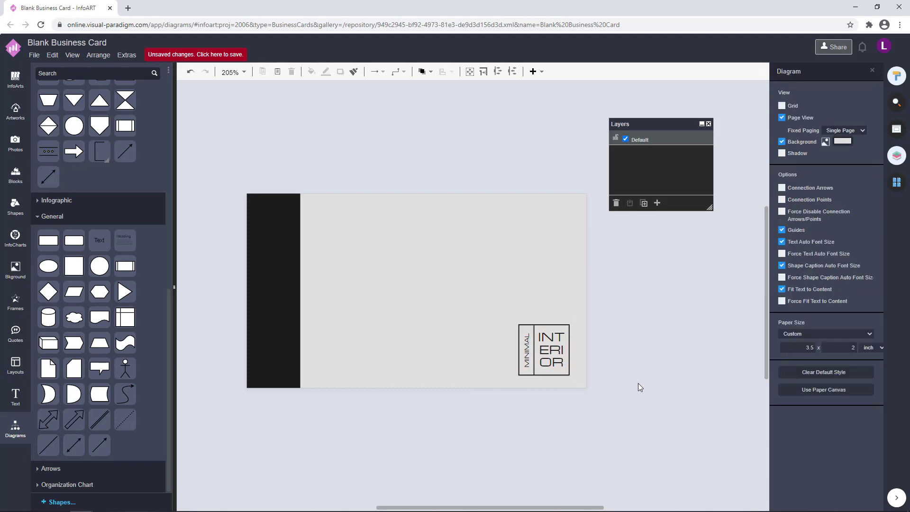
drag(628, 421, 471, 270)
drag(542, 352, 551, 351)
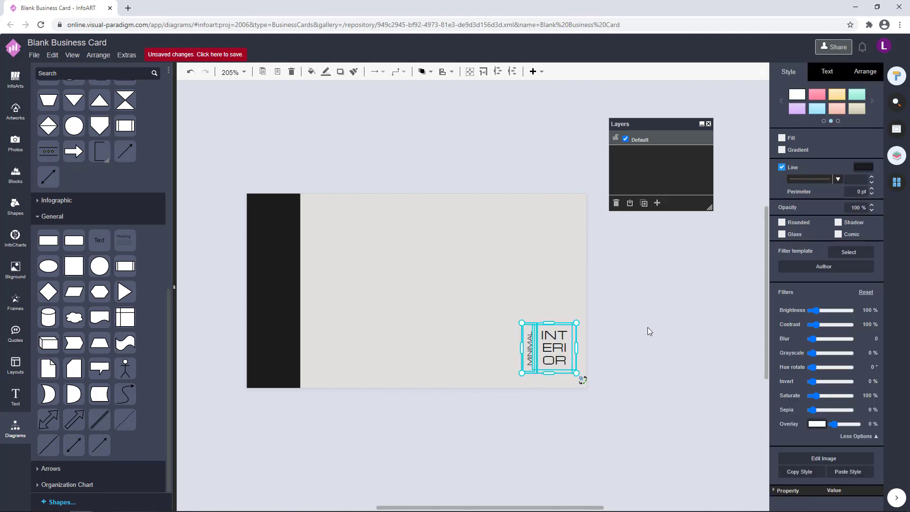
Check the logo's placement in the bottom-right corner from several selections
click(645, 334)
drag(622, 416, 458, 287)
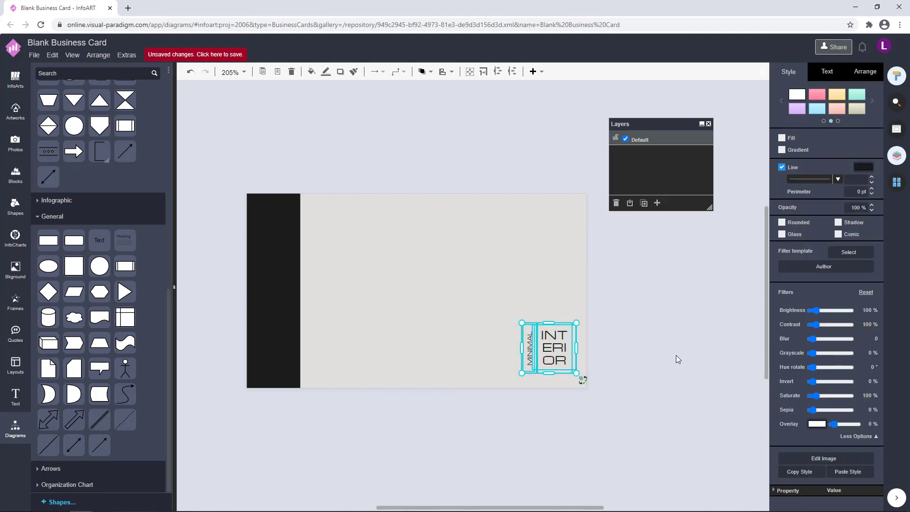
click(649, 338)
drag(644, 419, 495, 302)
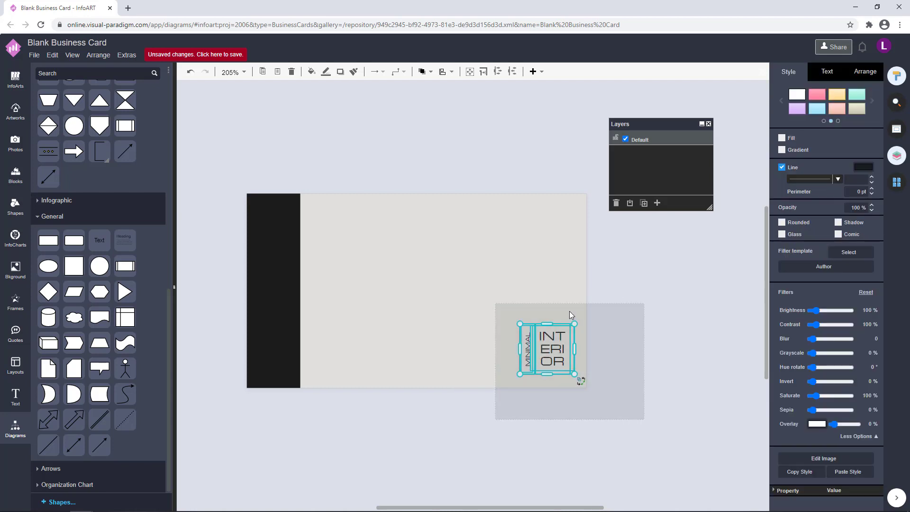
click(652, 304)
drag(647, 411, 458, 280)
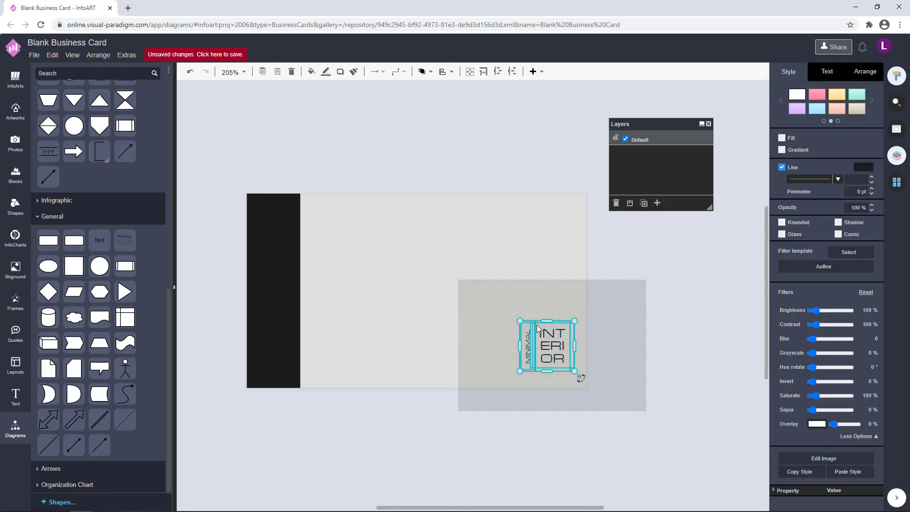
click(648, 328)
drag(641, 424, 496, 290)
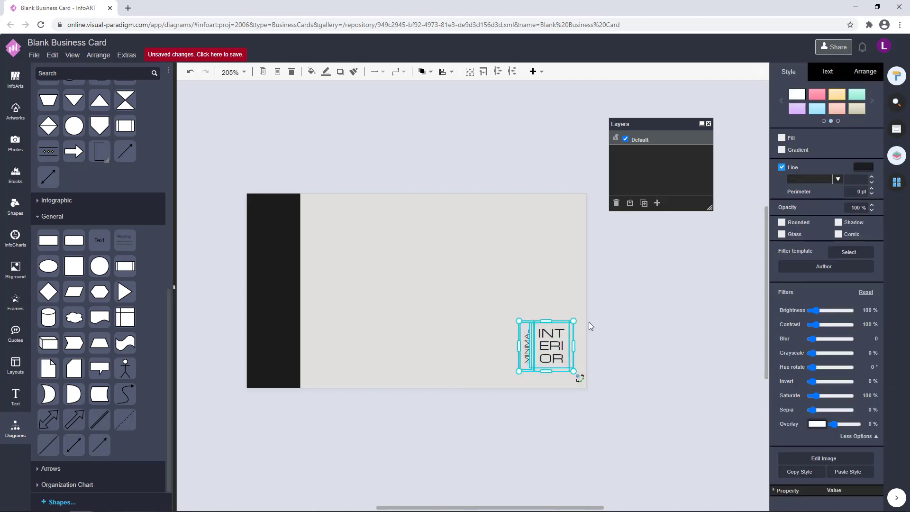
click(590, 324)
click(895, 182)
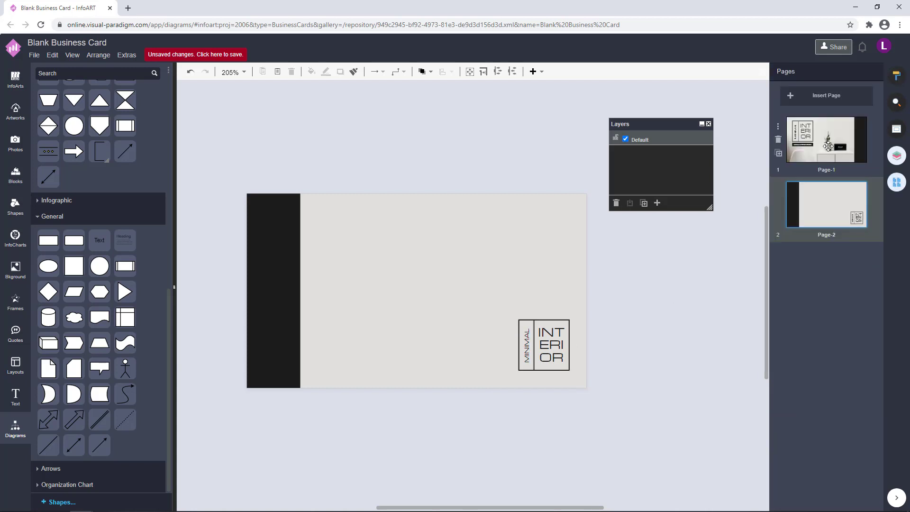
After comparing with Page-1, enlarge the corner logo slightly and nudge it left
click(825, 143)
click(841, 207)
click(839, 136)
click(794, 211)
drag(678, 402, 436, 252)
drag(518, 320, 514, 314)
click(627, 368)
drag(629, 419, 450, 293)
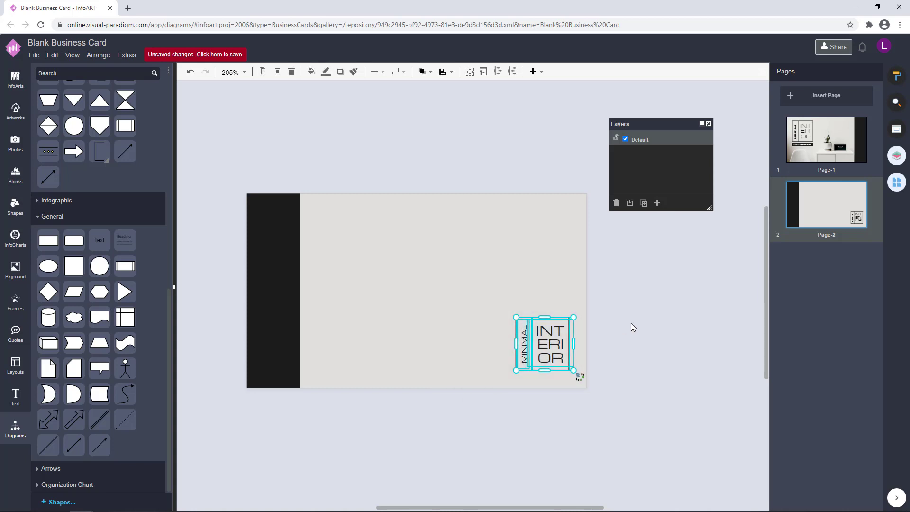
key(Left)
click(634, 326)
drag(640, 421, 485, 298)
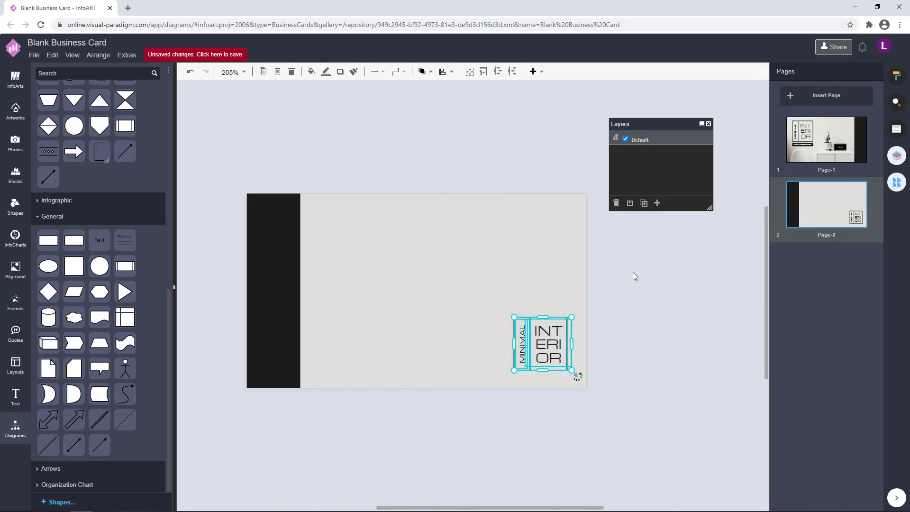
Copy the MINIMAL INTERIOR STUDIO label bar from Page-1 onto the back card and position it
click(827, 139)
click(332, 310)
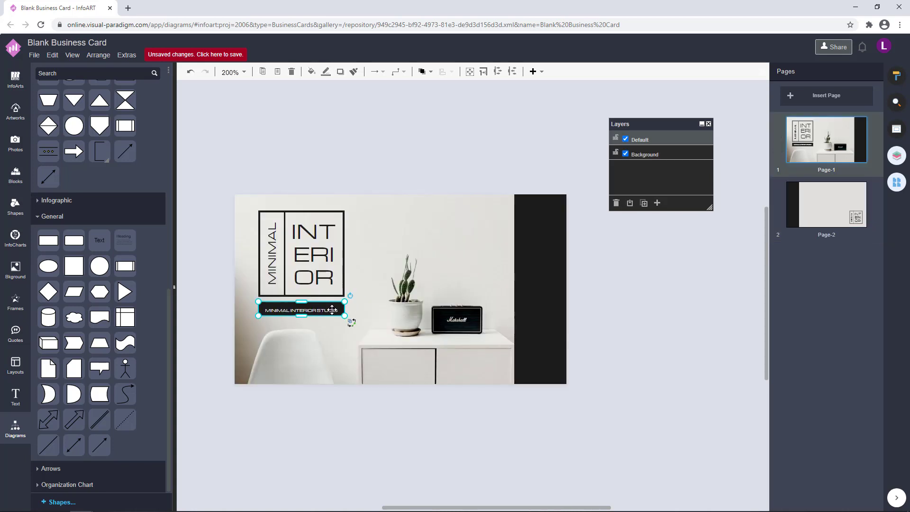
click(815, 205)
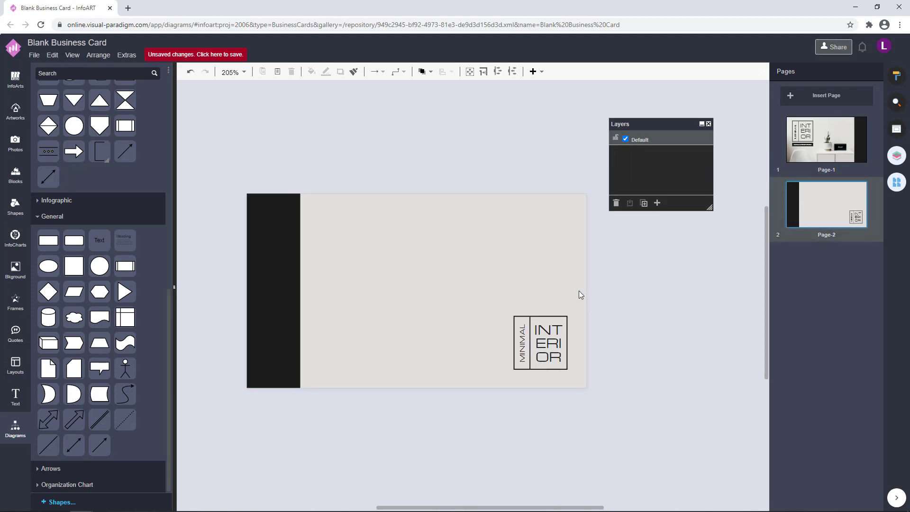
key(ctrl+v)
drag(628, 312, 345, 327)
click(825, 144)
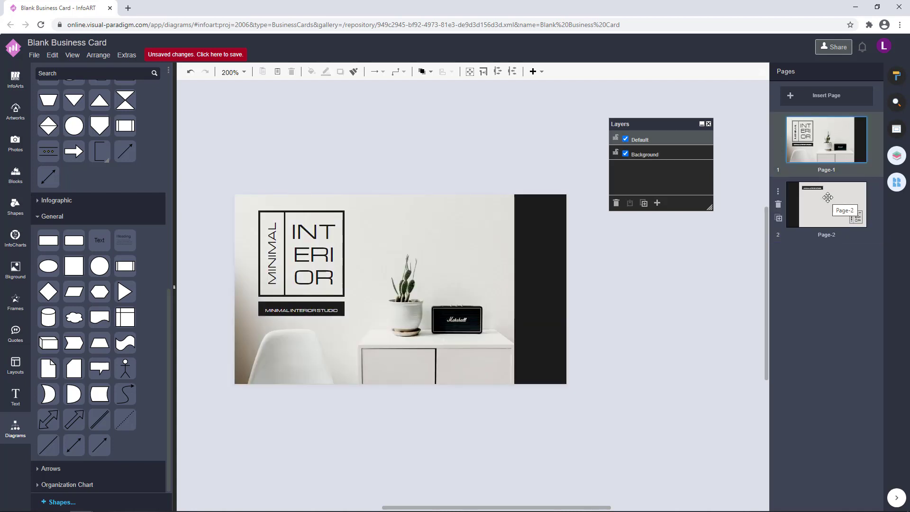
On Page-2, replace the pasted bar's MINIMAL INTERIOR STUDIO text with the studio phone number
click(828, 198)
click(386, 320)
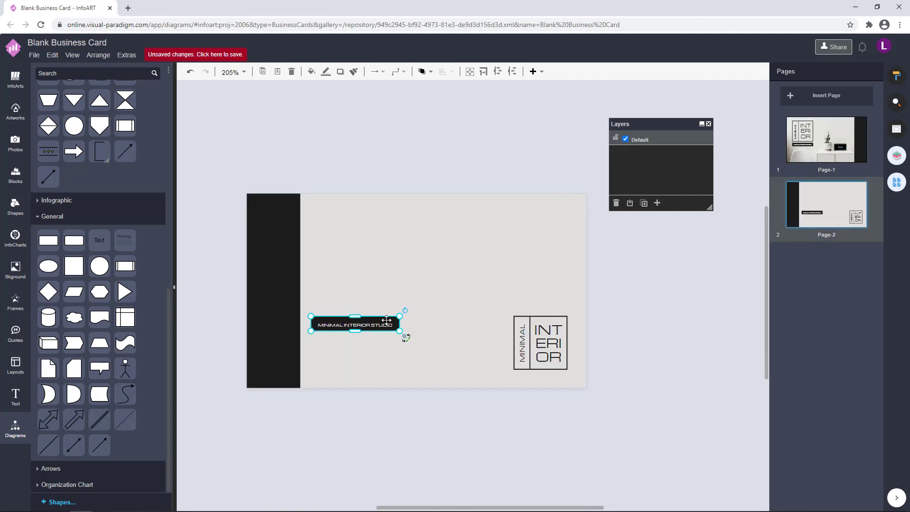
double_click(387, 320)
key(BackSpace)
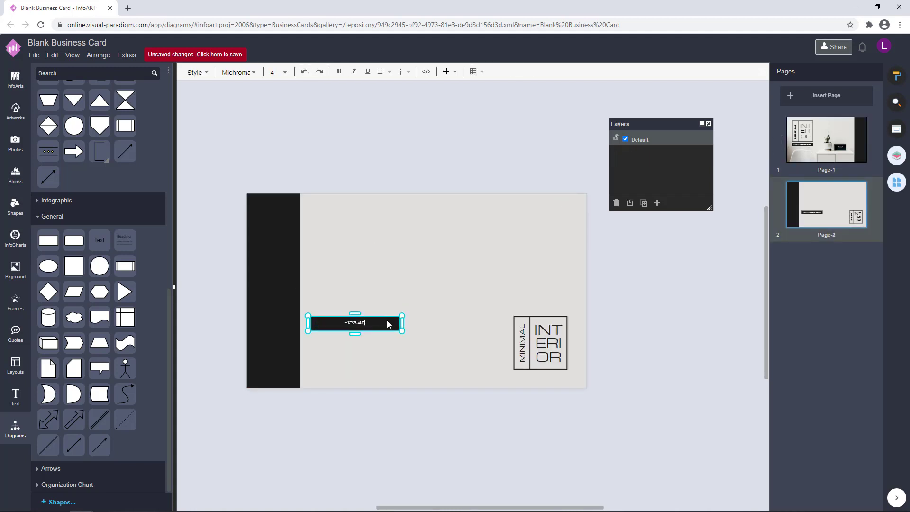
text(+123 456 789 000)
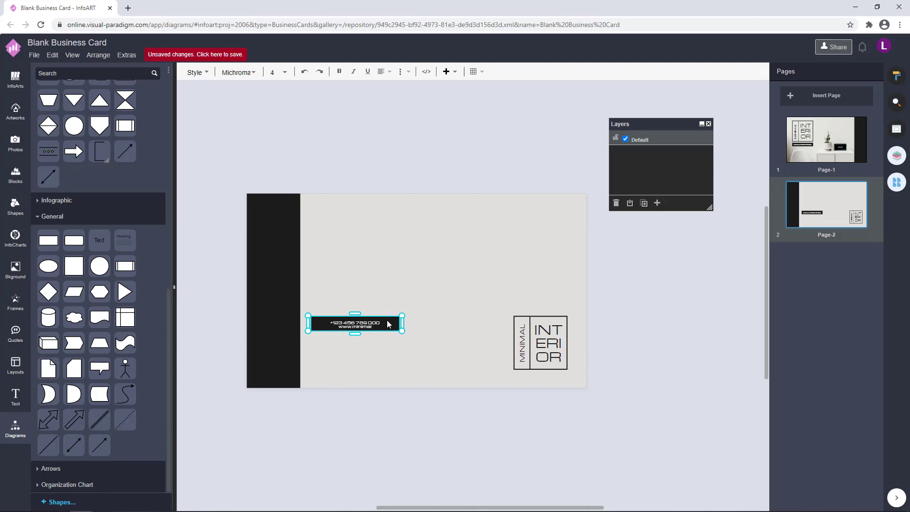
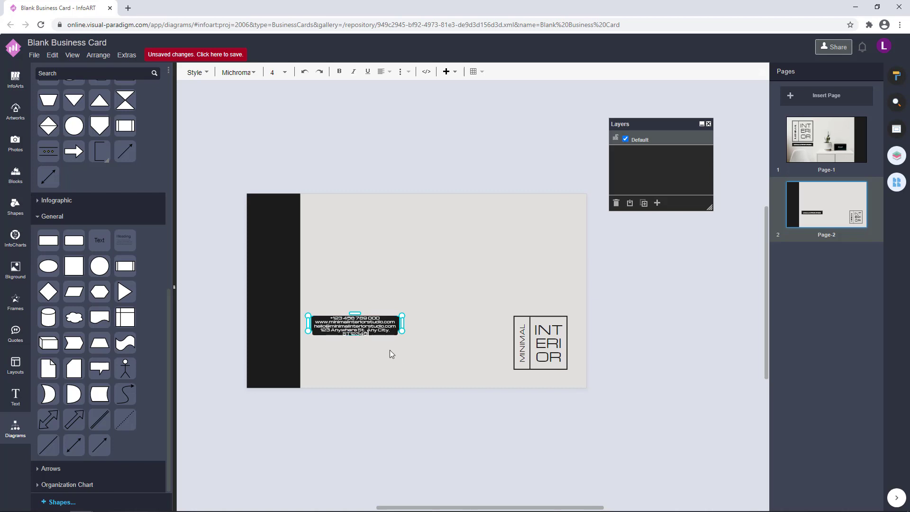
Move the contact box lower and reduce its text line height to 90%
drag(405, 341, 406, 366)
key(F2)
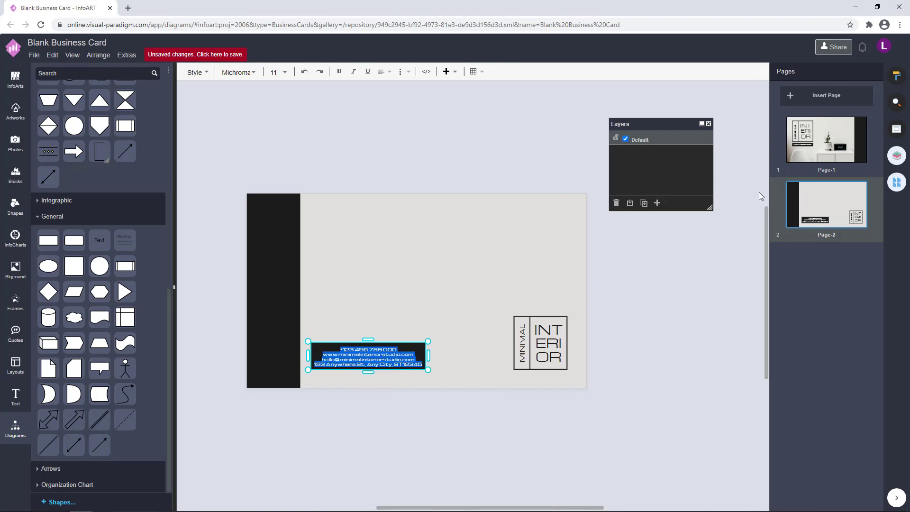
click(896, 77)
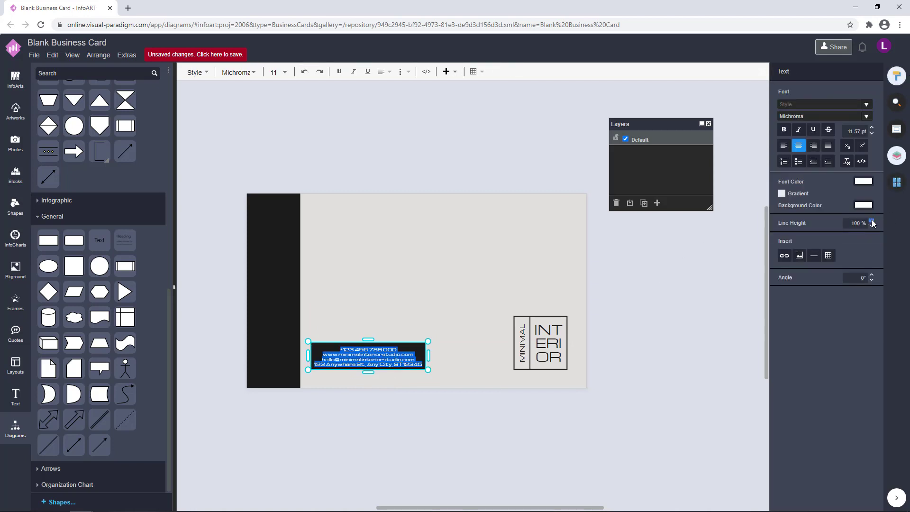
click(871, 221)
click(871, 220)
click(872, 225)
click(872, 226)
click(872, 226)
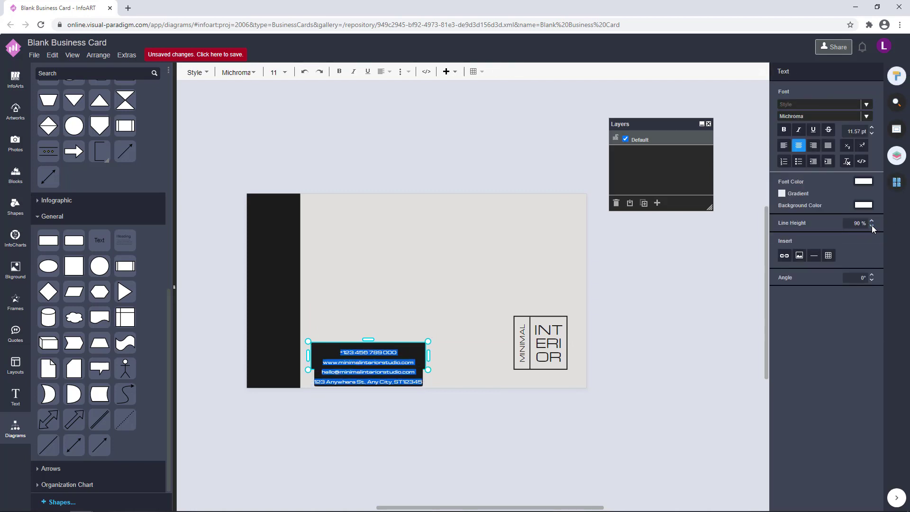
click(871, 226)
click(604, 361)
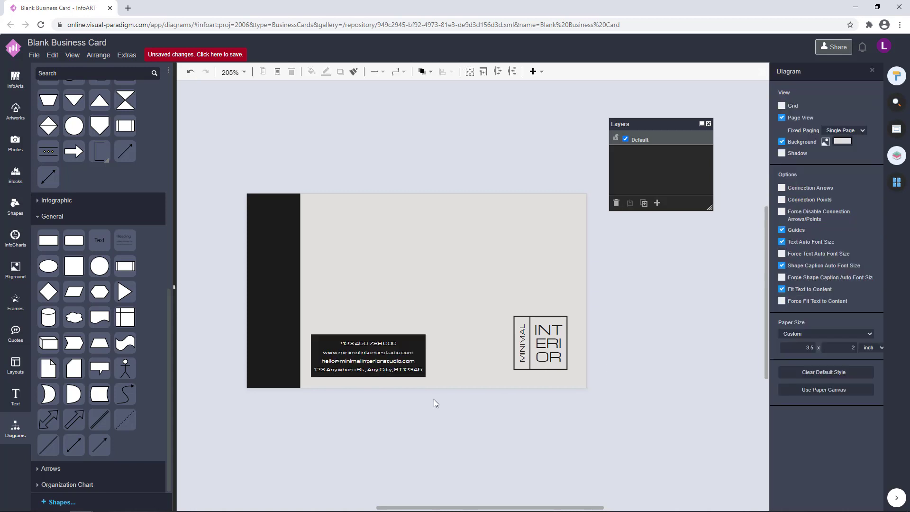
Nudge the contact box slightly up, then switch to the photo front page, Page-1
drag(393, 365, 393, 359)
click(483, 431)
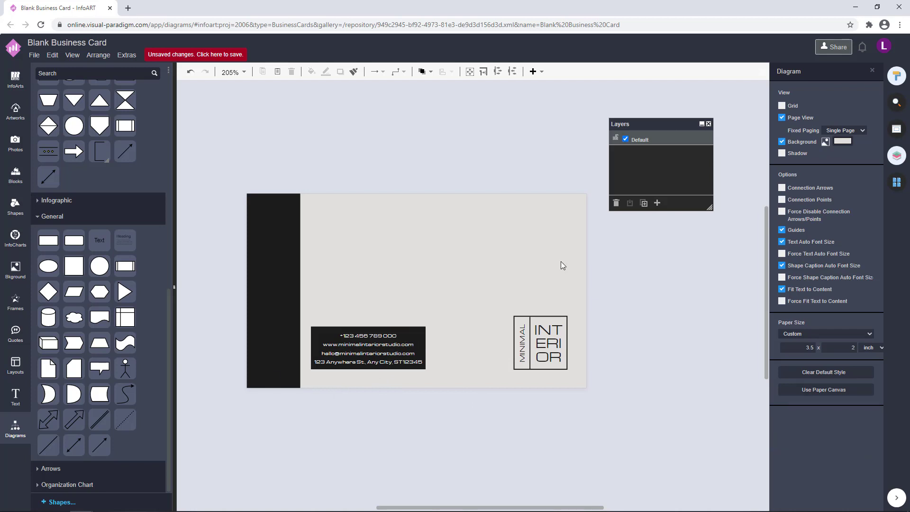
click(897, 182)
click(811, 161)
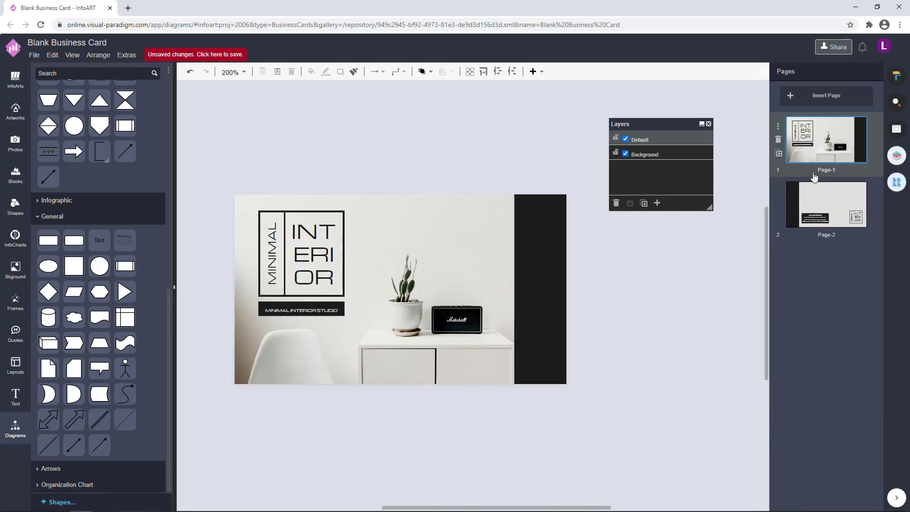
Back on Page-2, shift the contact box up and right, comparing against the front page
click(792, 227)
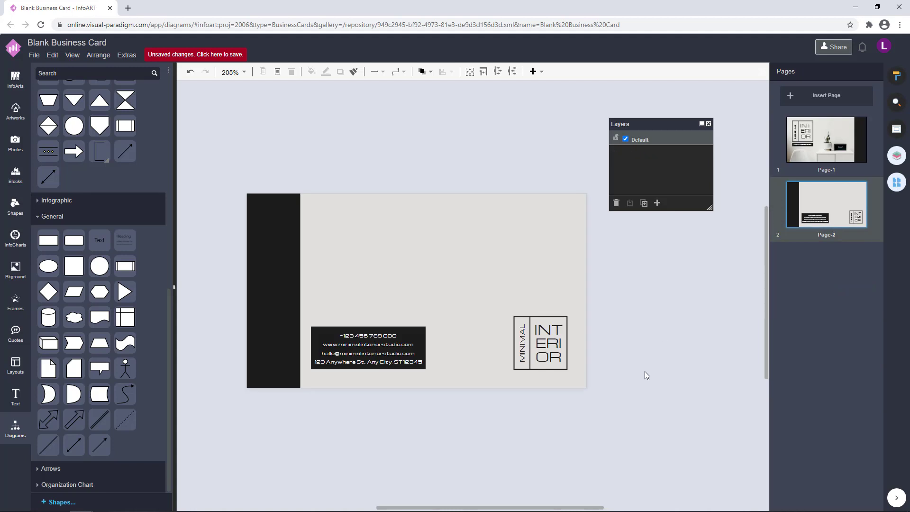
drag(642, 412, 499, 259)
click(658, 319)
drag(381, 353, 455, 362)
click(843, 143)
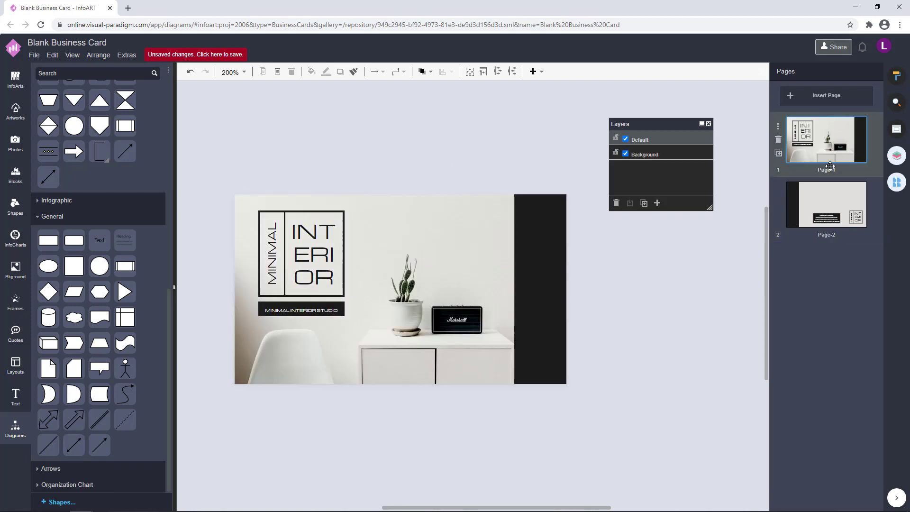
click(821, 224)
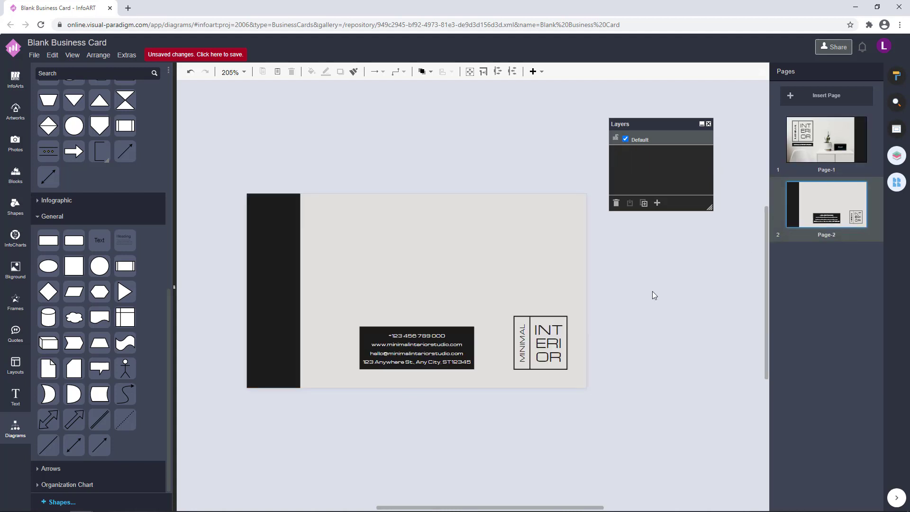
Try a layout with the logo at lower-left and the contact box beside it
drag(434, 355, 492, 239)
drag(614, 408, 476, 260)
drag(543, 345, 350, 348)
drag(489, 324, 488, 324)
drag(449, 226, 421, 342)
click(596, 291)
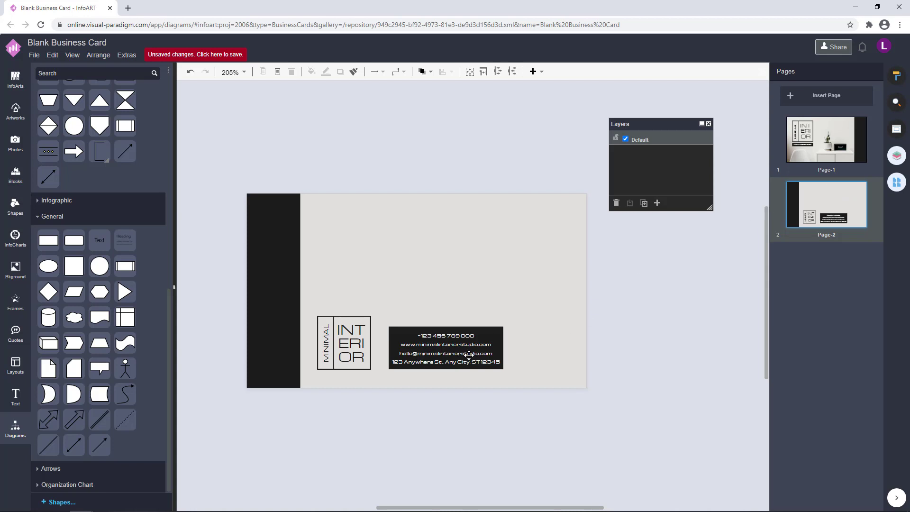
Move the contact box above the card and the logo to the card's bottom-right
drag(469, 355, 476, 142)
drag(425, 442, 291, 272)
drag(355, 350, 552, 349)
Remove the contact box's fill, set its text 1C1C1C and left-aligned, and move it to the card's lower left
click(704, 308)
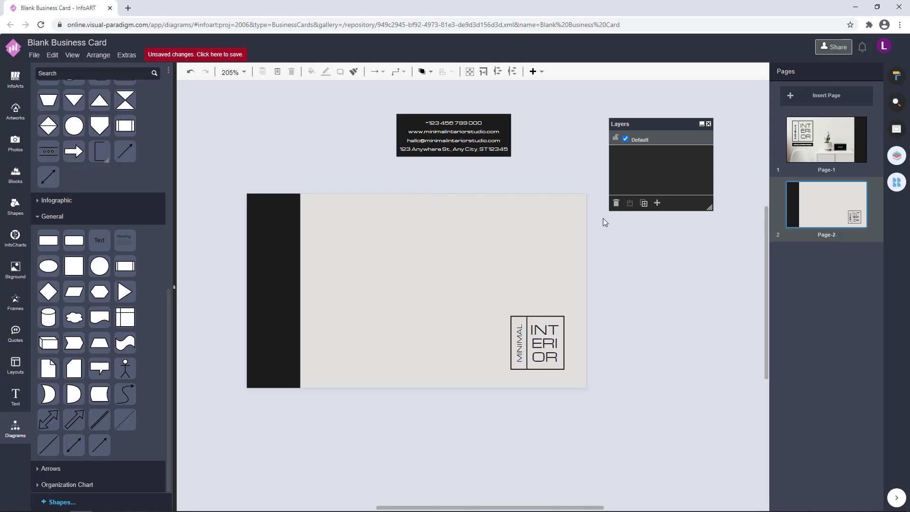
click(474, 153)
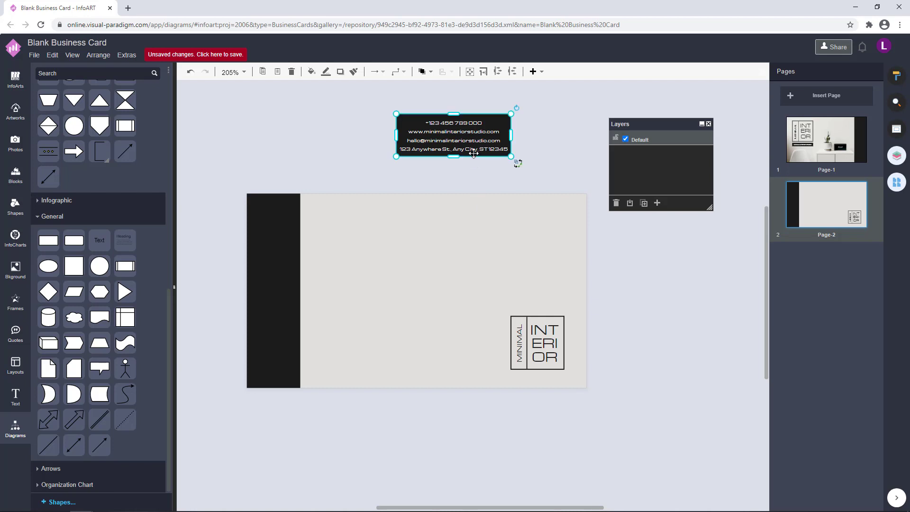
click(897, 76)
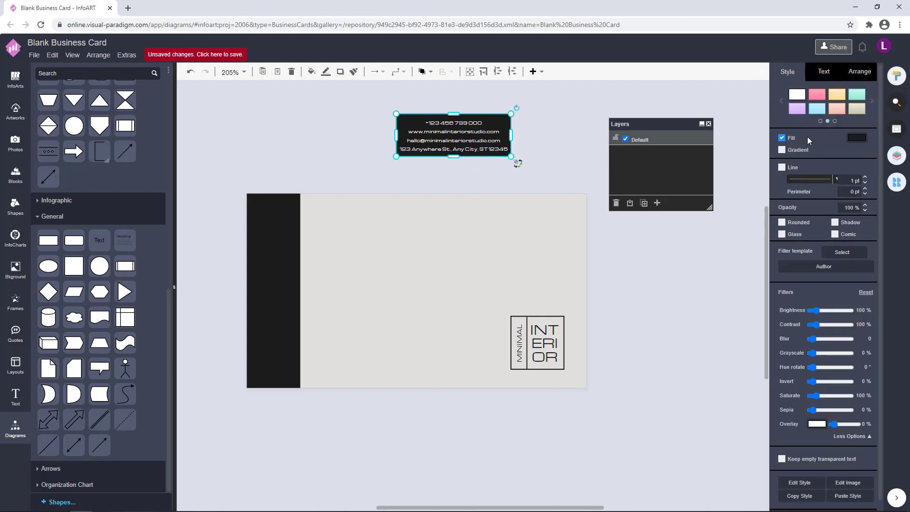
click(782, 138)
click(828, 74)
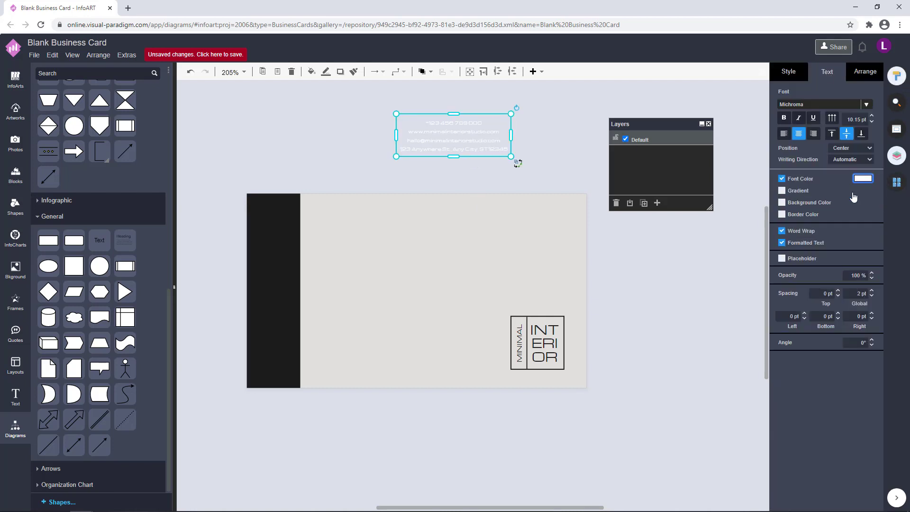
click(863, 178)
click(821, 272)
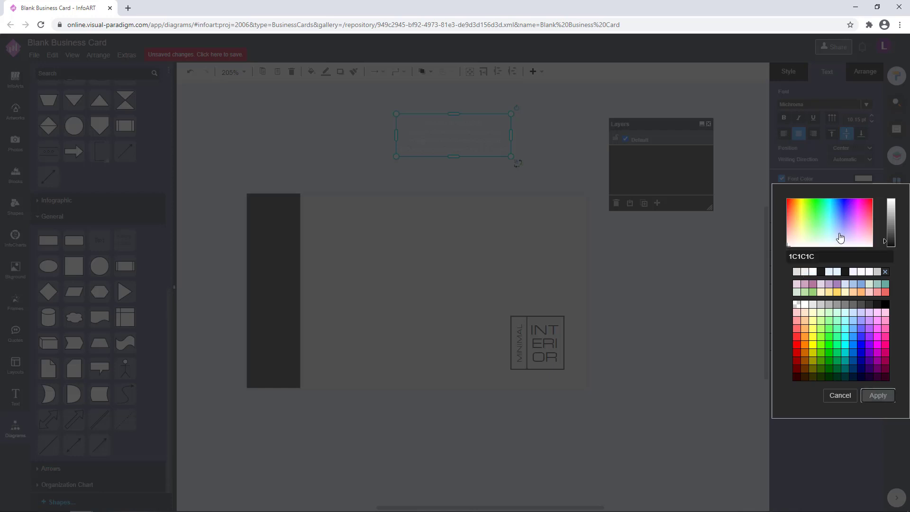
key(Return)
click(784, 135)
drag(446, 137, 362, 350)
Nudge the contact text right, down, up and right again with the arrow keys
click(661, 324)
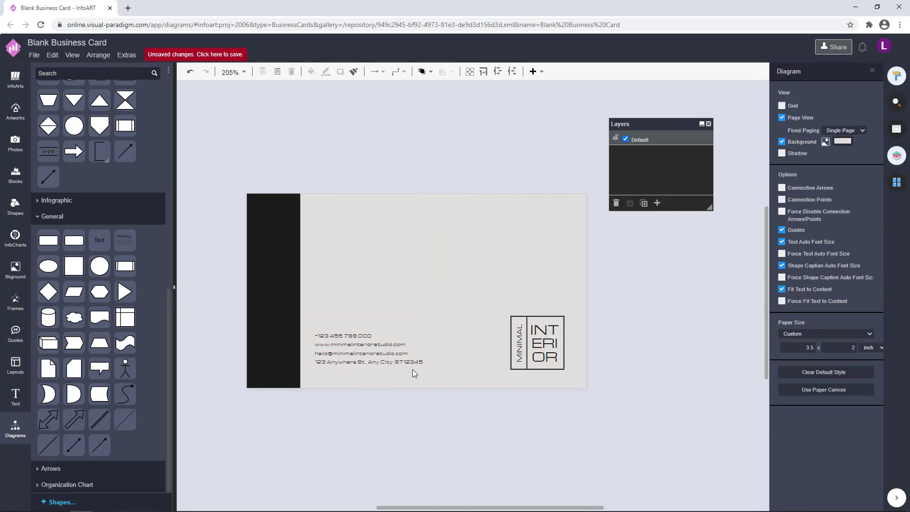
click(384, 351)
click(623, 338)
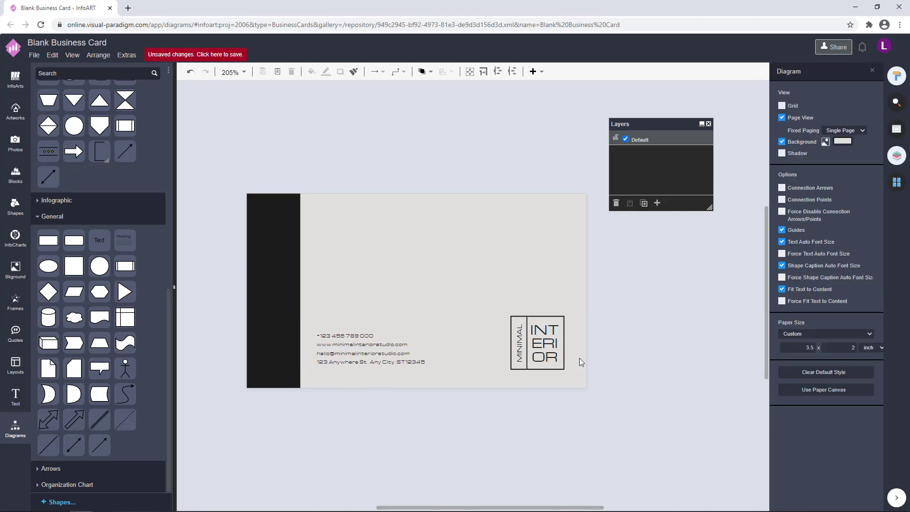
click(370, 355)
click(639, 342)
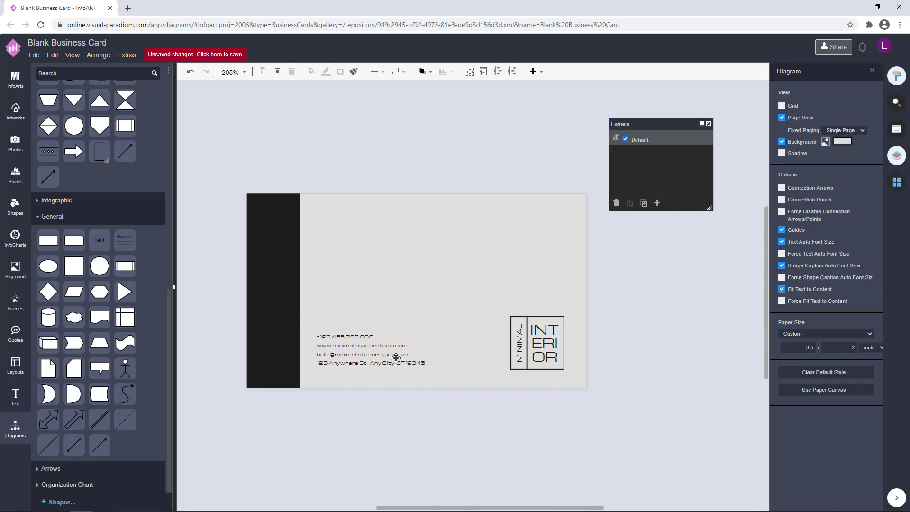
click(396, 359)
key(Right)
key(Right)
key(Right)
key(Right)
key(Right)
key(Right)
key(Right)
key(Right)
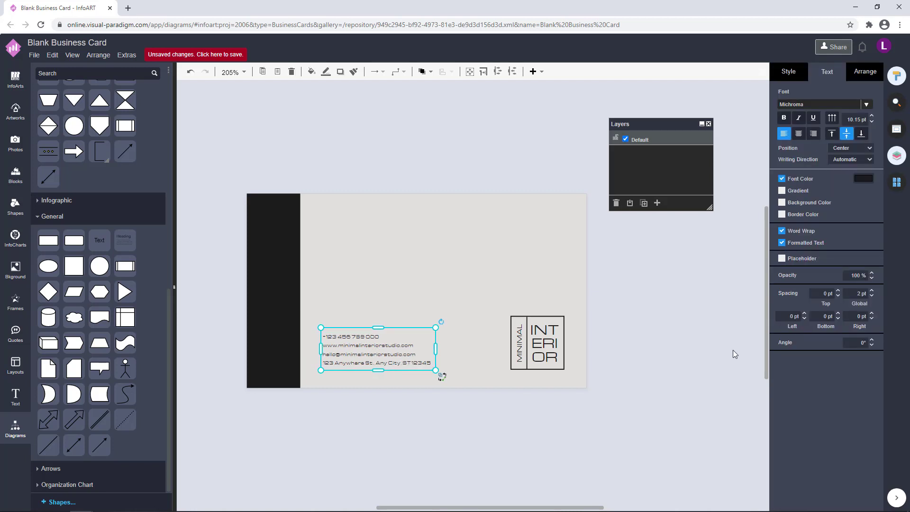
click(733, 349)
click(429, 355)
key(Down)
key(Down)
key(Down)
key(Down)
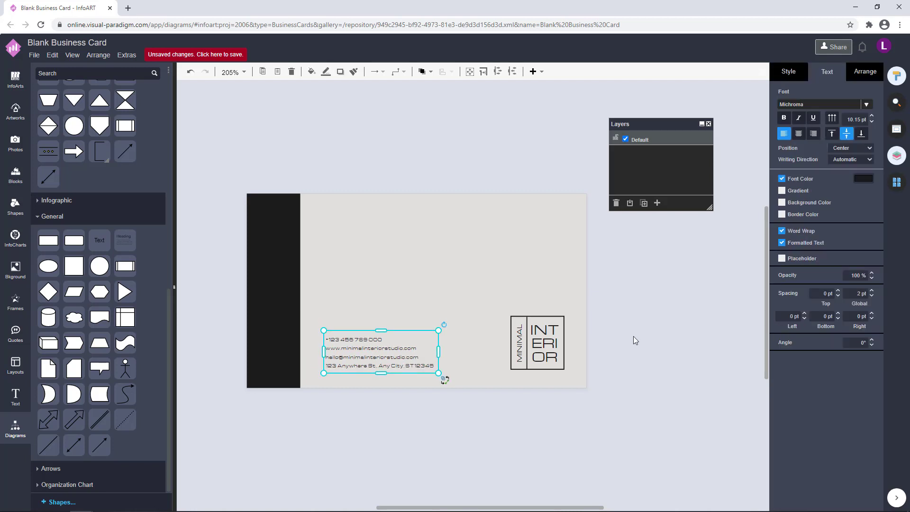
click(601, 340)
click(402, 357)
key(Up)
click(655, 321)
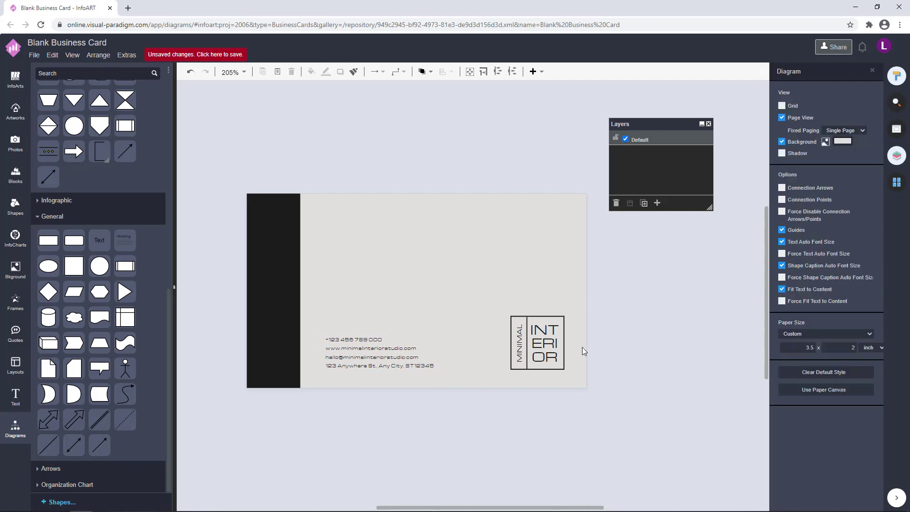
click(419, 355)
key(Right)
key(Right)
click(687, 316)
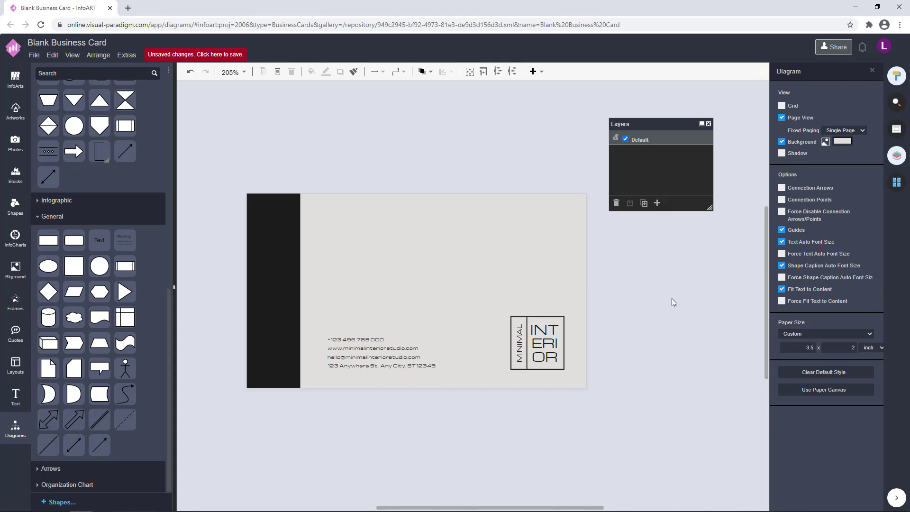
Nudge the logo up-left and shift the contact text up into line beside it
click(557, 368)
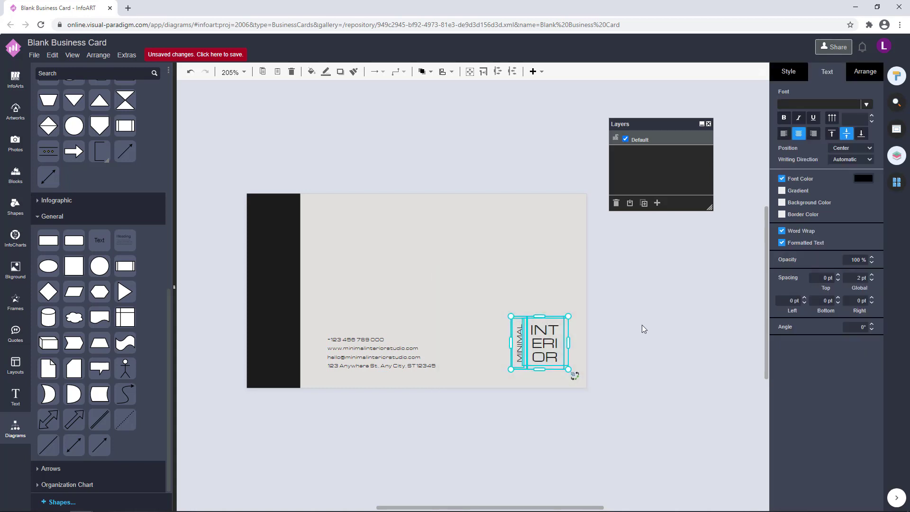
key(Left)
key(Left)
key(Left)
key(Up)
key(Up)
key(Up)
key(Up)
key(Up)
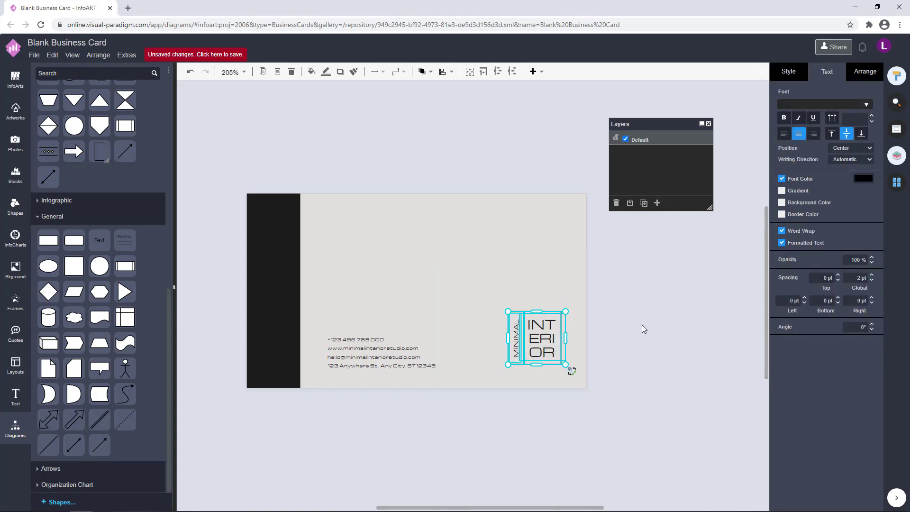
click(411, 356)
drag(373, 356, 372, 347)
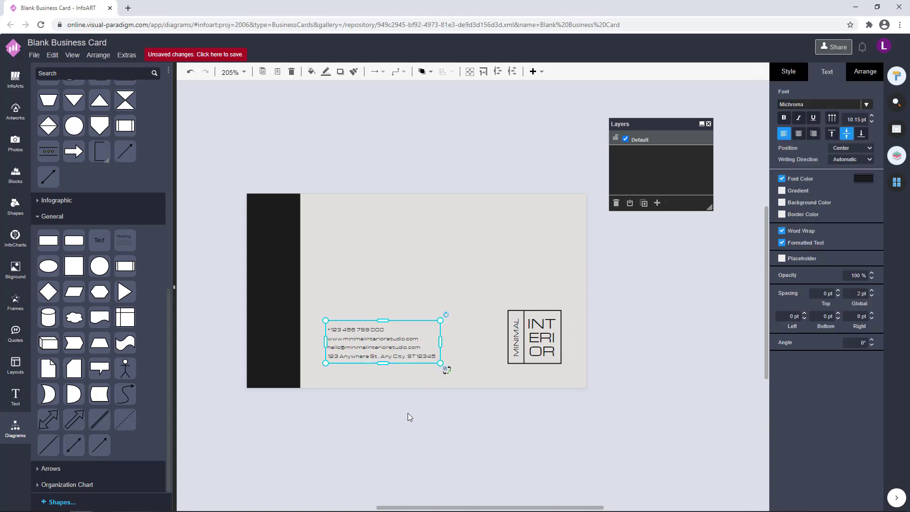
click(410, 417)
click(382, 348)
key(Down)
key(Down)
key(Down)
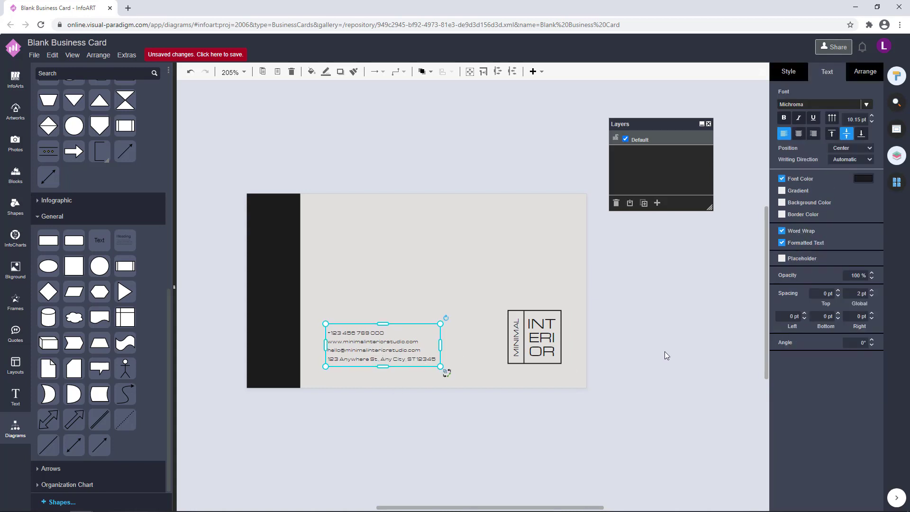
key(Down)
click(643, 356)
click(380, 345)
key(Up)
key(Up)
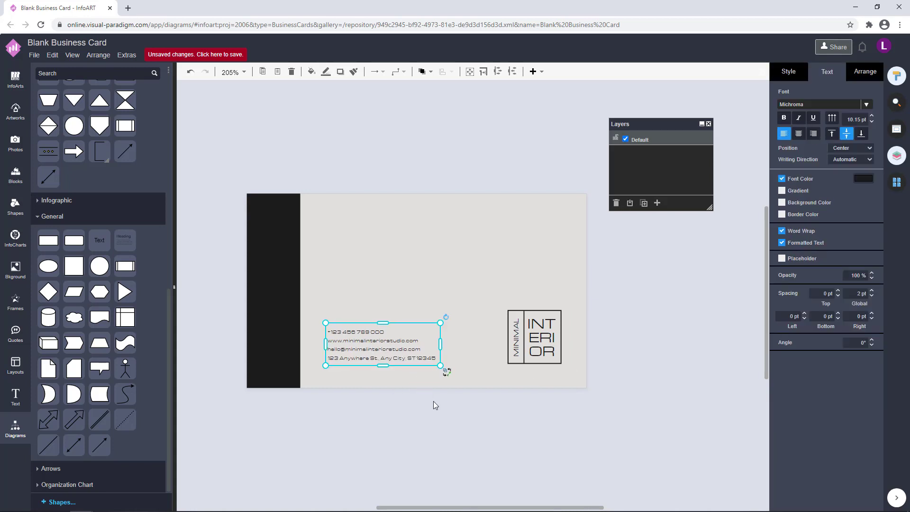
click(587, 405)
click(366, 341)
key(Up)
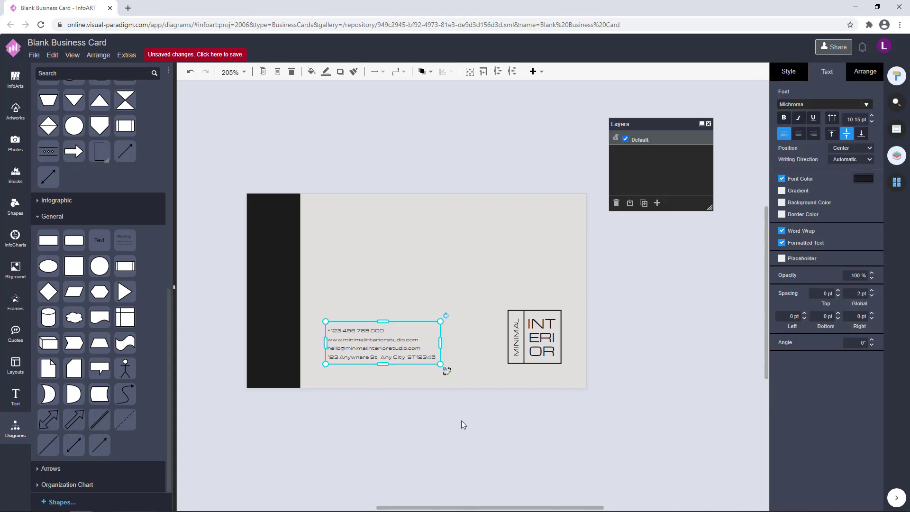
click(464, 414)
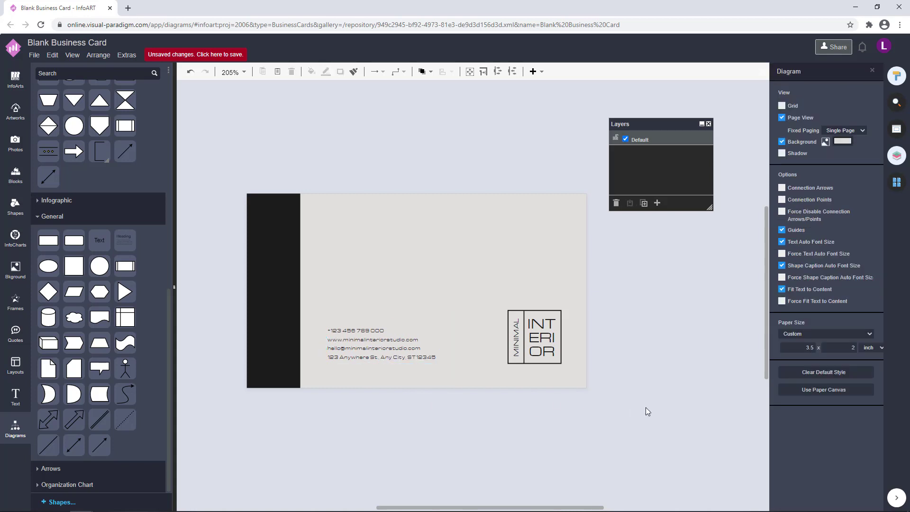
click(355, 347)
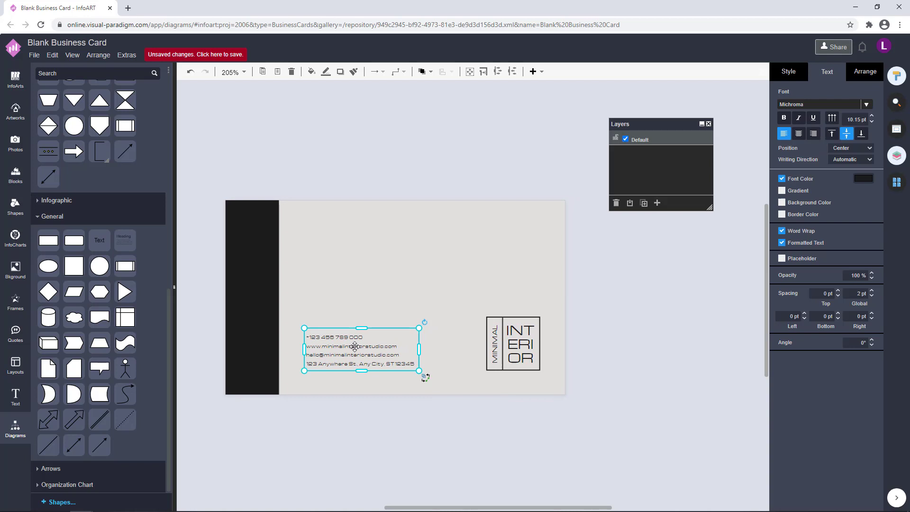
click(610, 338)
Group the contact text and logo with Ctrl+G, then display the front page, Page-1
drag(627, 405, 422, 275)
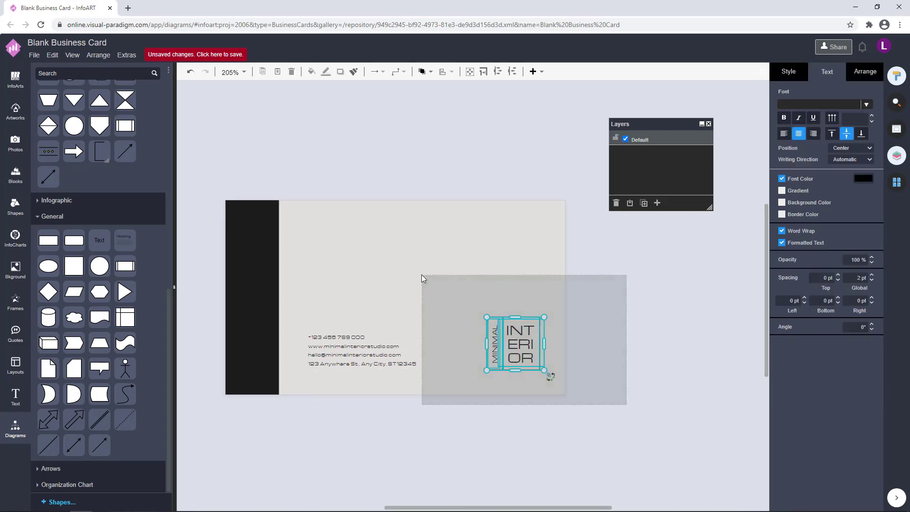
click(614, 323)
click(344, 346)
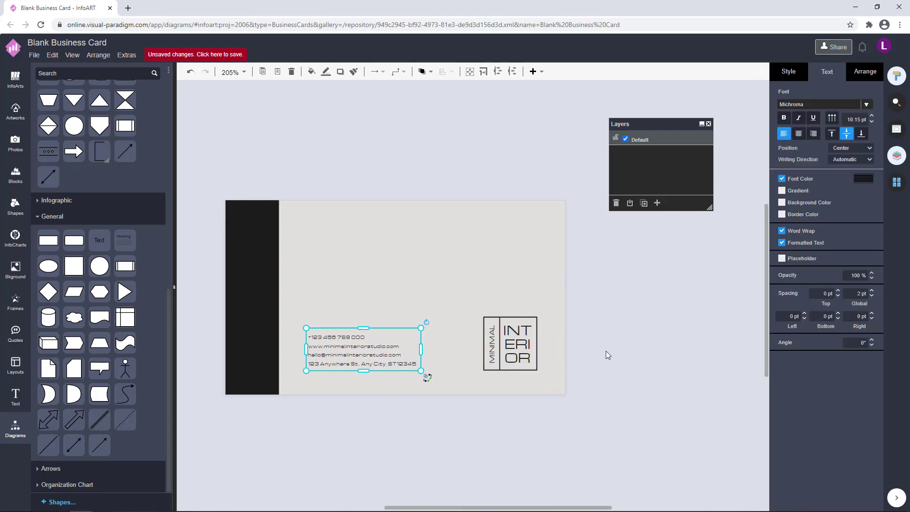
click(530, 423)
drag(604, 431, 261, 238)
key(ctrl+g)
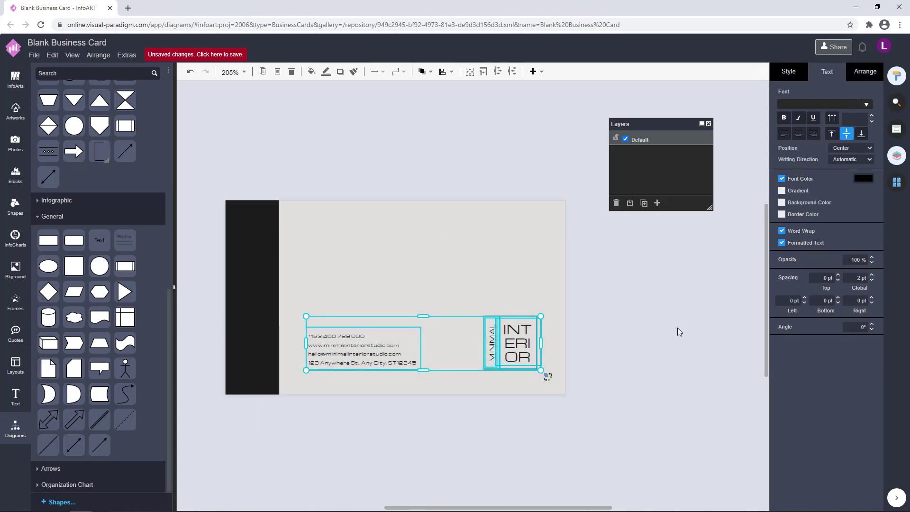
click(678, 331)
click(405, 353)
click(663, 283)
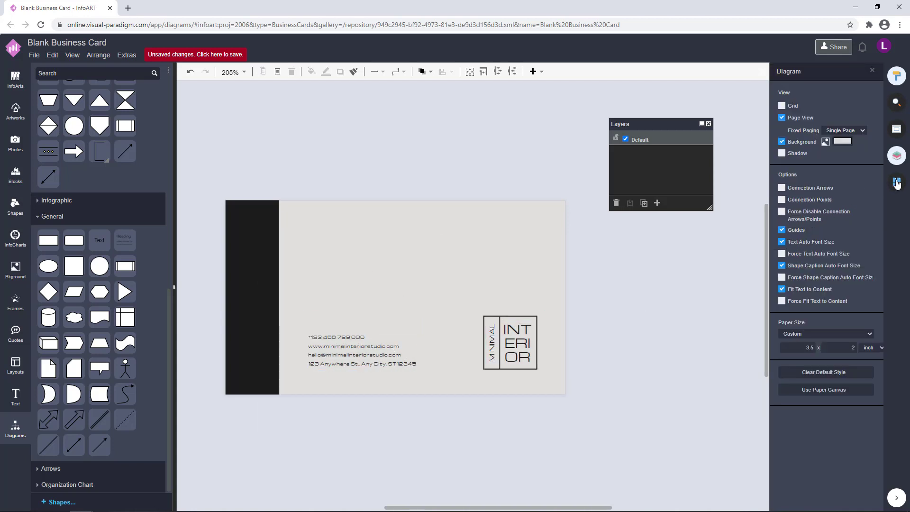
click(897, 182)
click(839, 139)
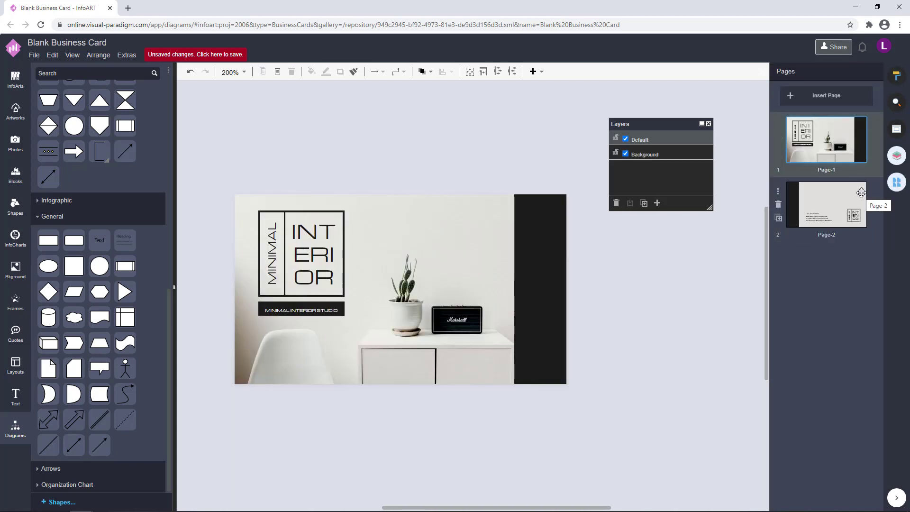
On Page-2, nudge the logo and the contact text slightly up
click(861, 192)
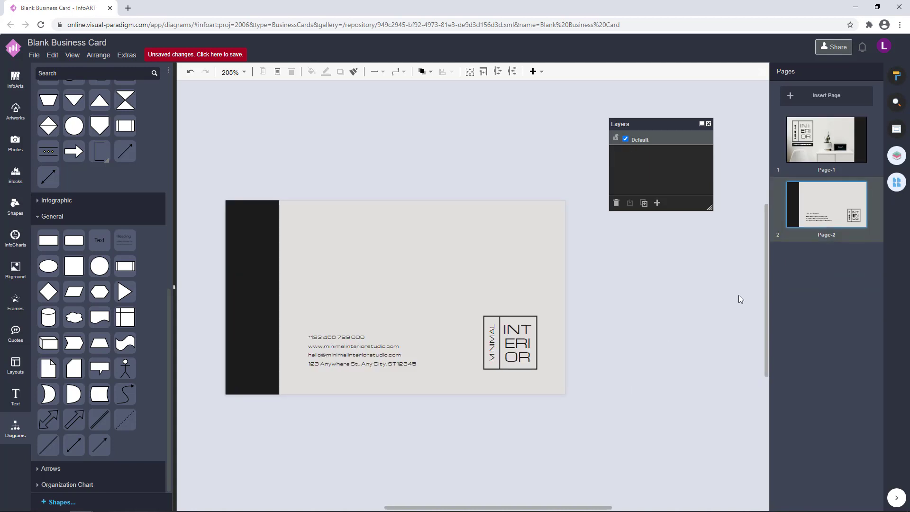
click(815, 145)
click(837, 202)
drag(591, 443, 400, 244)
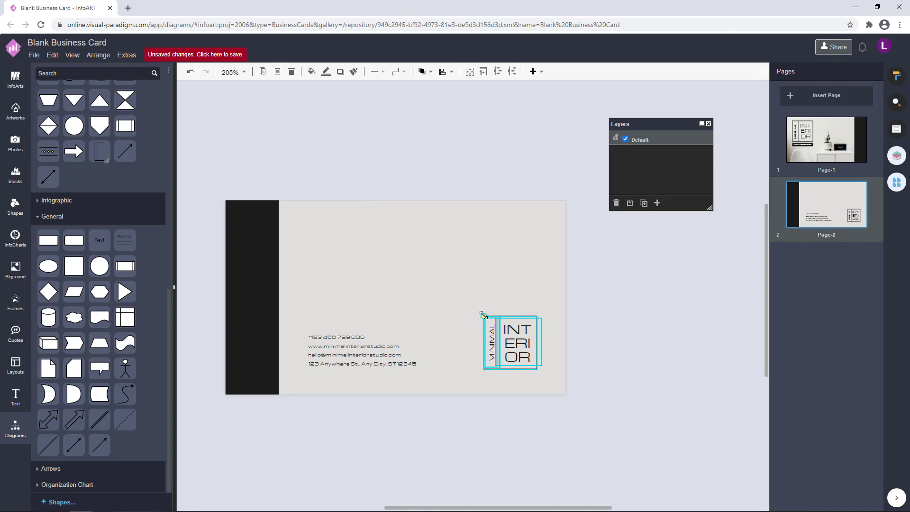
drag(483, 314, 478, 312)
click(605, 303)
click(348, 353)
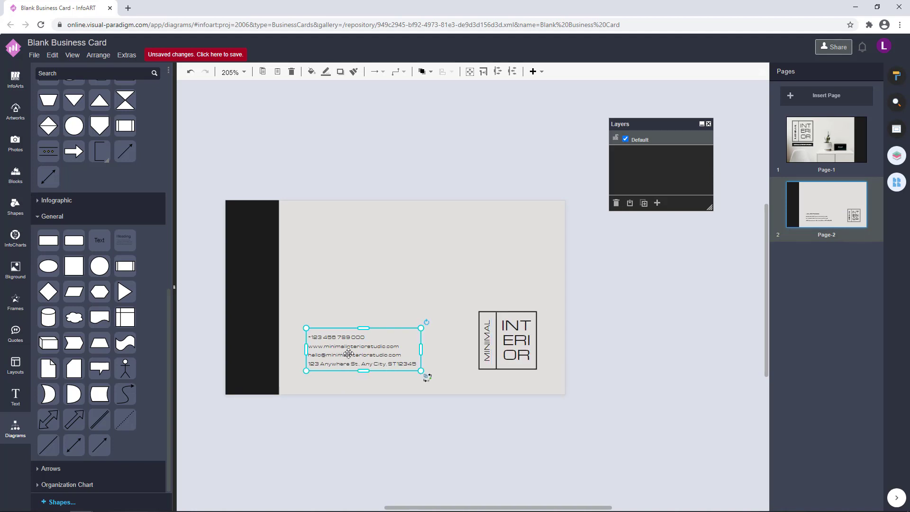
drag(635, 405, 436, 263)
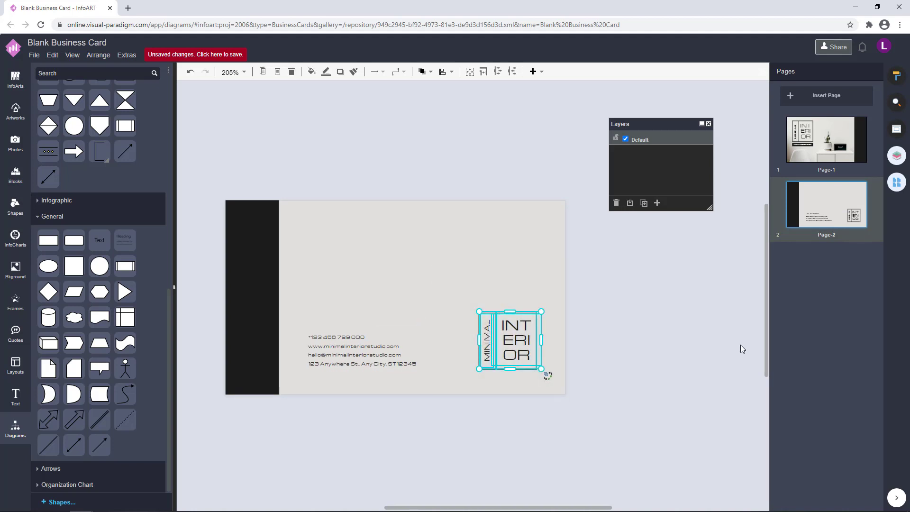
key(Up)
key(Up)
click(701, 343)
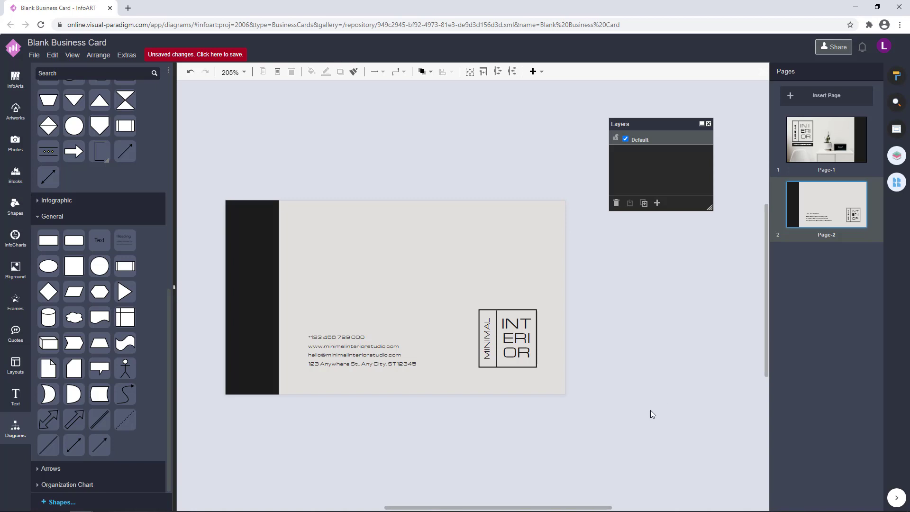
click(408, 368)
key(Up)
click(644, 321)
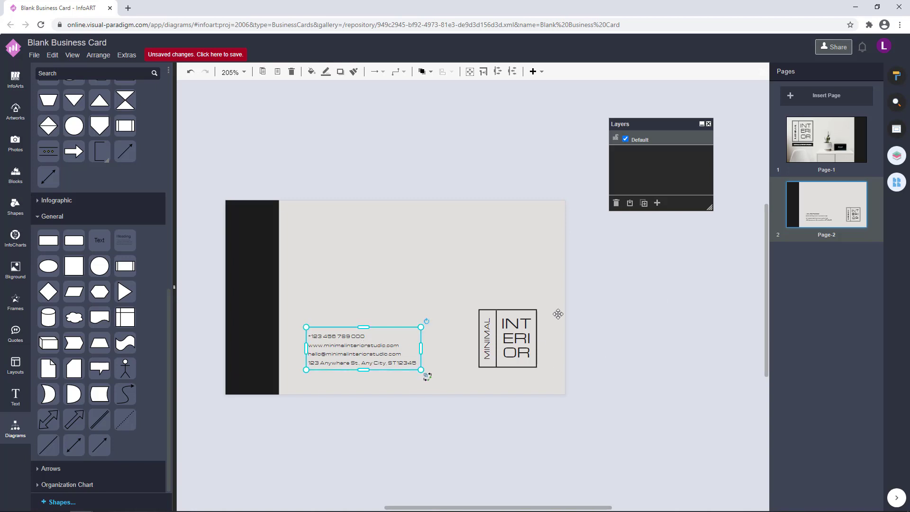
Inspect the front page's artwork, logo and studio title for comparison
click(840, 146)
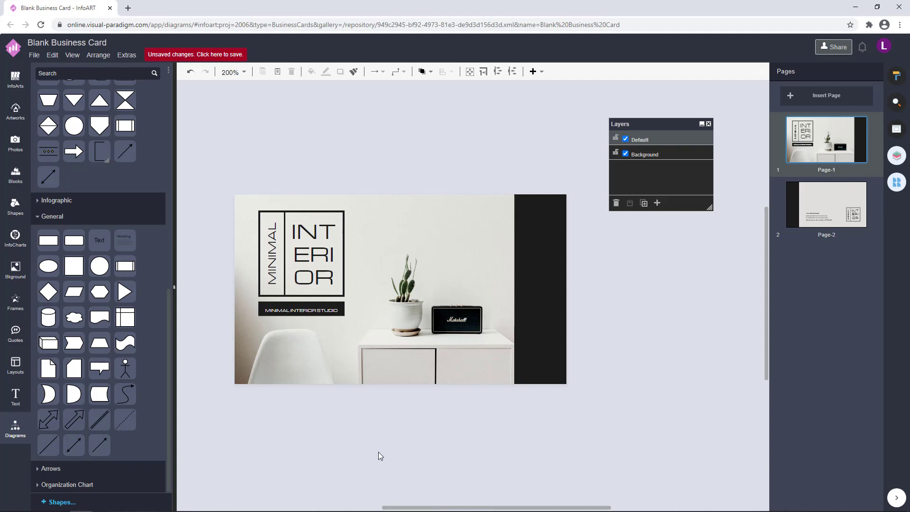
click(481, 359)
click(670, 292)
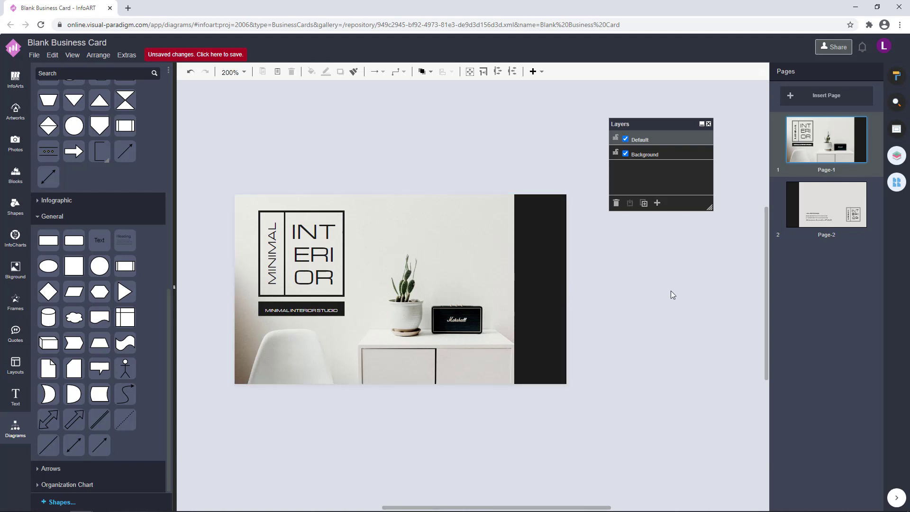
click(830, 237)
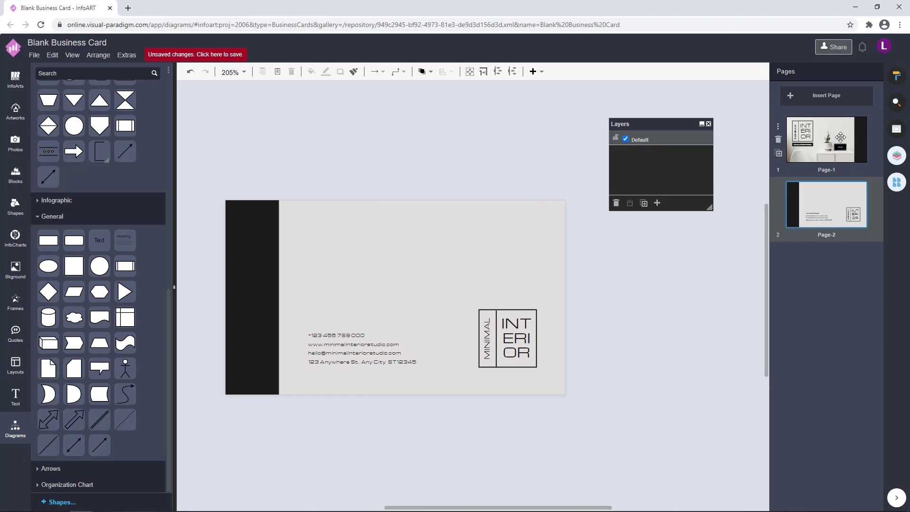
click(840, 138)
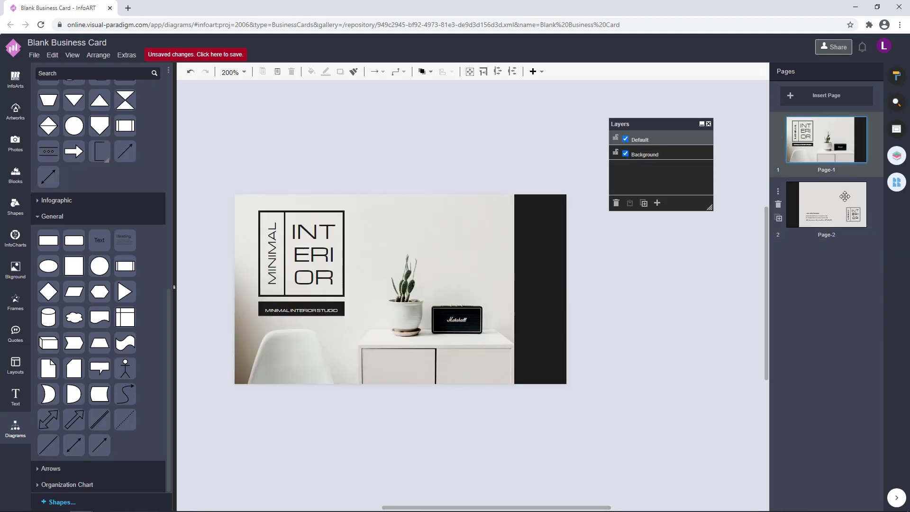
drag(419, 434, 218, 150)
click(354, 158)
Move the contact text and logo down together on Page-2, checking against Page-1
click(826, 204)
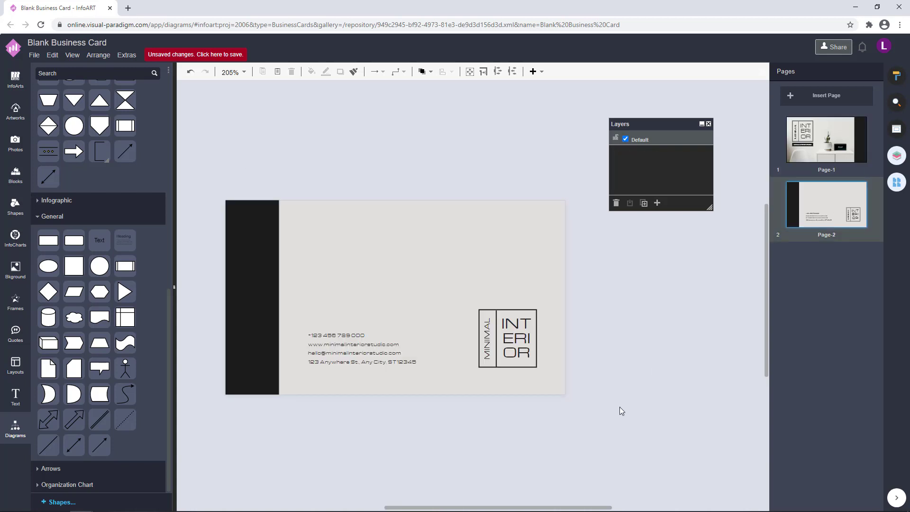
click(344, 363)
drag(606, 418, 268, 261)
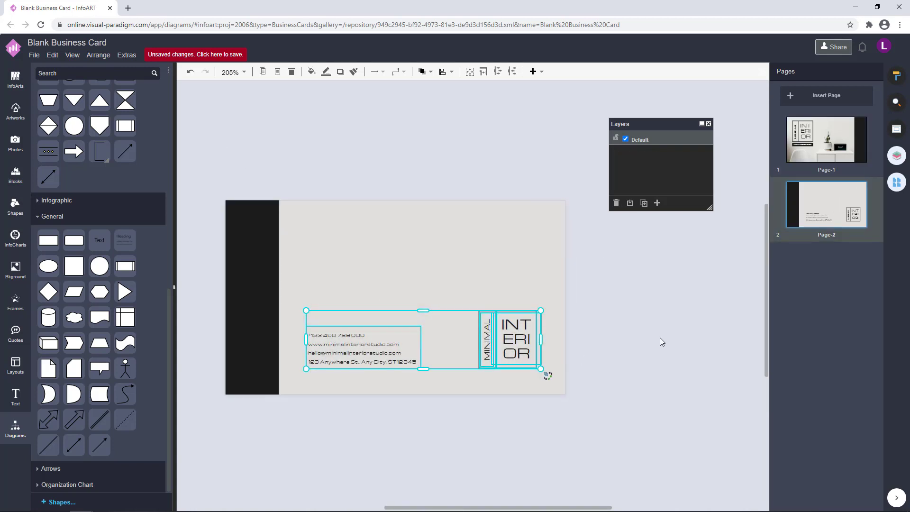
key(Down)
key(Down)
key(Down)
key(Down)
key(Down)
click(732, 294)
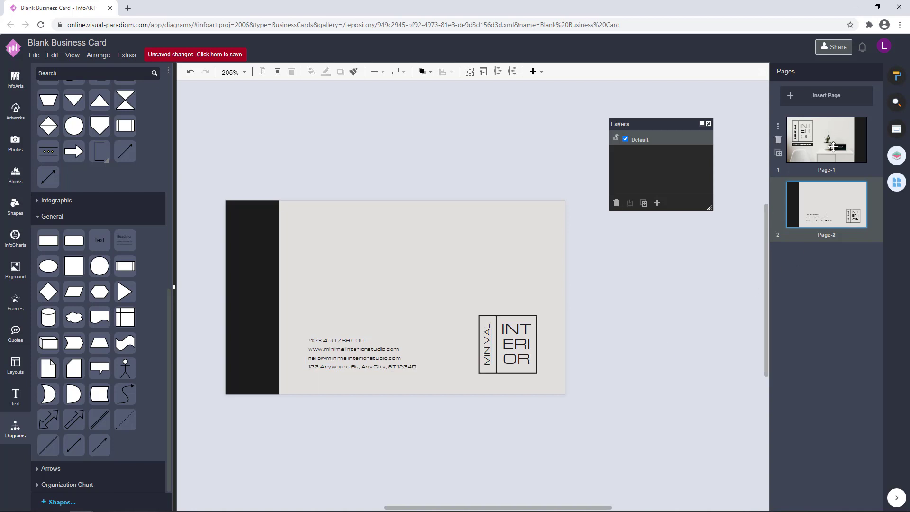
click(833, 146)
click(822, 208)
click(827, 147)
click(841, 208)
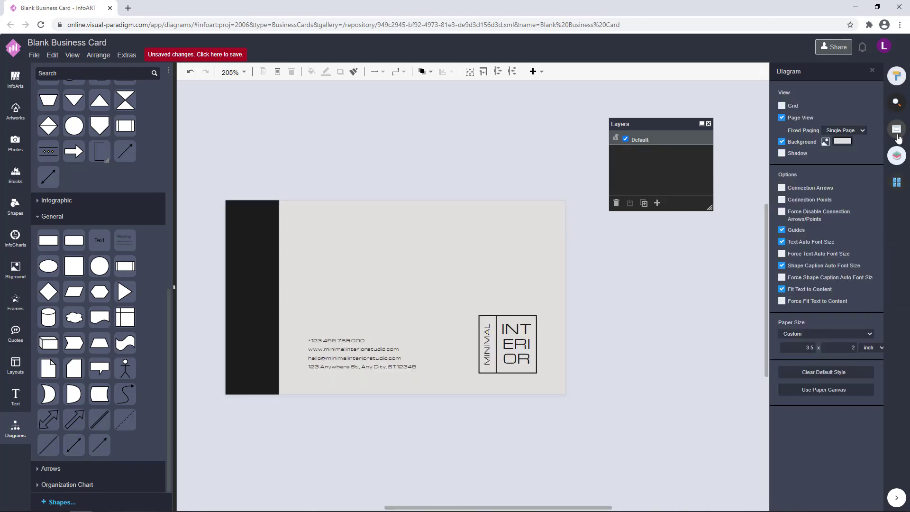
Change the back page background colour to the lighter grey E3E2DF
click(896, 76)
click(843, 141)
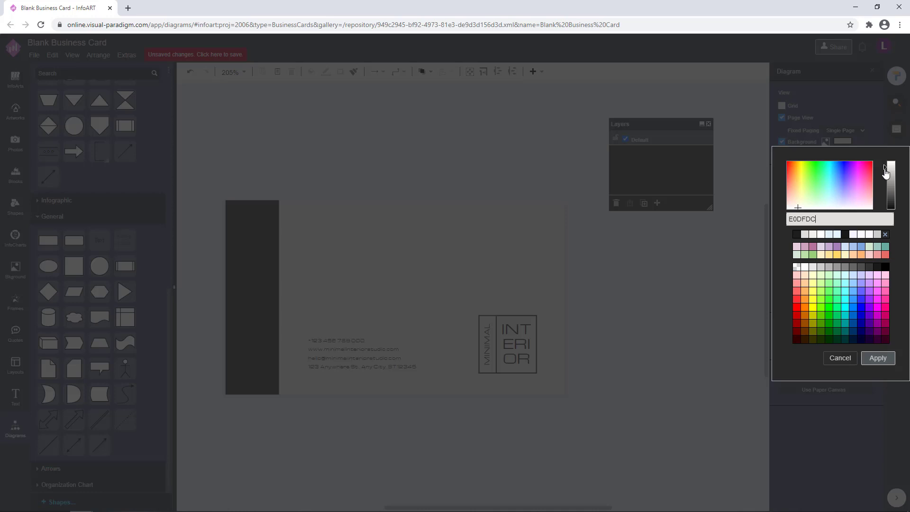
click(886, 171)
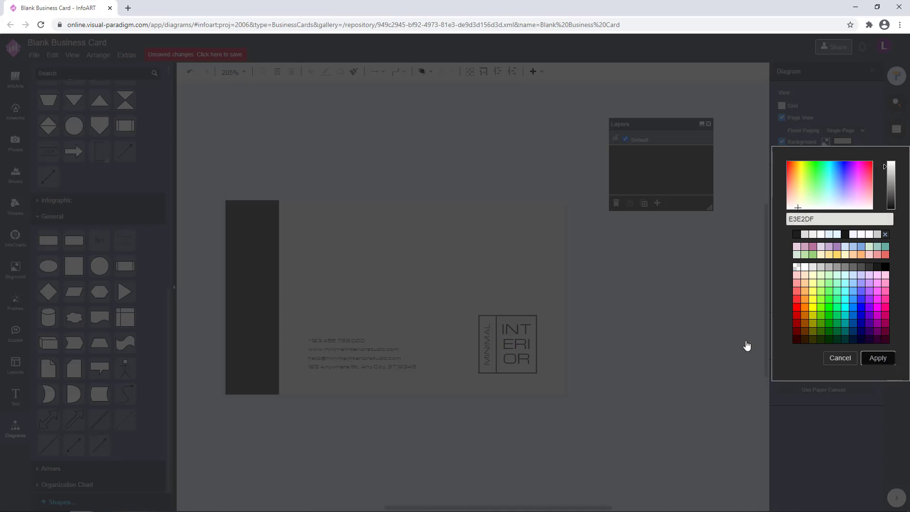
click(747, 345)
Flip between the pages, ending on the photo front page, Page-1
click(897, 182)
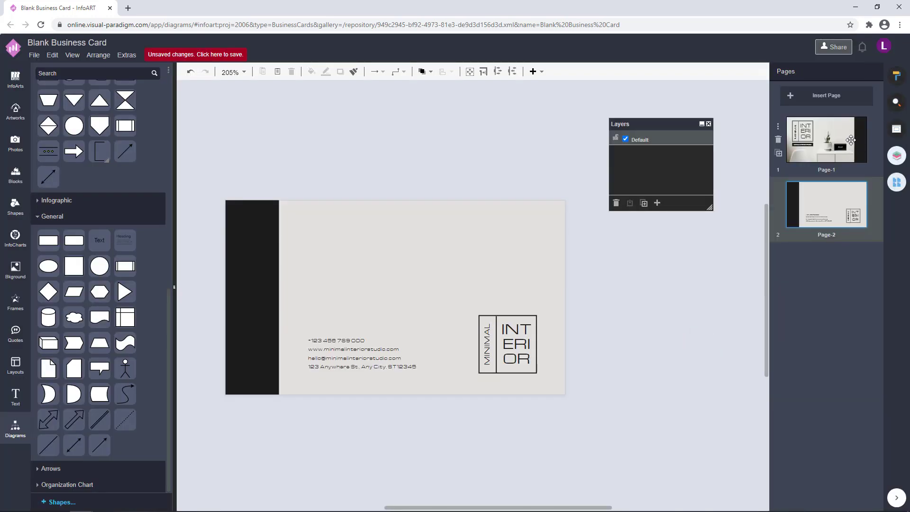
click(849, 140)
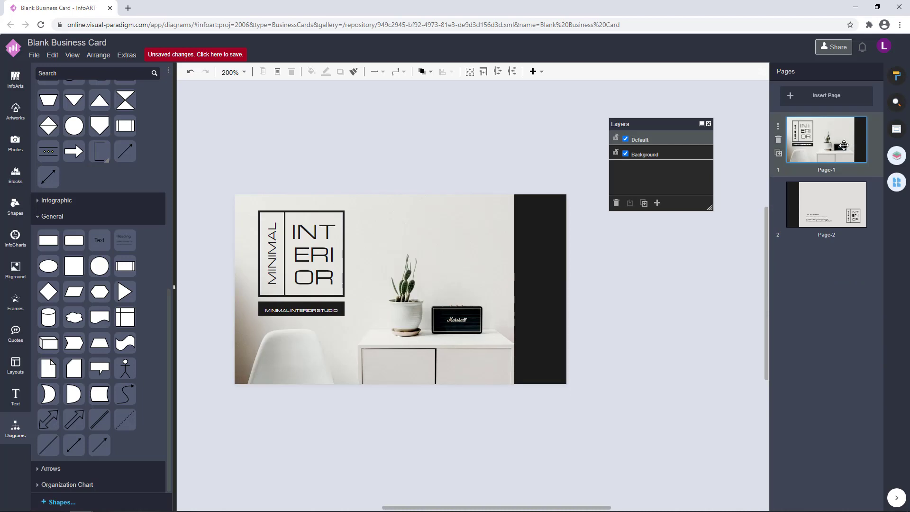
click(834, 201)
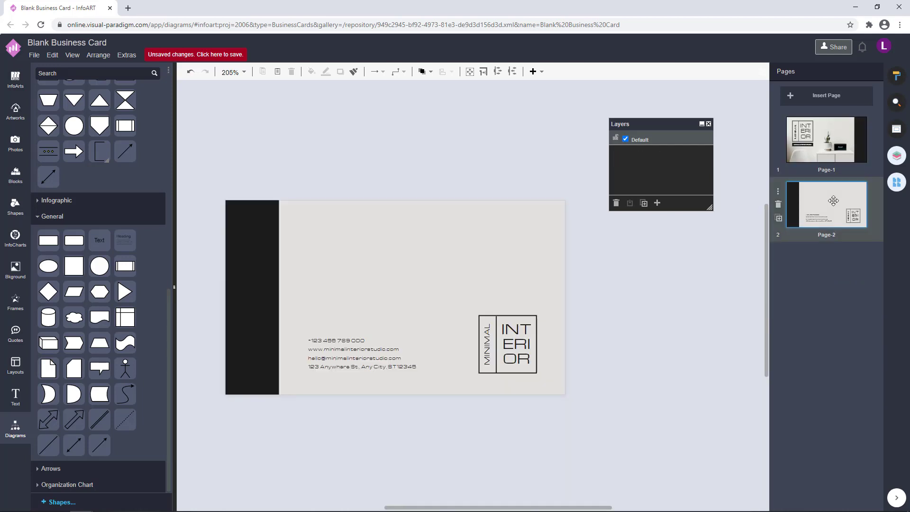
click(829, 141)
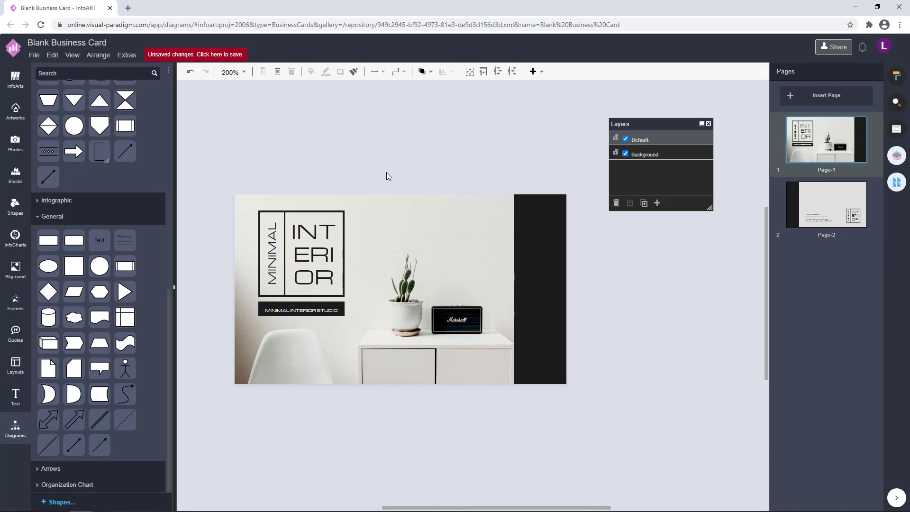
Save the design to VP Online storage as 'Minimal Black Interior Design Business Card'
click(225, 57)
text(Minimal Ba)
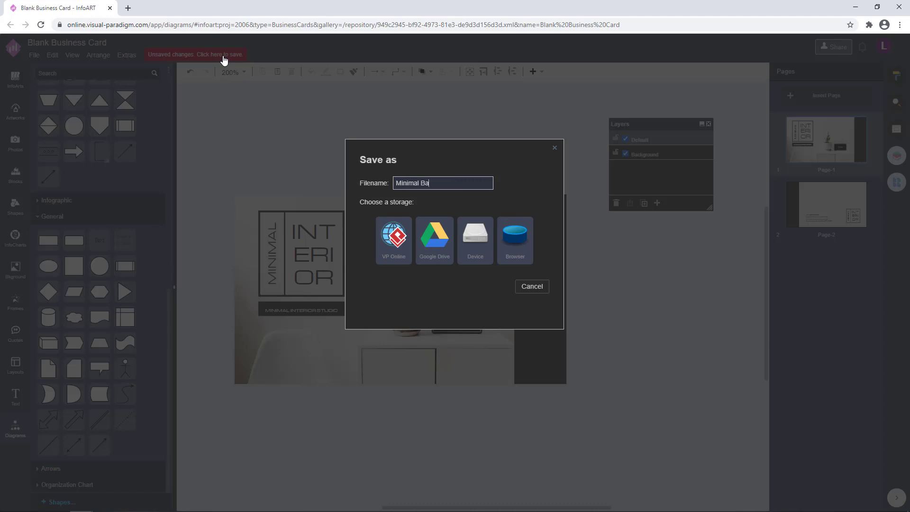
text(lack Un)
key(BackSpace)
key(BackSpace)
text(Interior Design Business Card)
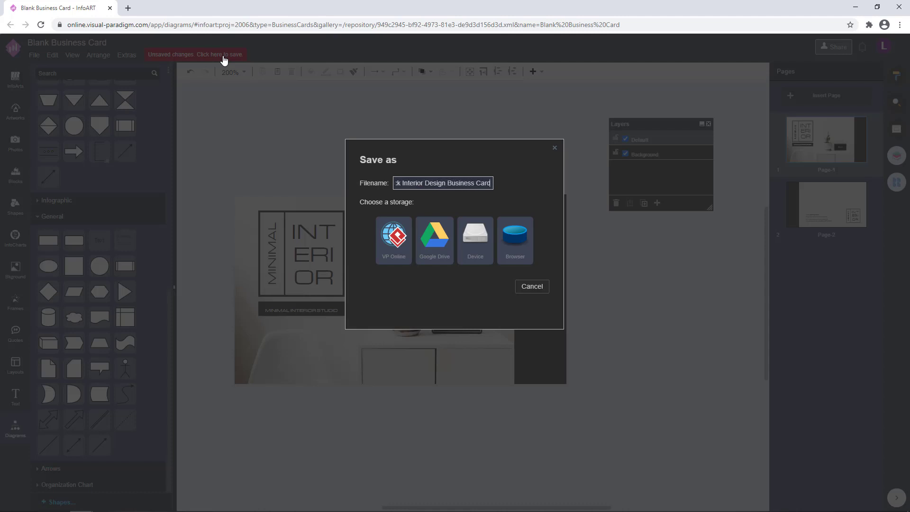
drag(492, 184, 374, 179)
click(388, 249)
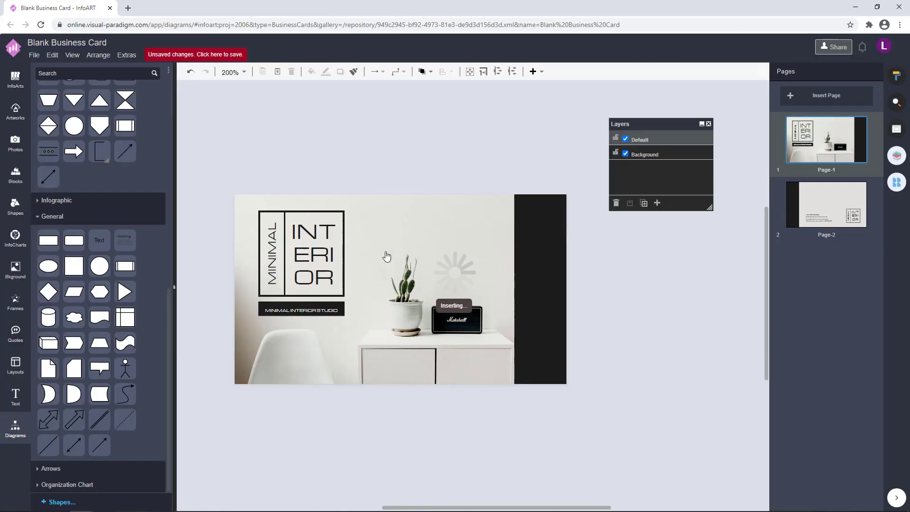